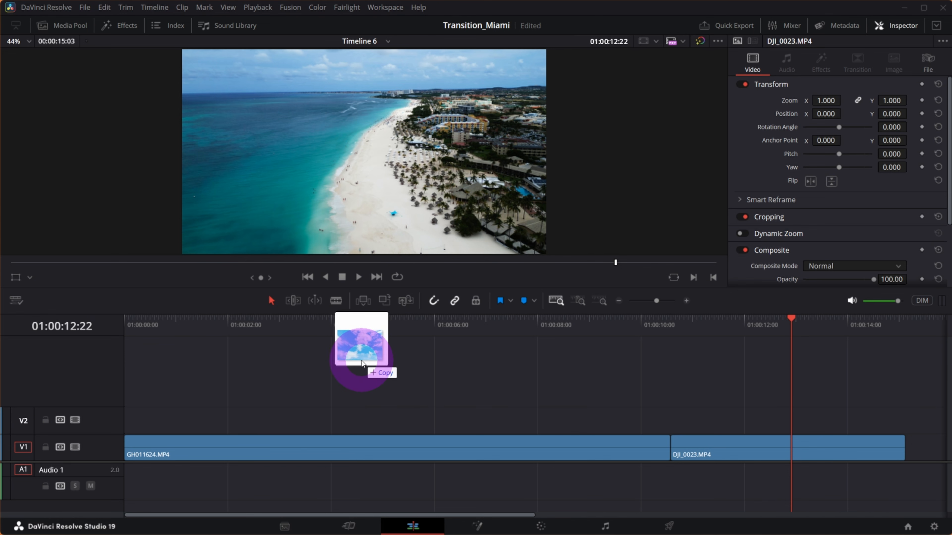
# - Place blue-sky-with-clouds.jpg on track V2 above GH011624.MP4, starting at about 4 seconds
pyautogui.moveTo(361, 366); pyautogui.dragTo(258, 419)
pyautogui.click(297, 323)
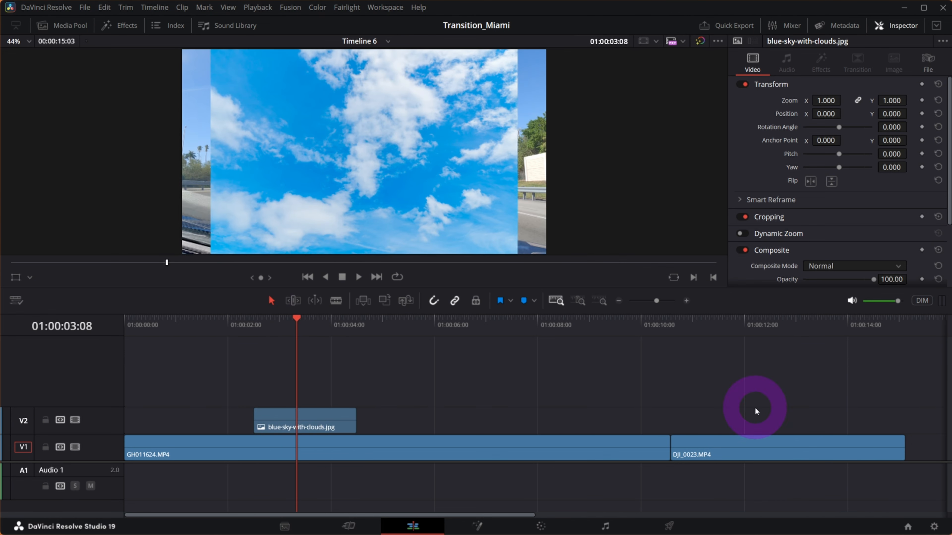
pyautogui.moveTo(318, 420); pyautogui.dragTo(398, 419)
pyautogui.moveTo(230, 325)
pyautogui.mouseDown()
pyautogui.moveTo(208, 323)
pyautogui.moveTo(227, 323)
pyautogui.mouseUp()
pyautogui.click(390, 404)
pyautogui.moveTo(356, 331)
pyautogui.mouseDown()
pyautogui.moveTo(382, 330)
pyautogui.moveTo(366, 332)
pyautogui.mouseUp()
pyautogui.moveTo(711, 329); pyautogui.dragTo(760, 339)
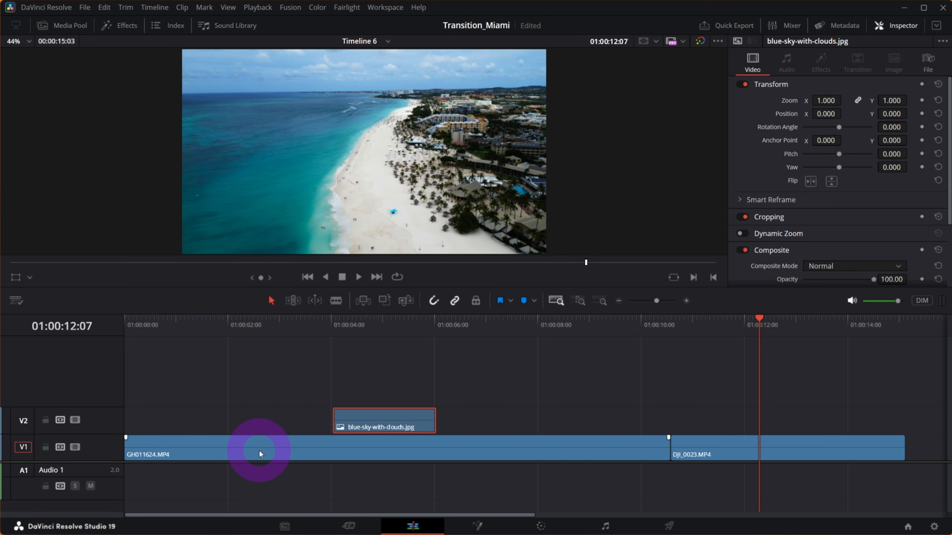
# - Set the duration of the GH011624.MP4 clip on V1 to 5 seconds
pyautogui.rightClick(202, 452)
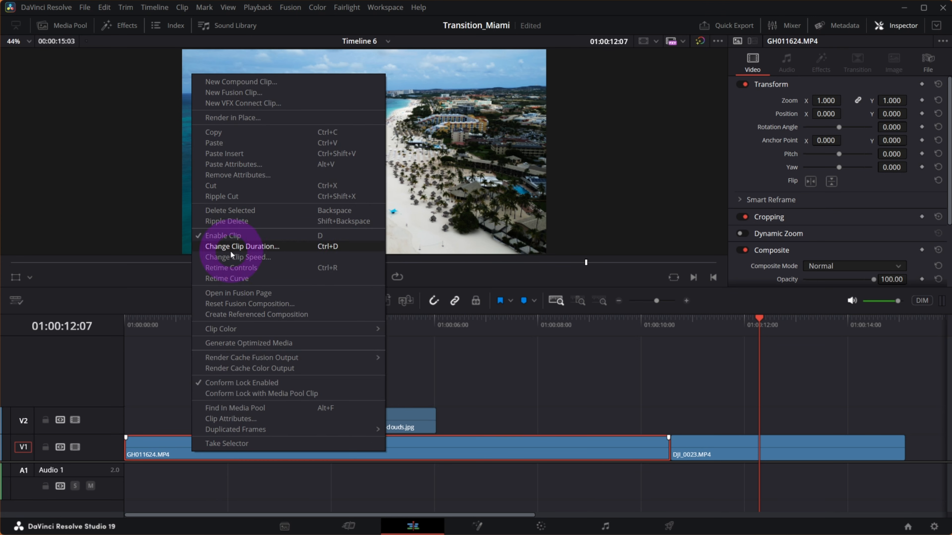
pyautogui.click(258, 248)
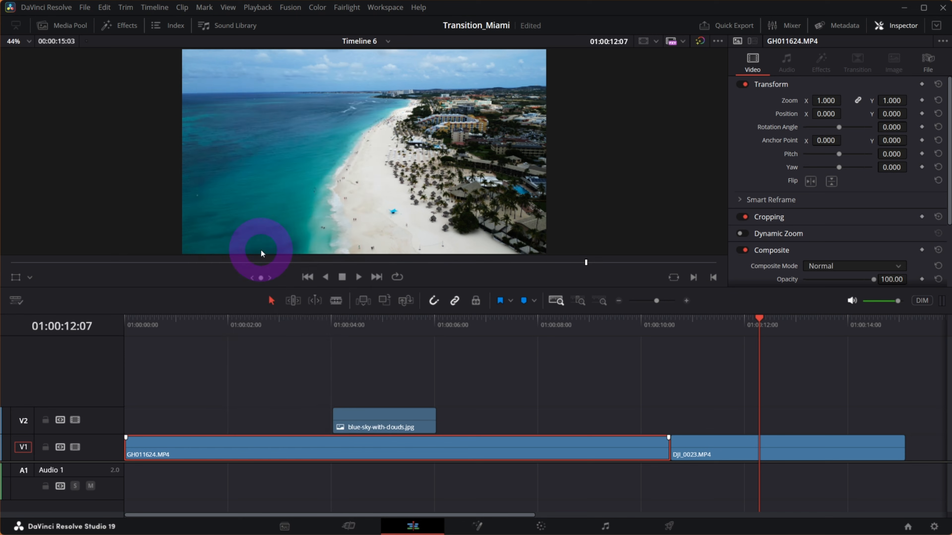
pyautogui.click(404, 382)
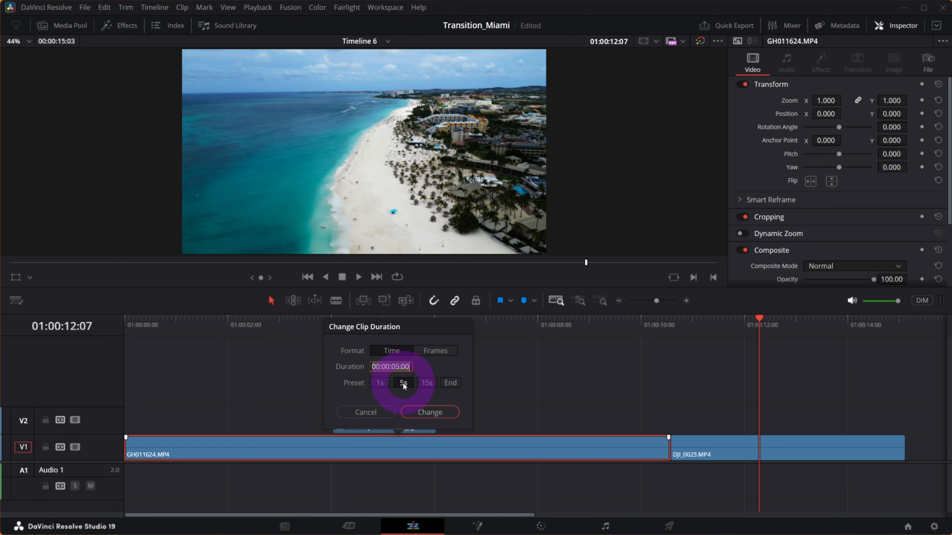
pyautogui.click(431, 412)
# - Stack the sky image on V2 and DJI_0023.MP4 on V3 from the timeline start, both ending at 5 seconds with the V1 clip
pyautogui.moveTo(392, 425)
pyautogui.mouseDown()
pyautogui.moveTo(186, 421)
pyautogui.moveTo(392, 419)
pyautogui.moveTo(383, 422)
pyautogui.mouseUp()
pyautogui.click(390, 422)
pyautogui.moveTo(702, 450); pyautogui.dragTo(168, 390)
pyautogui.moveTo(832, 392); pyautogui.dragTo(904, 390)
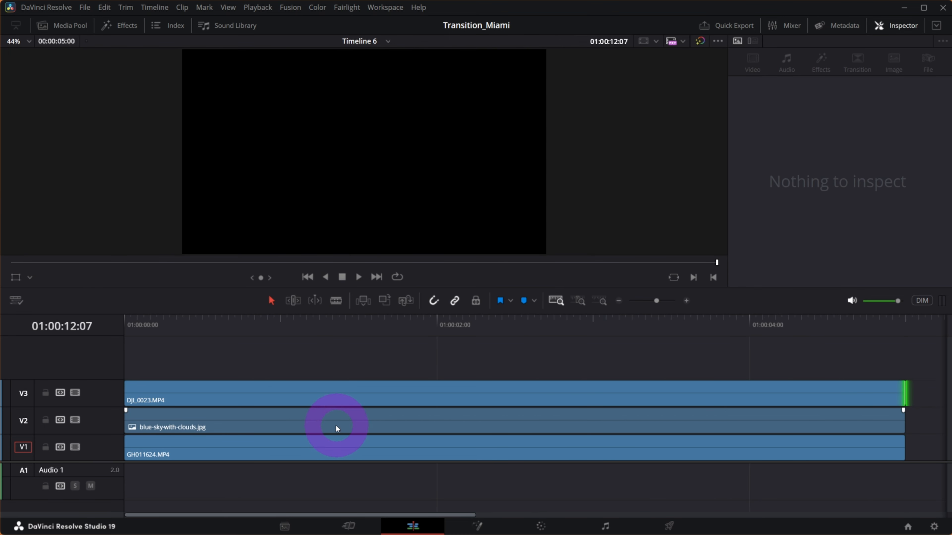
# - Combine the three stacked clips on V1, V2 and V3 into a new Fusion clip
pyautogui.click(204, 448)
pyautogui.click(203, 422)
pyautogui.click(206, 393)
pyautogui.click(210, 448)
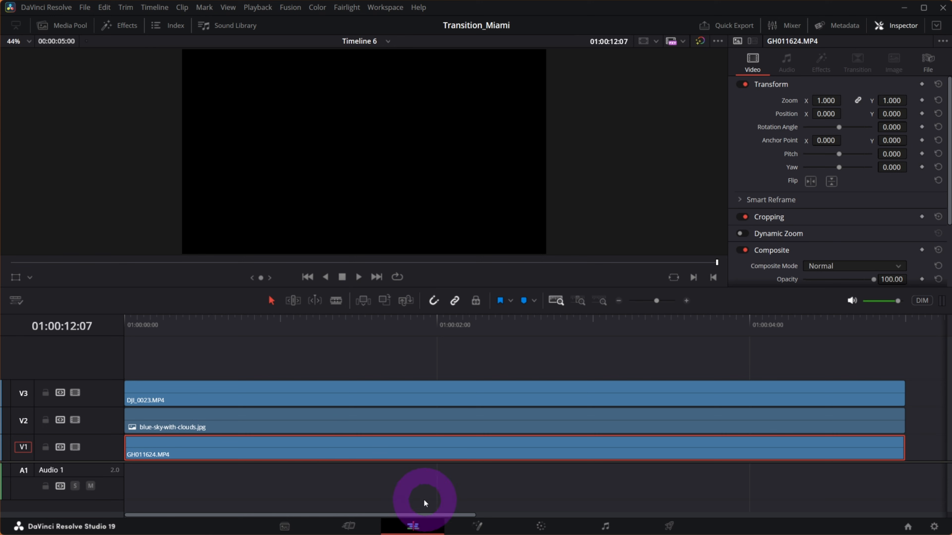
pyautogui.moveTo(248, 364); pyautogui.dragTo(225, 457)
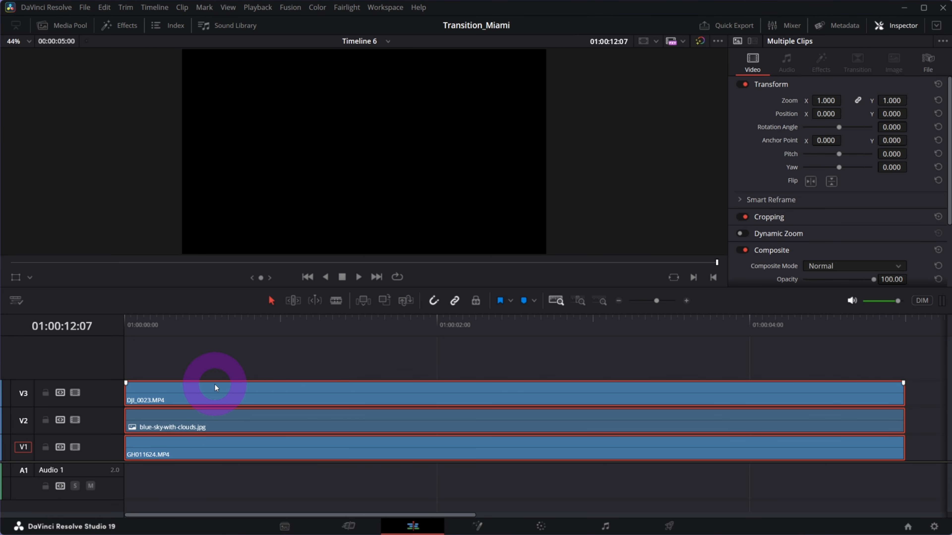
pyautogui.rightClick(215, 390)
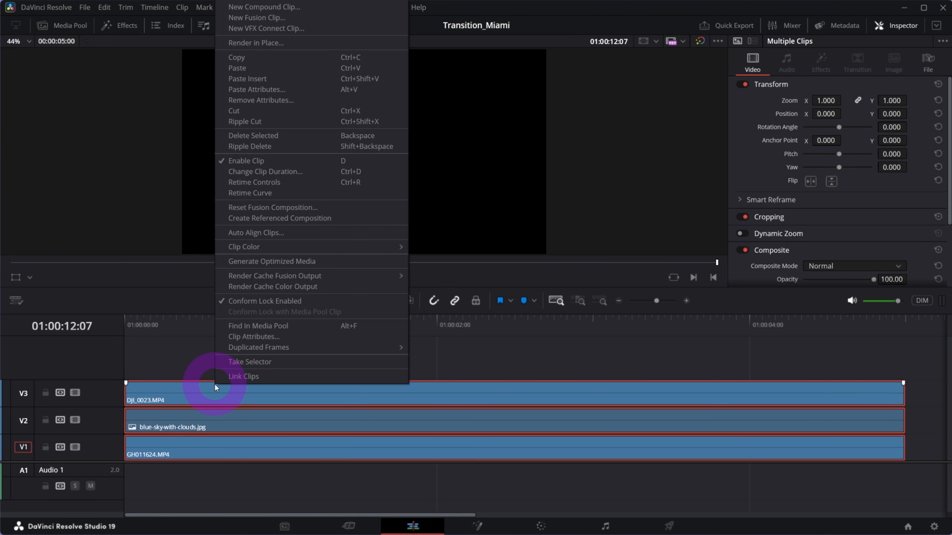
pyautogui.click(252, 20)
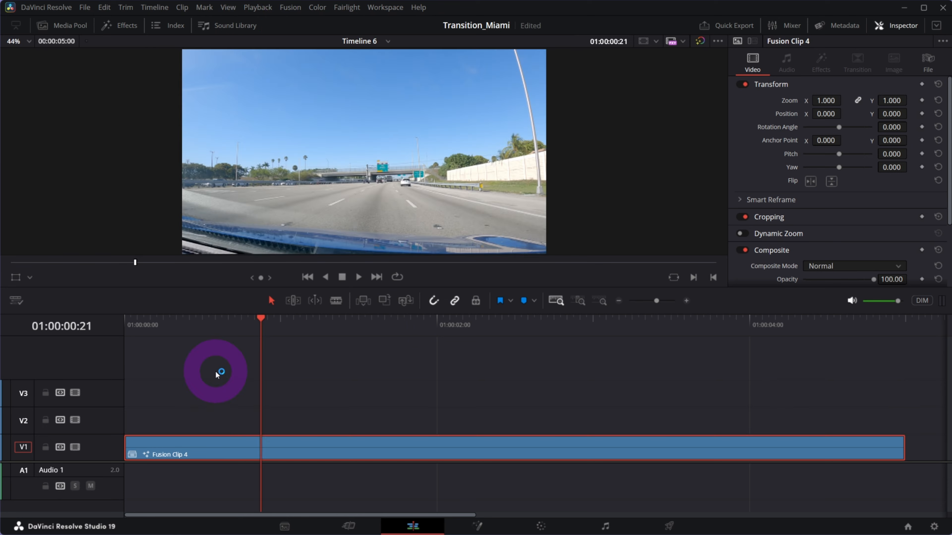
# - Open the combined clip on the Fusion page at frame 44 and hide the Inspector
pyautogui.moveTo(218, 328); pyautogui.dragTo(411, 327)
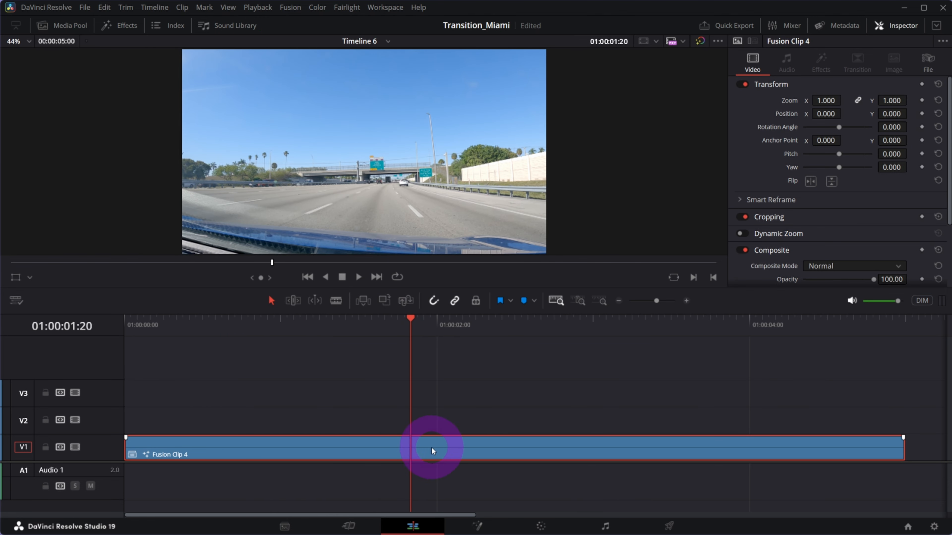
pyautogui.click(478, 526)
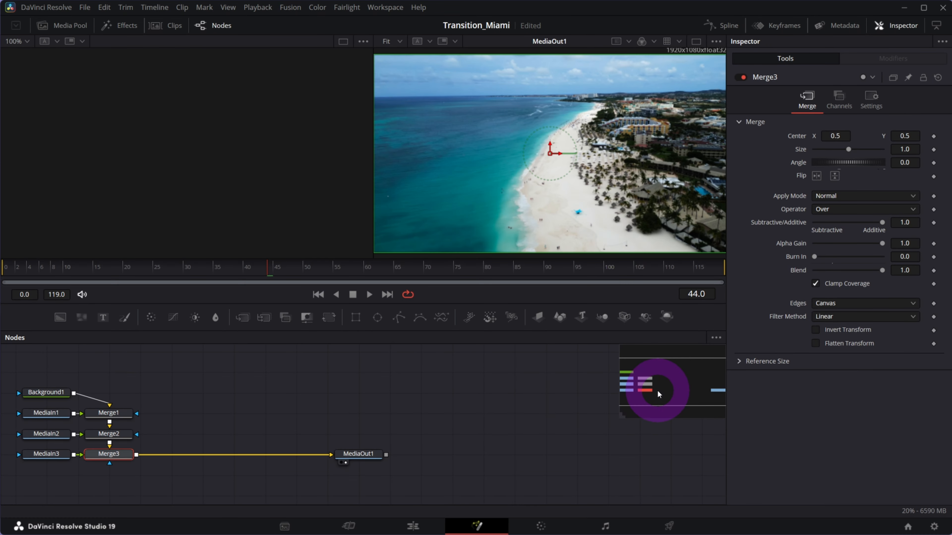
pyautogui.click(894, 27)
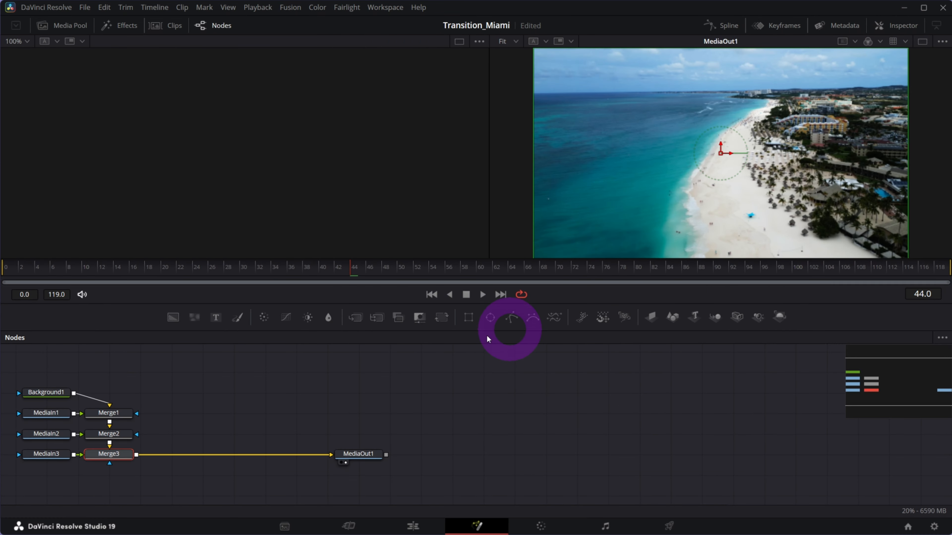
# - Display the Background1 node in the first viewer
pyautogui.click(899, 396)
pyautogui.click(514, 416)
pyautogui.moveTo(333, 395); pyautogui.dragTo(299, 390)
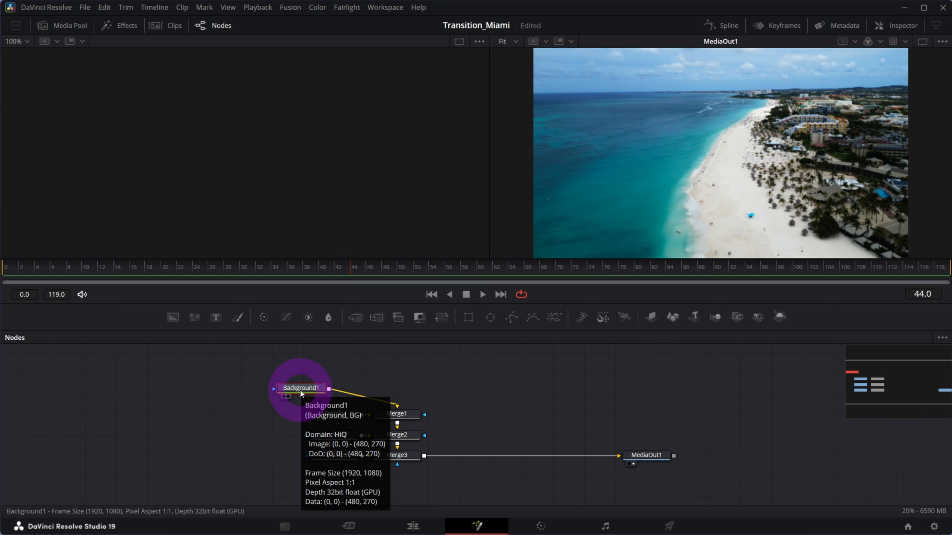
pyautogui.press('1')
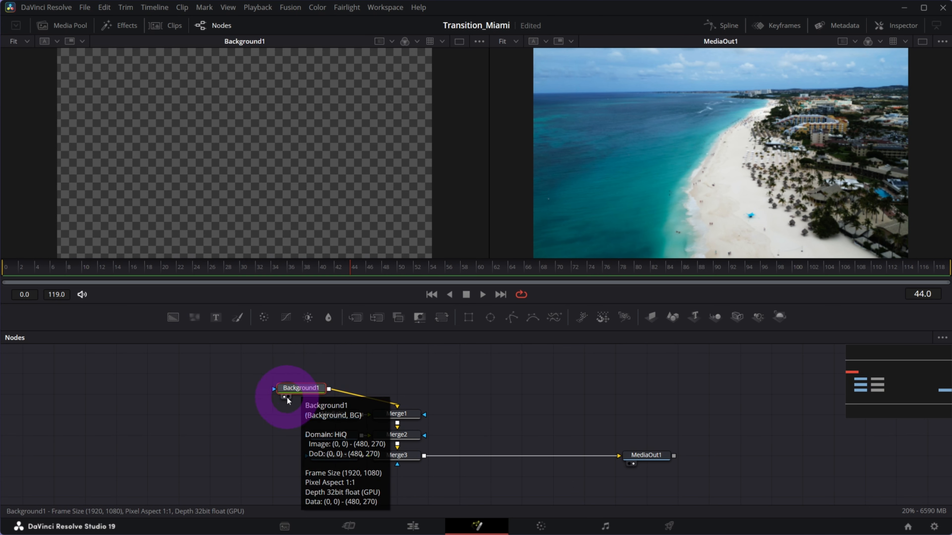
# - Move MediaOut1 farther from the other nodes and delete the Merge1, Merge2 and Merge3 nodes
pyautogui.click(594, 414)
pyautogui.moveTo(653, 459); pyautogui.dragTo(755, 435)
pyautogui.click(425, 470)
pyautogui.moveTo(429, 376); pyautogui.dragTo(418, 444)
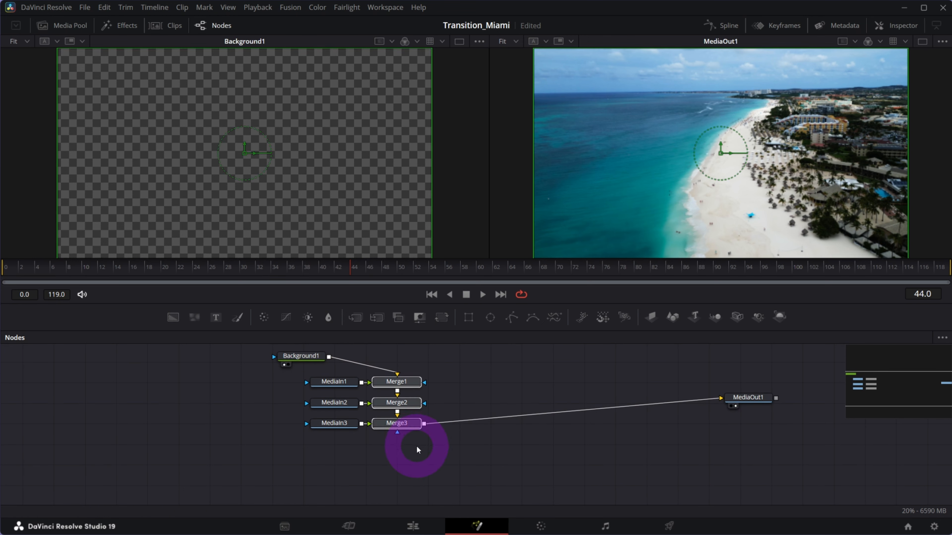
pyautogui.press('Delete')
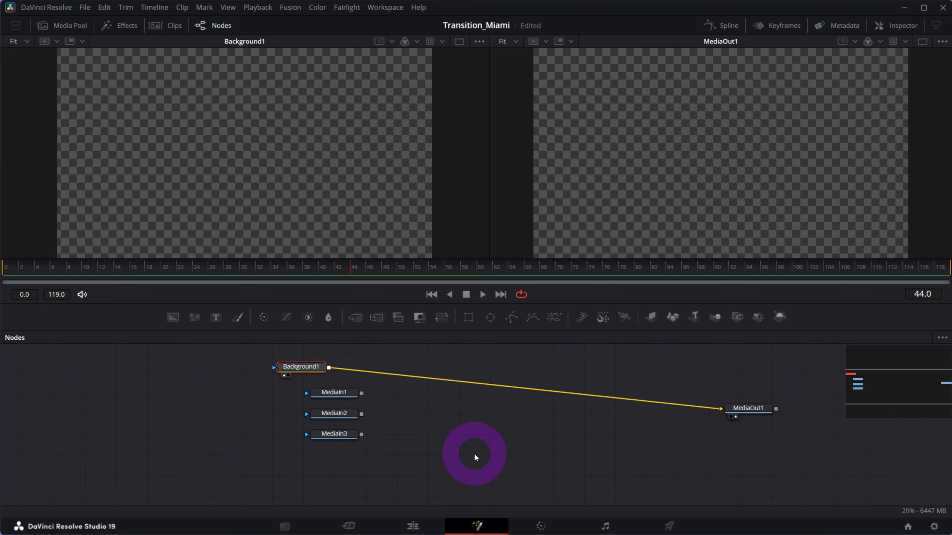
# - Move Background1 and MediaOut1 to opposite ends of a row below the three MediaIn nodes
pyautogui.moveTo(305, 368); pyautogui.dragTo(244, 472)
pyautogui.moveTo(738, 413); pyautogui.dragTo(777, 470)
pyautogui.click(798, 475)
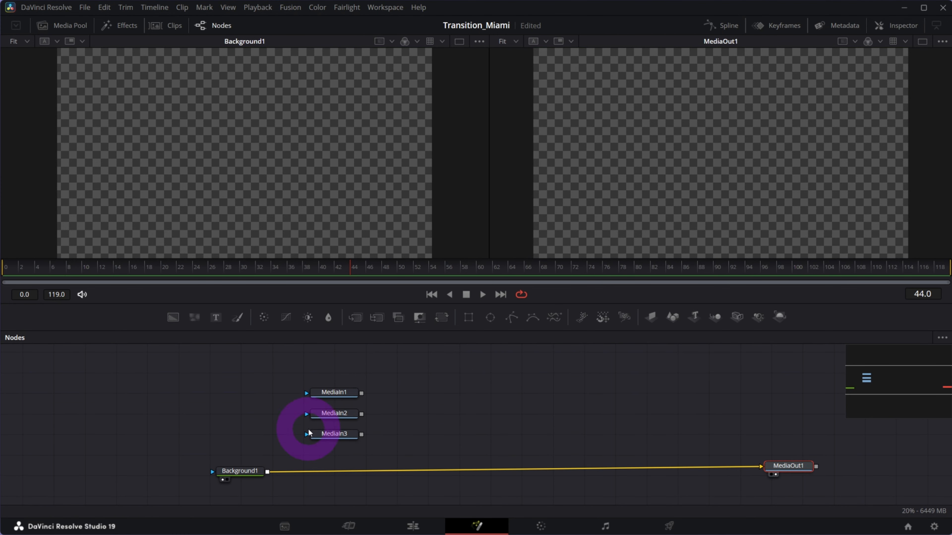
# - Preview MediaIn3, MediaIn2 and MediaIn1 in the first viewer and spread the three nodes apart above the Background1 row
pyautogui.click(335, 437)
pyautogui.press('1')
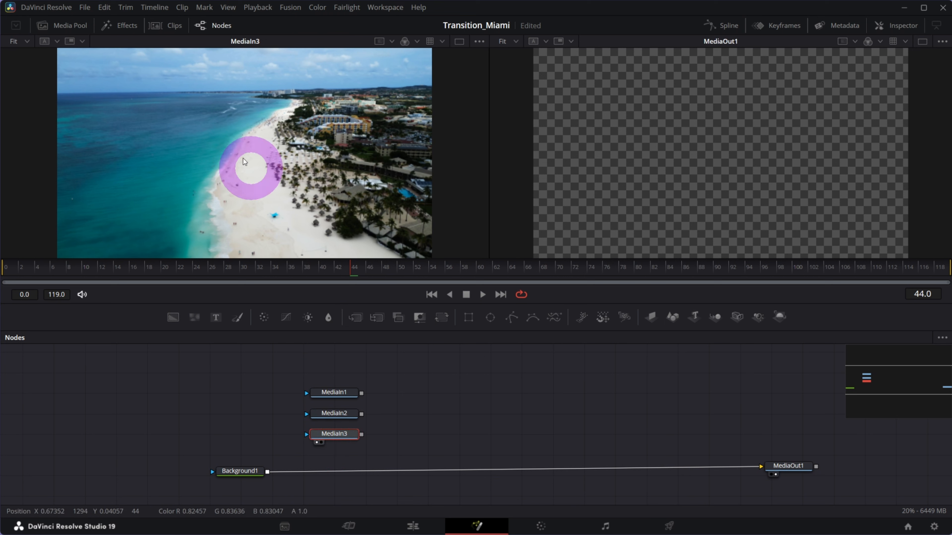
pyautogui.moveTo(379, 435); pyautogui.dragTo(667, 360)
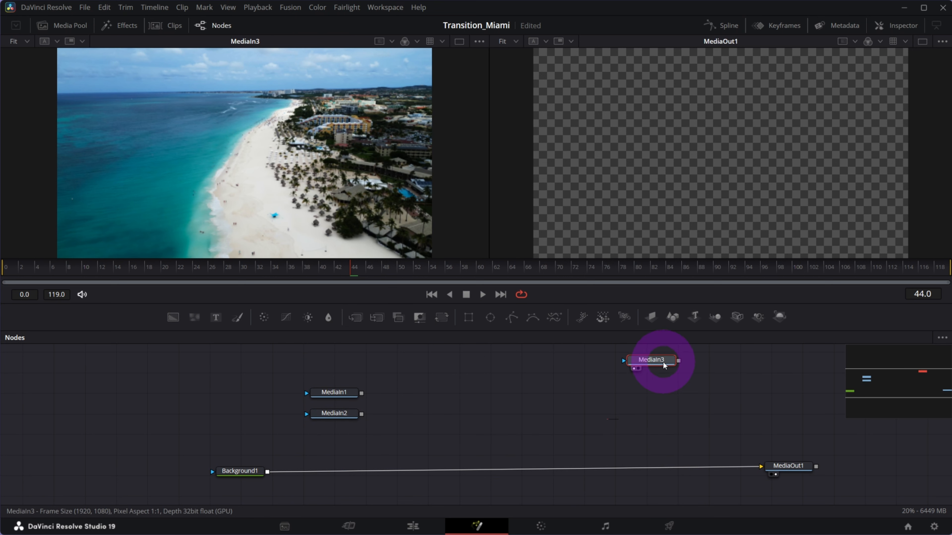
pyautogui.click(332, 415)
pyautogui.press('1')
pyautogui.moveTo(331, 417); pyautogui.dragTo(424, 363)
pyautogui.moveTo(337, 397); pyautogui.dragTo(305, 410)
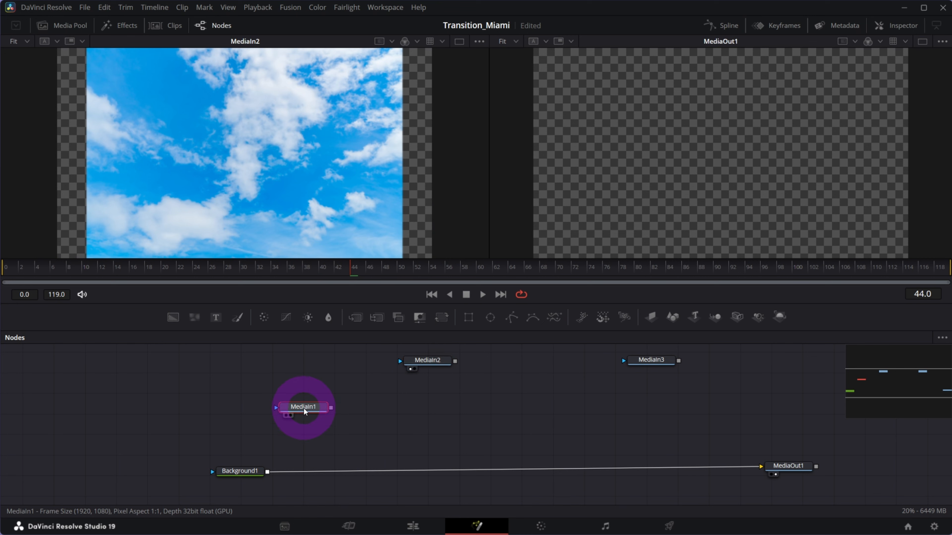
pyautogui.press('1')
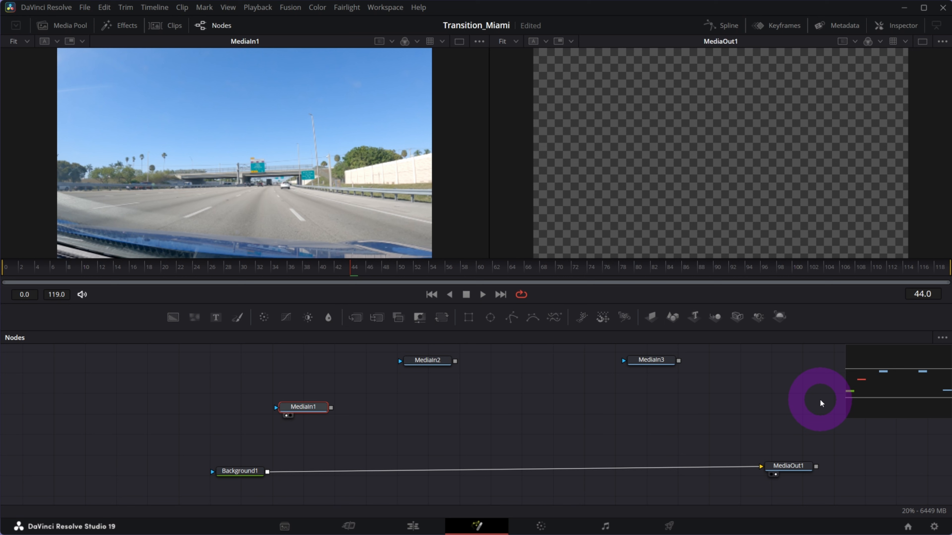
pyautogui.moveTo(303, 405); pyautogui.dragTo(254, 398)
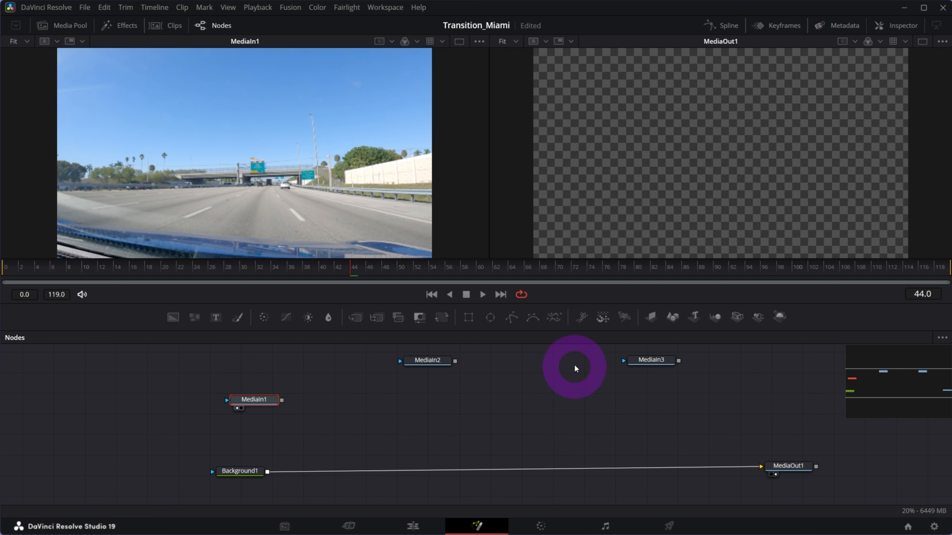
# - Add an Image Plane 3D node after MediaIn1 and display it in the first viewer
pyautogui.click(653, 318)
pyautogui.moveTo(308, 403); pyautogui.dragTo(333, 415)
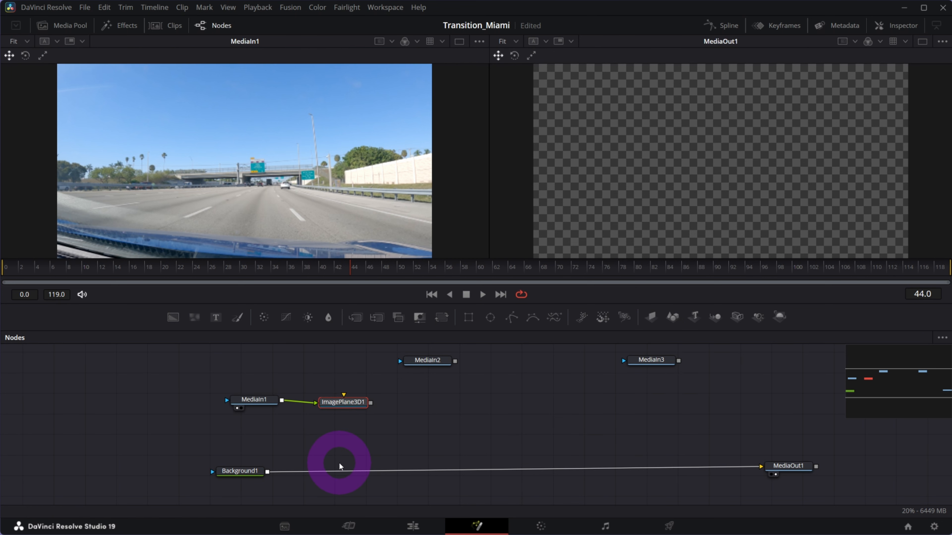
pyautogui.press('1')
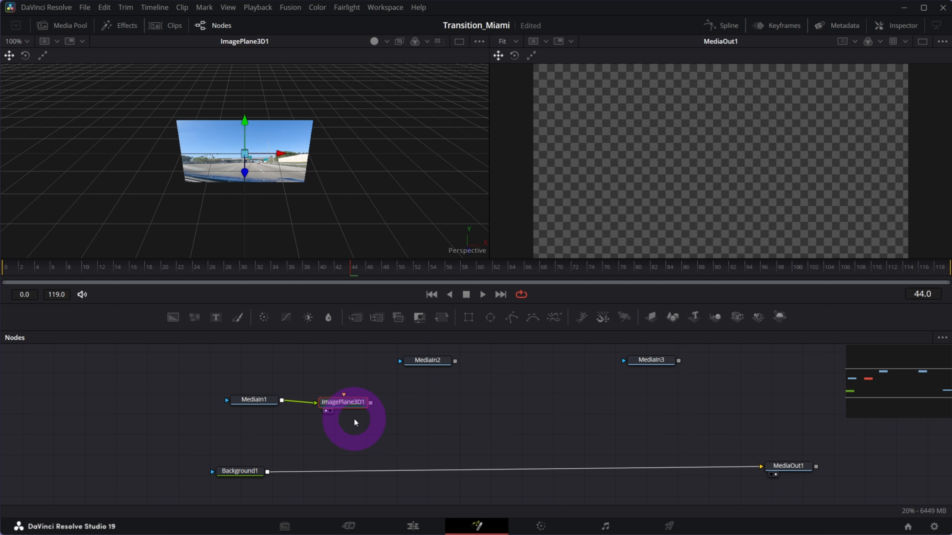
# - Add an Image Plane 3D node after both MediaIn2 and MediaIn3, and space out the image plane nodes
pyautogui.moveTo(425, 366); pyautogui.dragTo(368, 364)
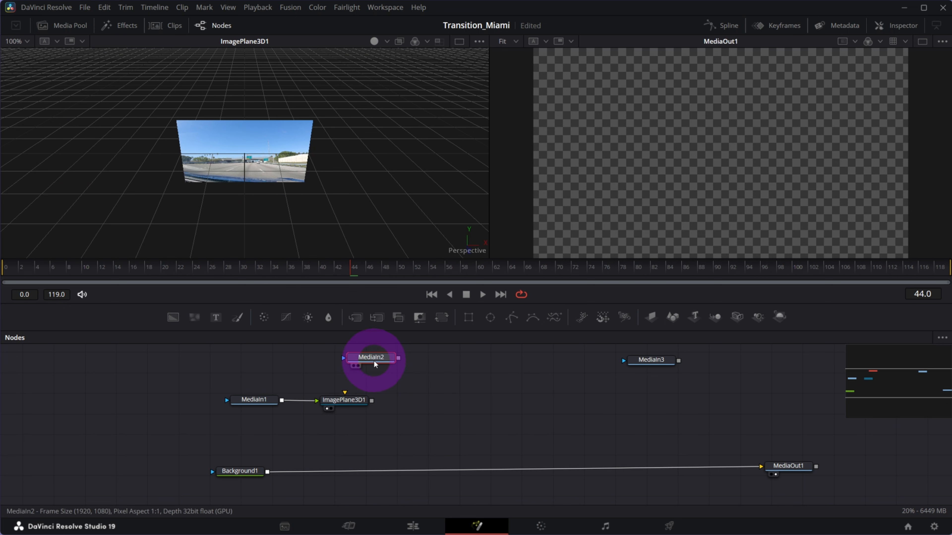
pyautogui.click(651, 316)
pyautogui.click(650, 369)
pyautogui.click(651, 317)
pyautogui.moveTo(419, 370); pyautogui.dragTo(434, 373)
pyautogui.moveTo(344, 410); pyautogui.dragTo(365, 415)
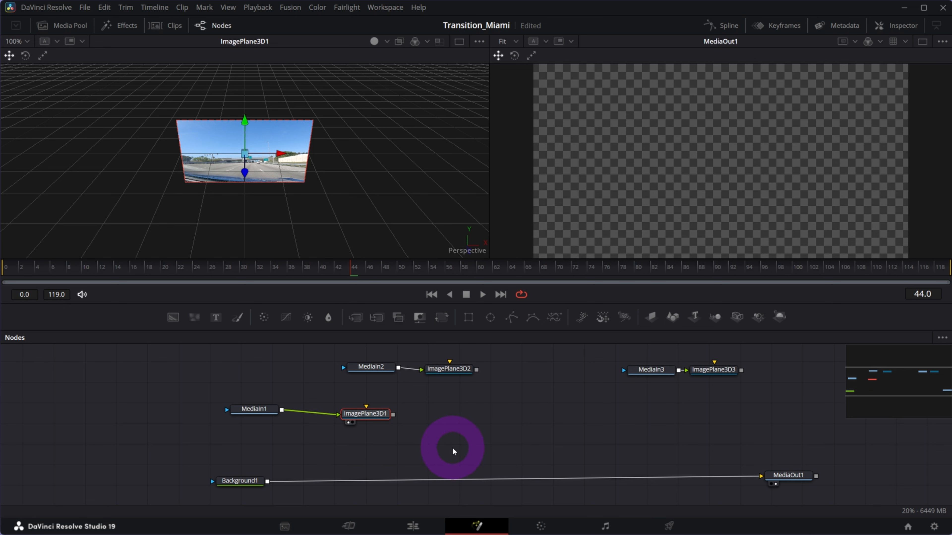
pyautogui.moveTo(379, 419); pyautogui.dragTo(387, 420)
# - Join the outputs of ImagePlane3D2 and ImagePlane3D1 with a Merge 3D node placed after ImagePlane3D1
pyautogui.click(475, 377)
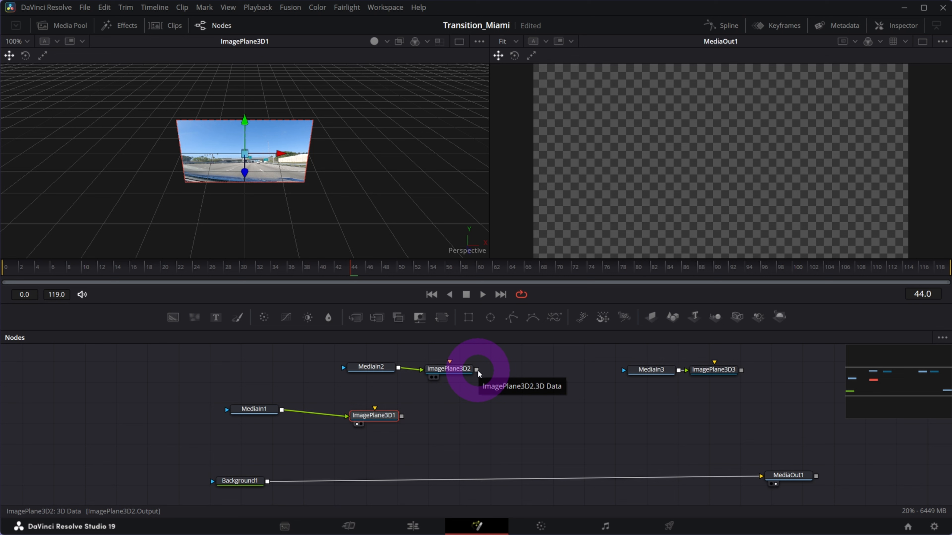
pyautogui.moveTo(478, 374); pyautogui.dragTo(479, 381)
pyautogui.moveTo(431, 416); pyautogui.dragTo(401, 419)
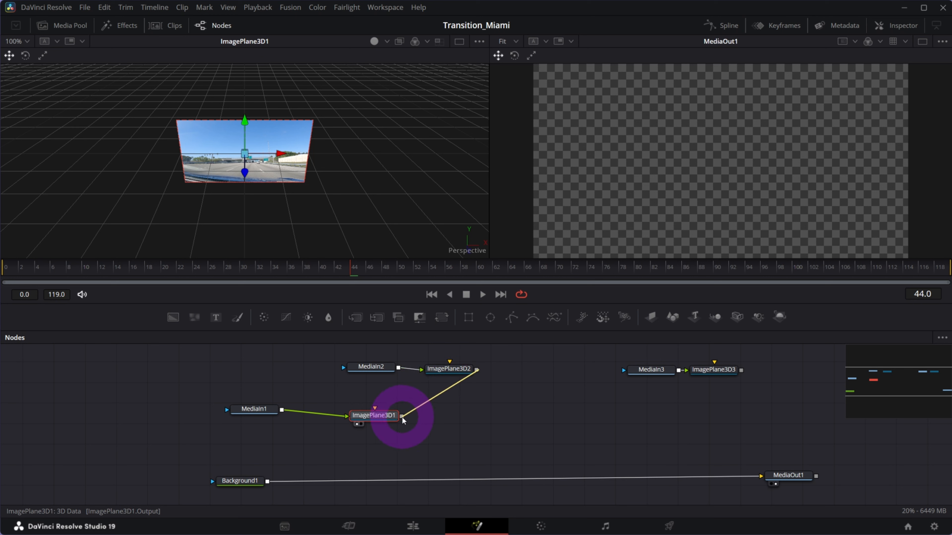
pyautogui.moveTo(402, 417); pyautogui.dragTo(454, 417)
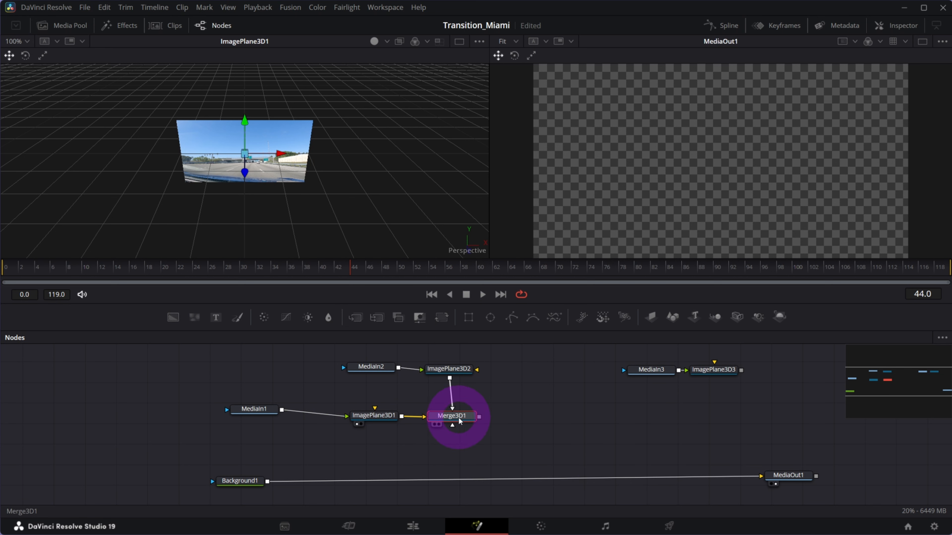
# - Bring MediaIn3 and ImagePlane3D3 closer to the other nodes and connect ImagePlane3D3 to Merge3D1
pyautogui.moveTo(641, 359)
pyautogui.mouseDown()
pyautogui.moveTo(730, 378)
pyautogui.moveTo(648, 364)
pyautogui.mouseUp()
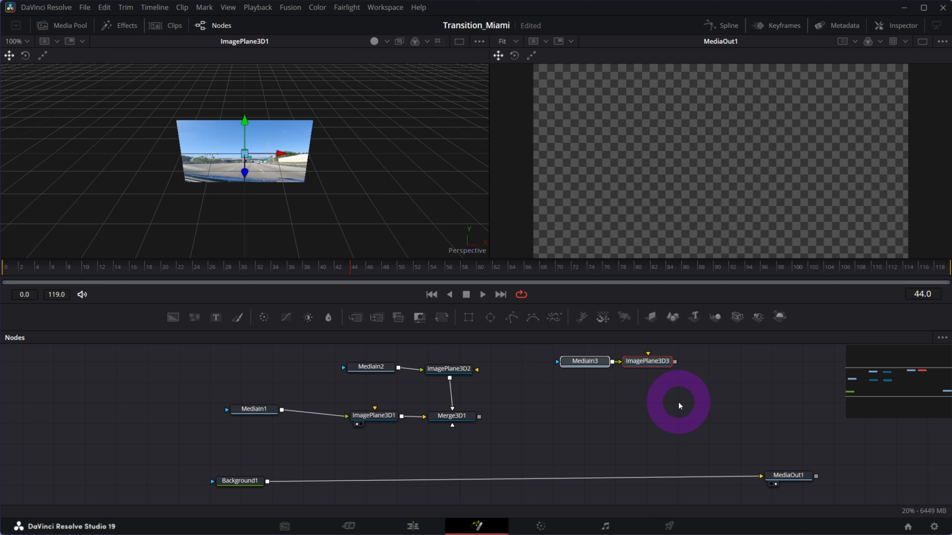
pyautogui.moveTo(675, 362); pyautogui.dragTo(466, 420)
pyautogui.click(453, 417)
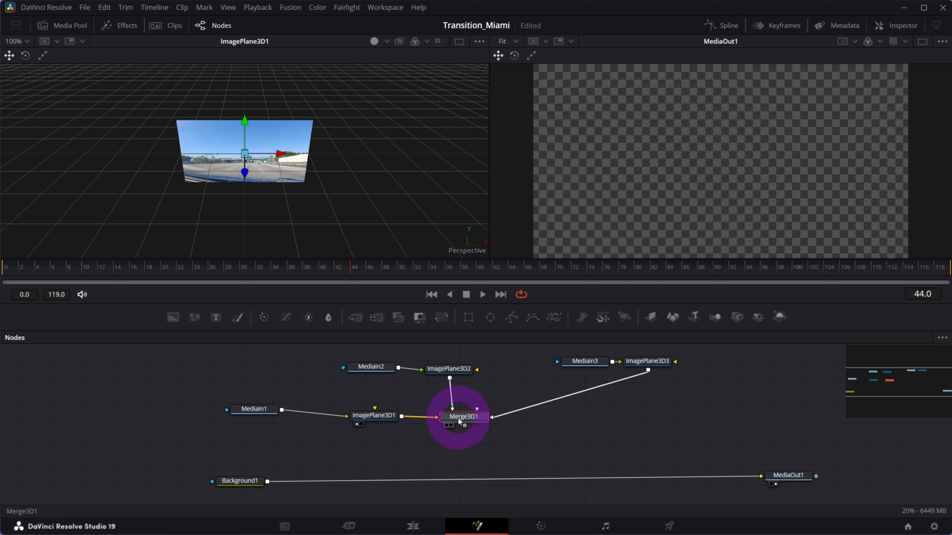
# - Display Merge3D1 in the first viewer and examine the stacked image planes from an angle
pyautogui.press('1')
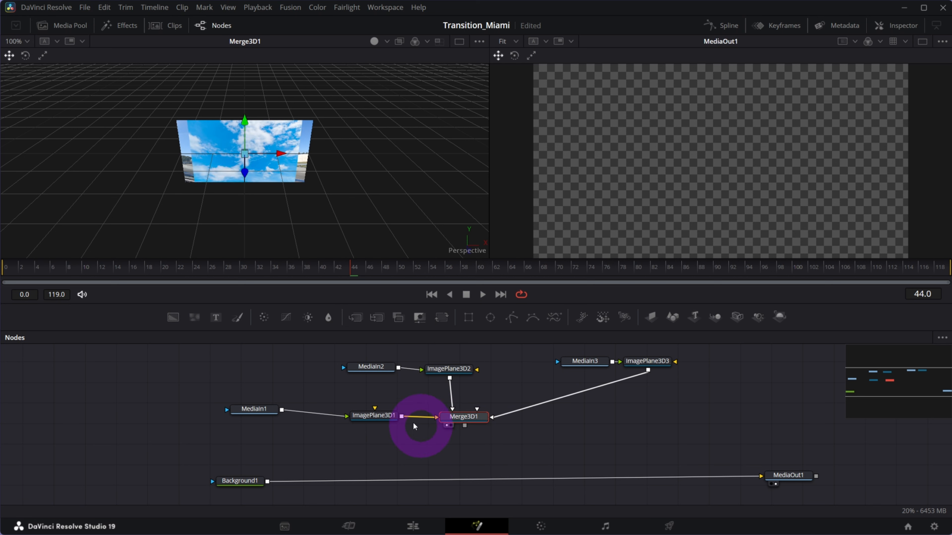
pyautogui.moveTo(189, 119); pyautogui.dragTo(202, 207)
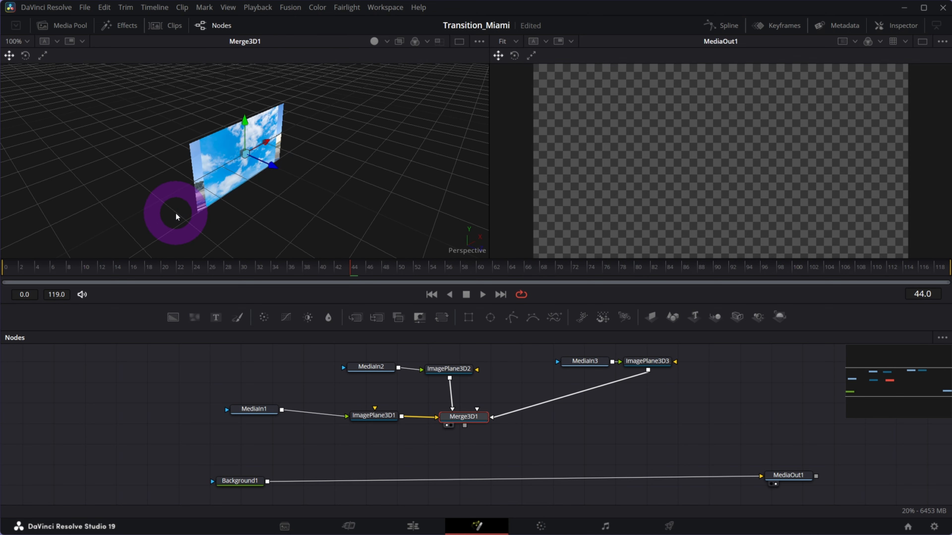
pyautogui.moveTo(357, 426)
pyautogui.click(142, 176)
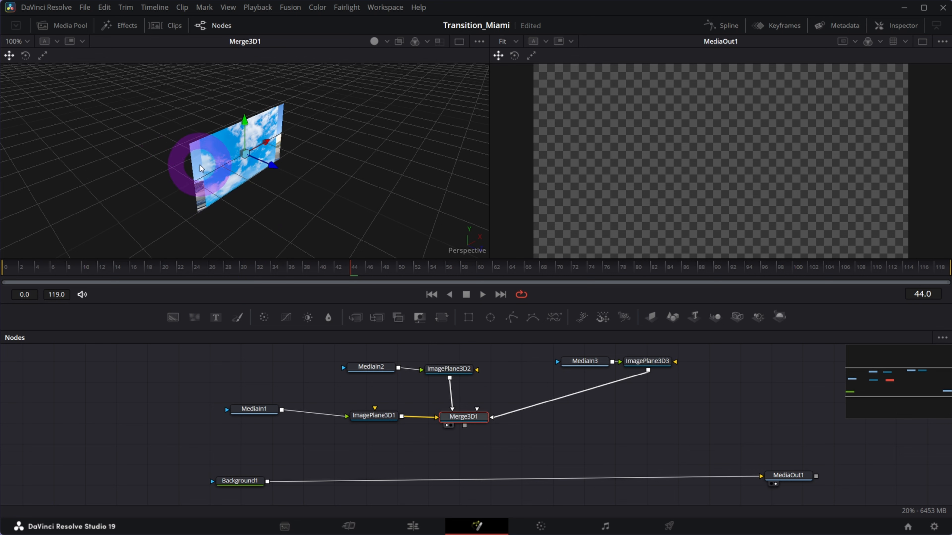
# - Reposition Merge3D1, add a Renderer 3D node after it spaced further along, and show Renderer3D1 in the second viewer
pyautogui.moveTo(472, 420); pyautogui.dragTo(486, 424)
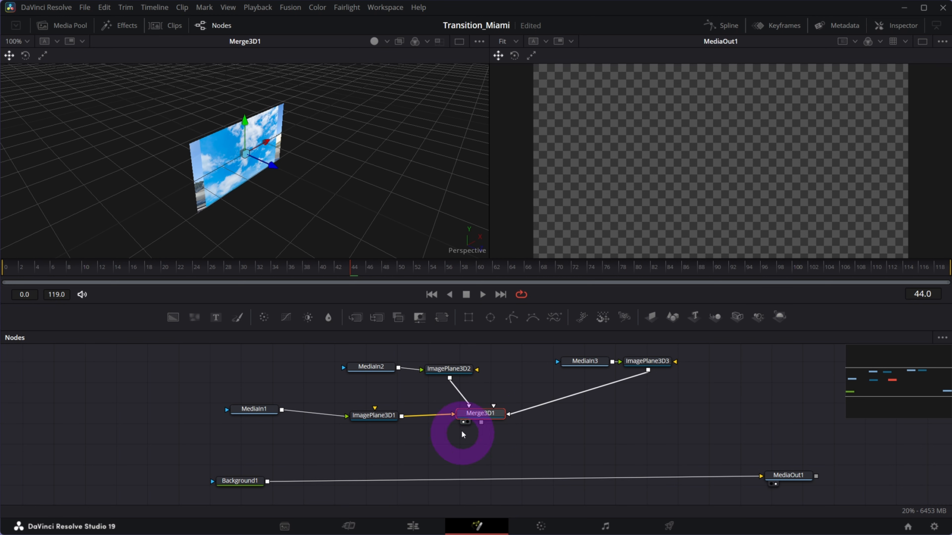
pyautogui.moveTo(475, 413); pyautogui.dragTo(474, 420)
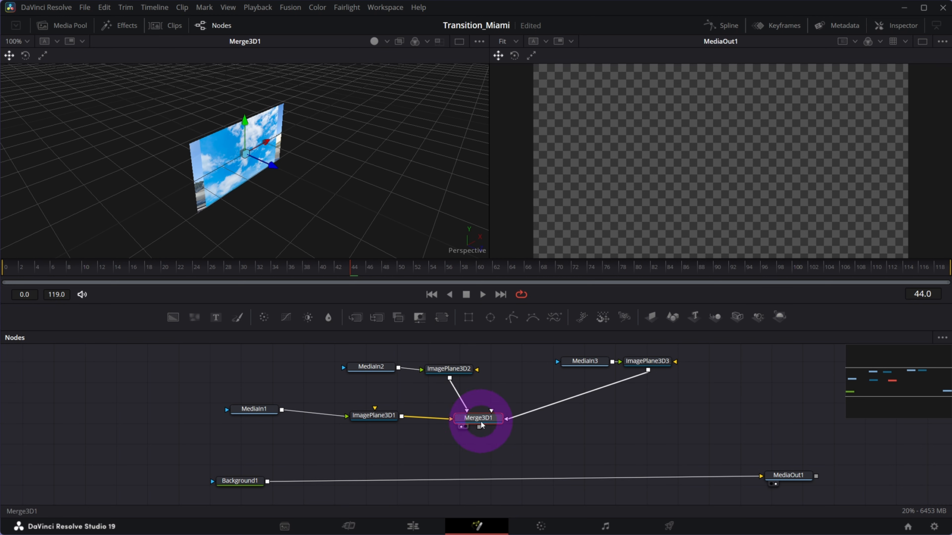
pyautogui.click(780, 317)
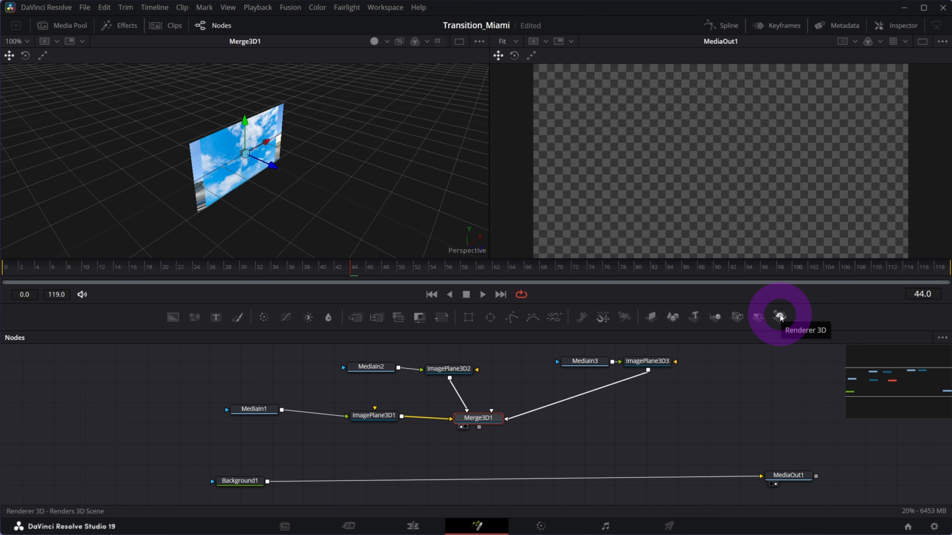
pyautogui.click(780, 317)
pyautogui.moveTo(551, 427); pyautogui.dragTo(677, 421)
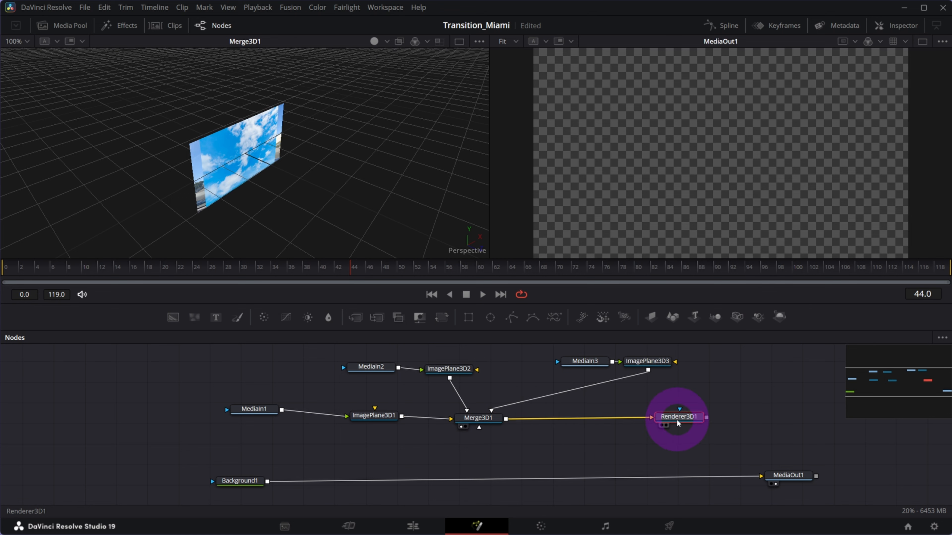
pyautogui.press('2')
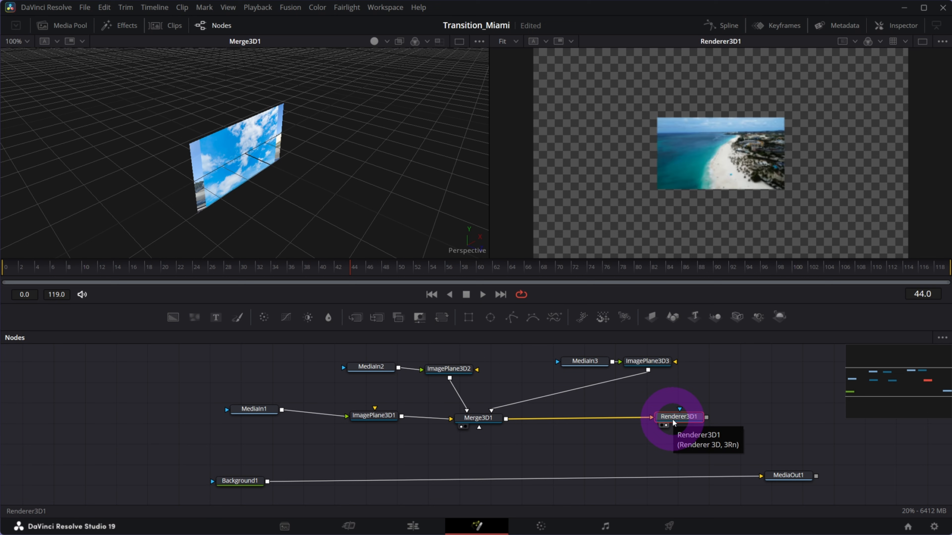
pyautogui.click(660, 492)
# - Add a Camera 3D node connected to Merge3D1, place it directly below the merge, and shift Renderer3D1 slightly away
pyautogui.moveTo(475, 421)
pyautogui.mouseDown()
pyautogui.moveTo(480, 448)
pyautogui.moveTo(477, 419)
pyautogui.mouseUp()
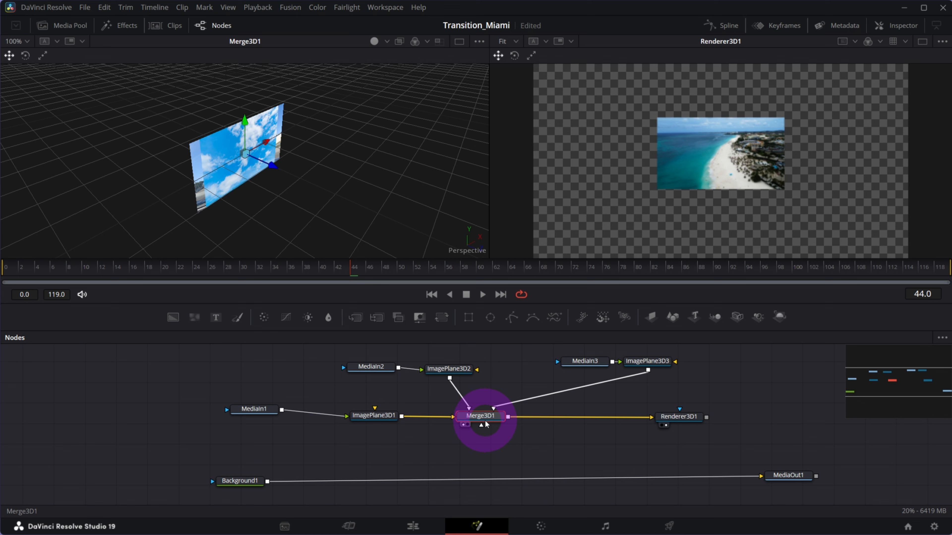
pyautogui.click(739, 319)
pyautogui.moveTo(642, 440); pyautogui.dragTo(502, 462)
pyautogui.moveTo(678, 420); pyautogui.dragTo(703, 419)
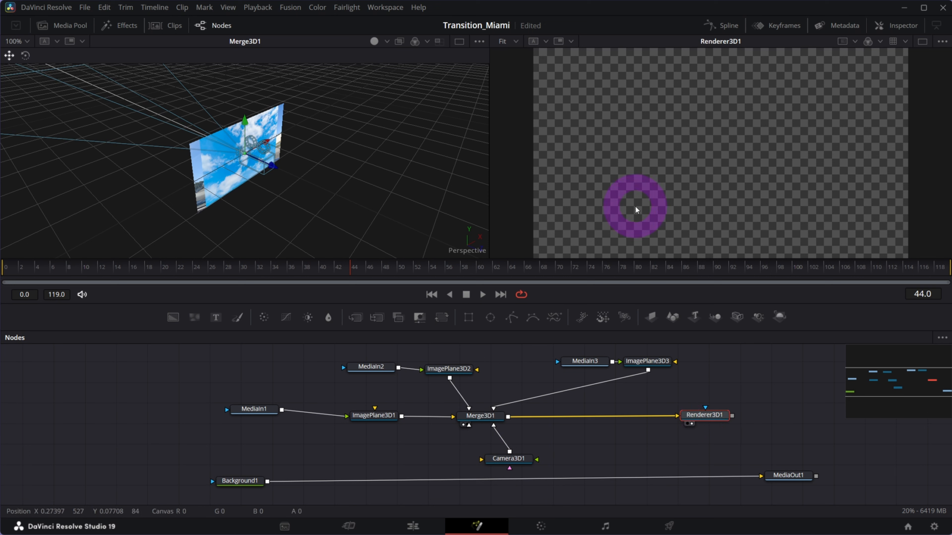
pyautogui.moveTo(508, 455); pyautogui.dragTo(471, 462)
pyautogui.click(472, 423)
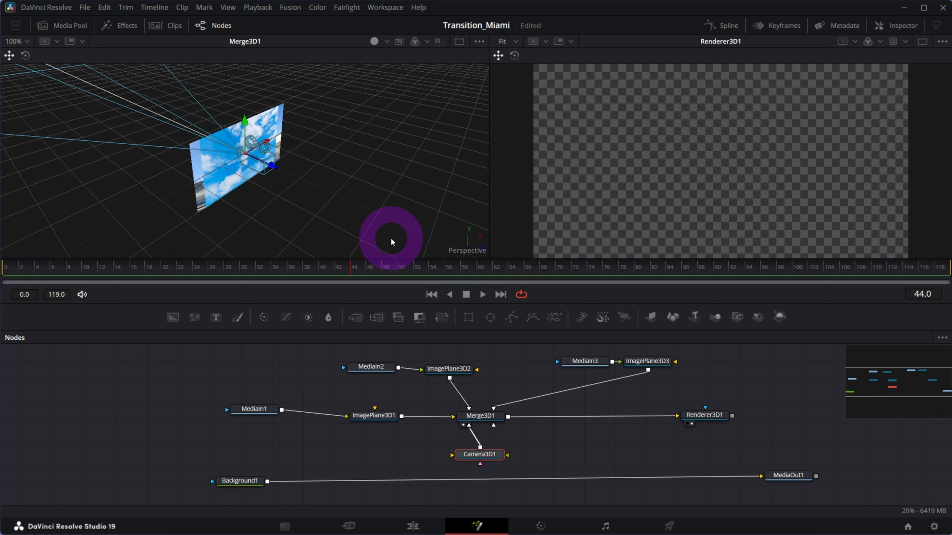
pyautogui.moveTo(474, 453); pyautogui.dragTo(462, 451)
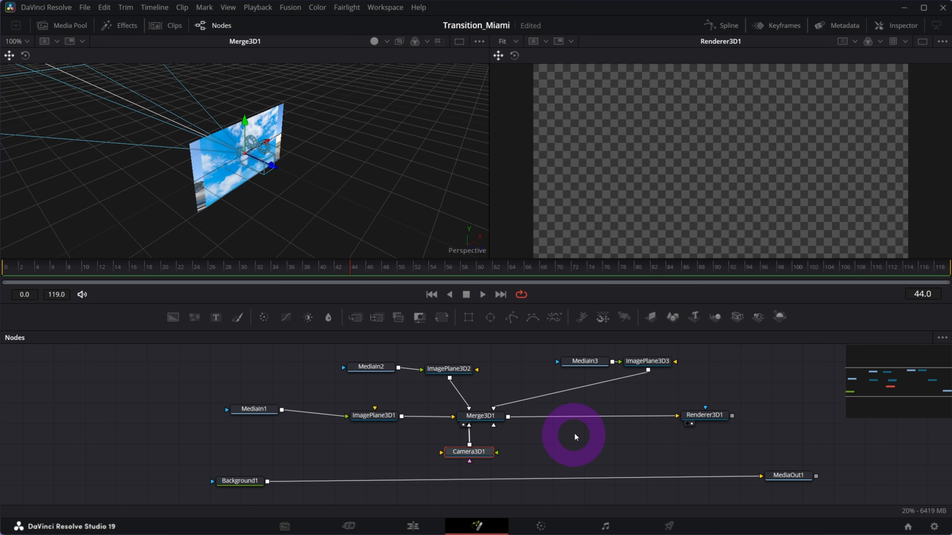
# - Show Camera3D1's settings and pull the camera back from the image planes to a Z translation of about 1.23
pyautogui.click(896, 26)
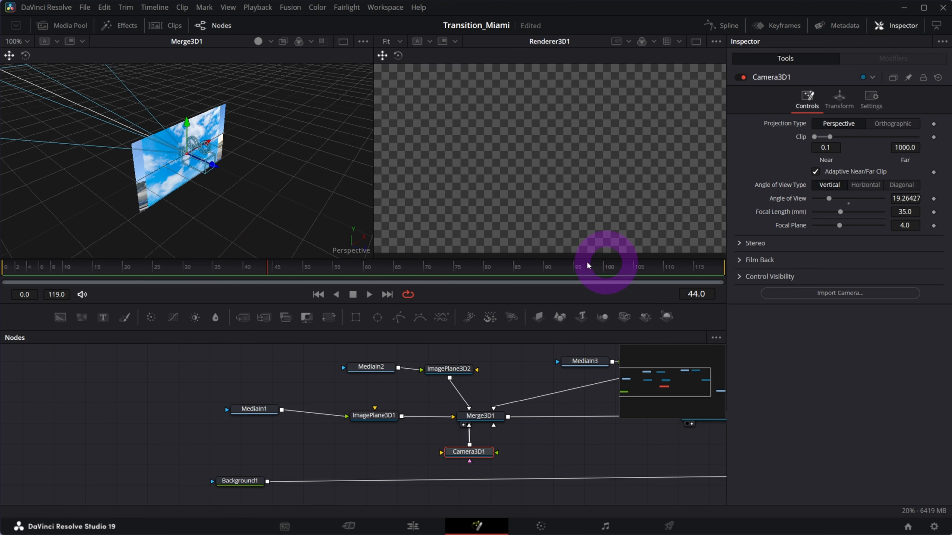
pyautogui.moveTo(213, 166); pyautogui.dragTo(261, 195)
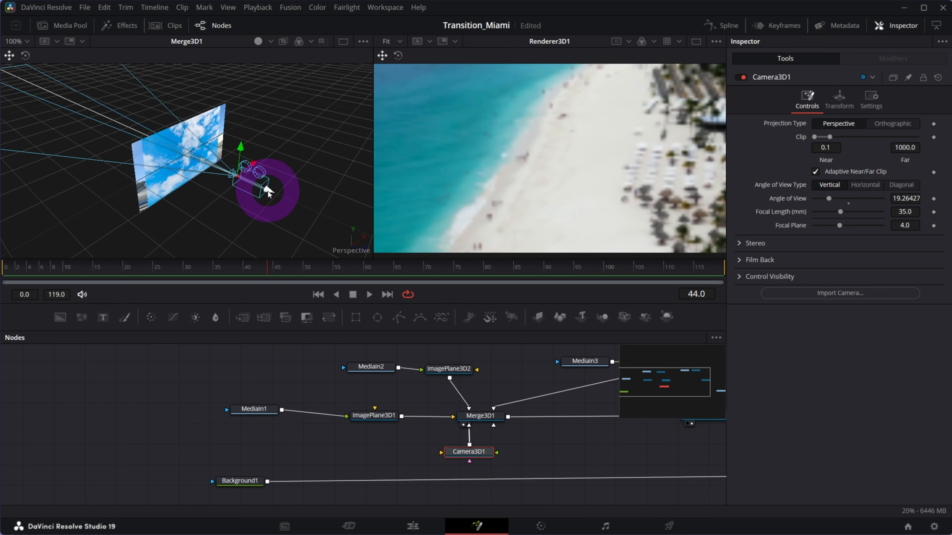
pyautogui.moveTo(269, 192)
pyautogui.mouseDown()
pyautogui.moveTo(251, 187)
pyautogui.moveTo(259, 196)
pyautogui.mouseUp()
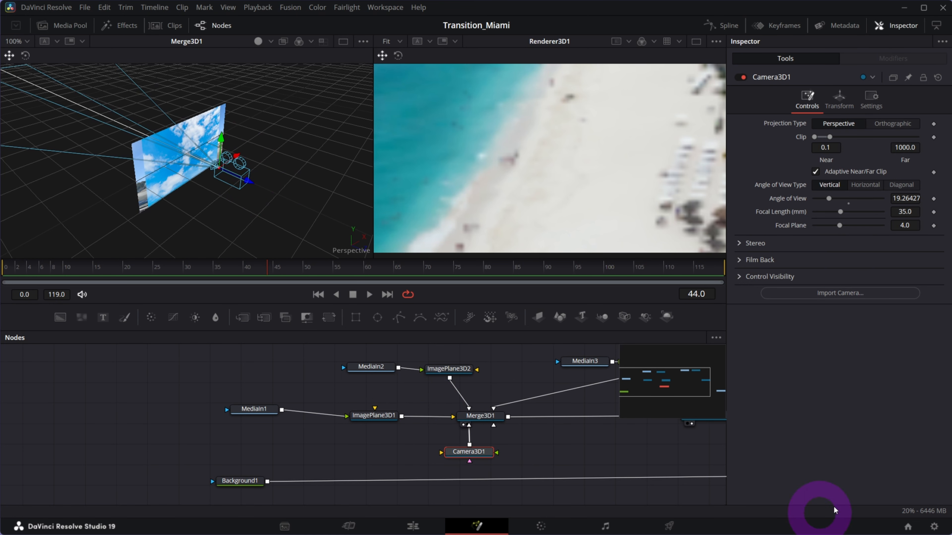
pyautogui.click(840, 105)
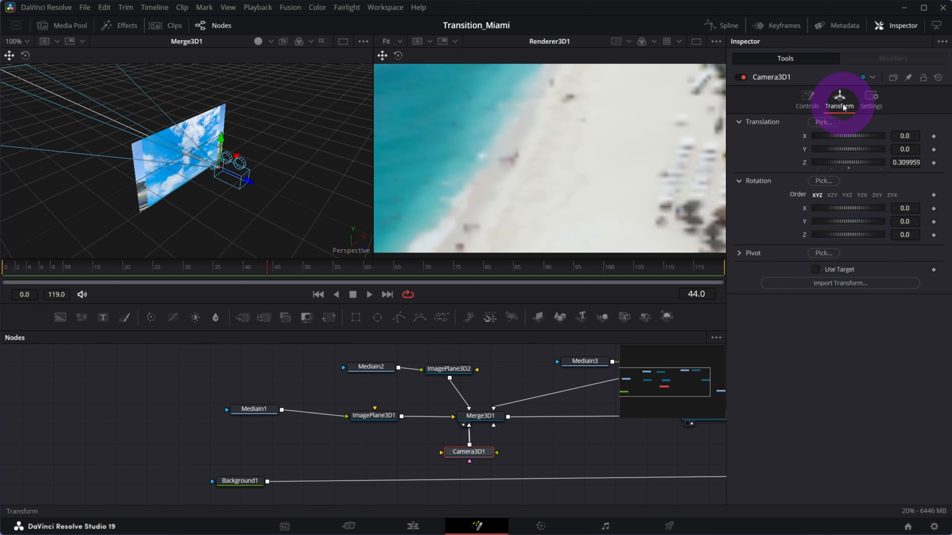
pyautogui.moveTo(903, 162); pyautogui.dragTo(936, 159)
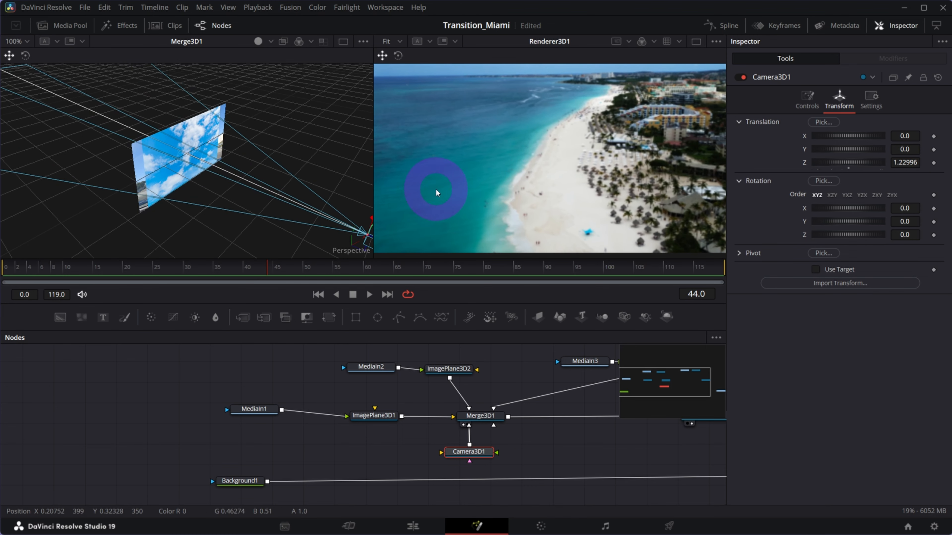
# - Examine the camera and stacked image planes in the 3D viewer from different distances and angles
pyautogui.scroll(-2, 104, 123)
pyautogui.moveTo(87, 139); pyautogui.dragTo(285, 168)
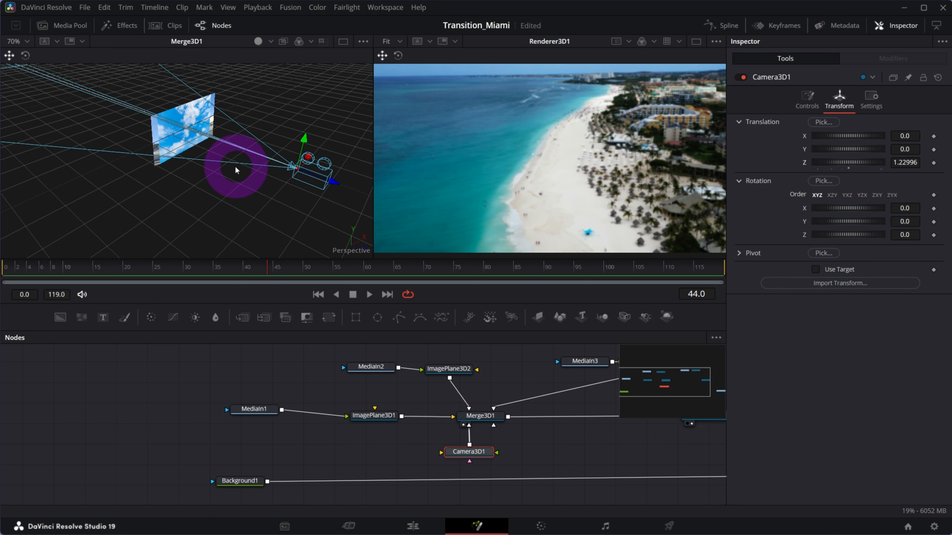
pyautogui.scroll(6, 235, 168)
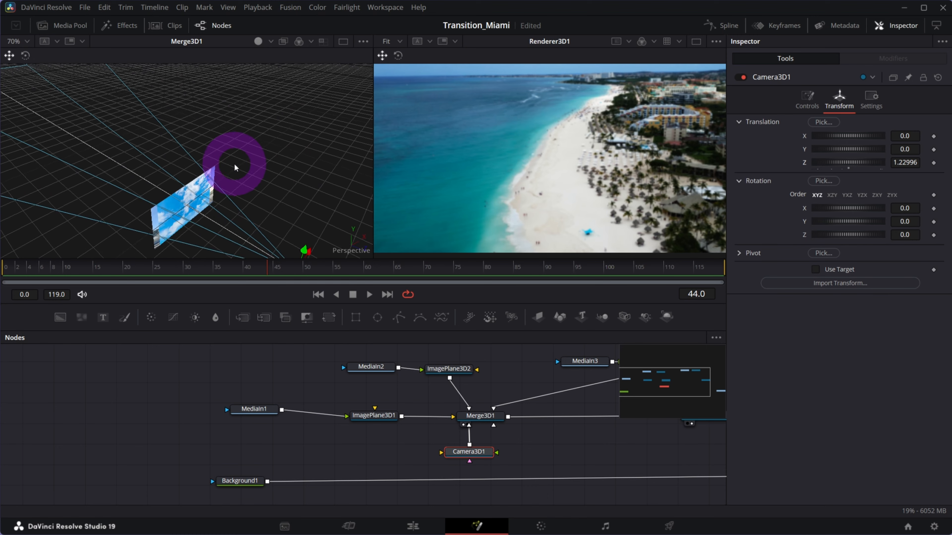
pyautogui.scroll(-6, 235, 167)
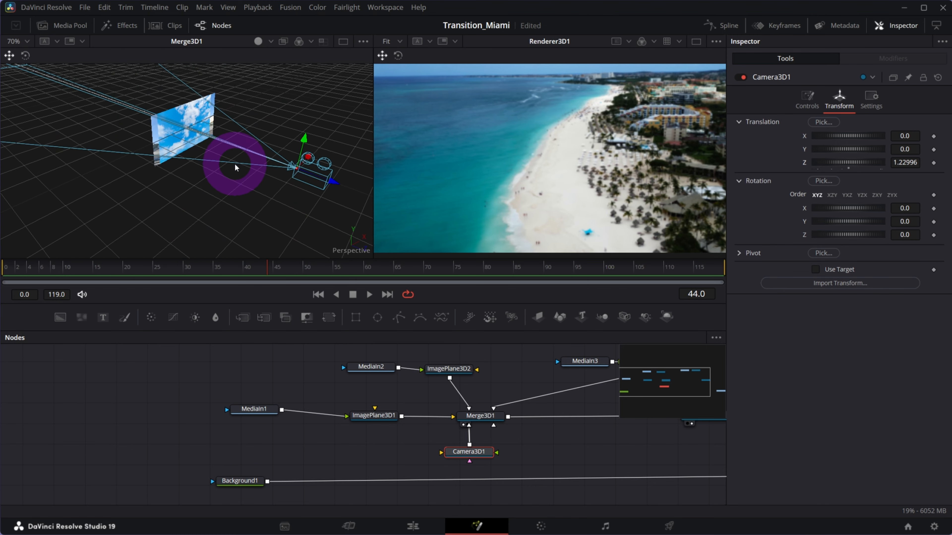
pyautogui.scroll(-3, 235, 167)
pyautogui.scroll(5, 235, 168)
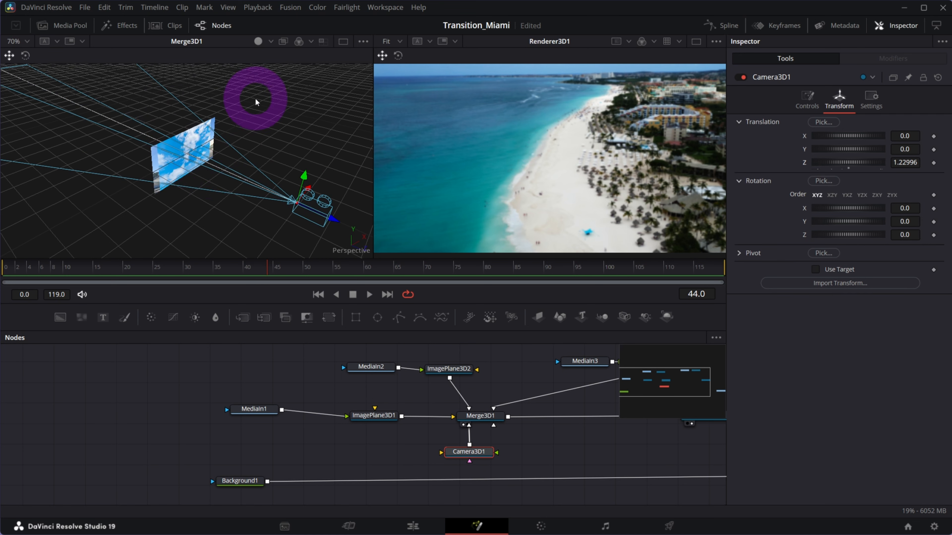
pyautogui.moveTo(216, 149); pyautogui.dragTo(220, 153)
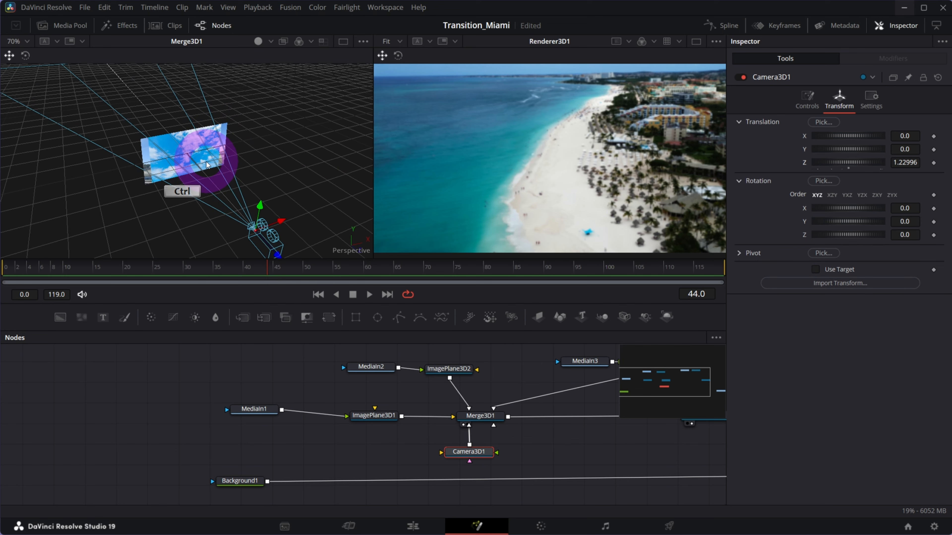
pyautogui.scroll(-2, 205, 164)
pyautogui.scroll(2, 206, 164)
pyautogui.scroll(-2, 207, 165)
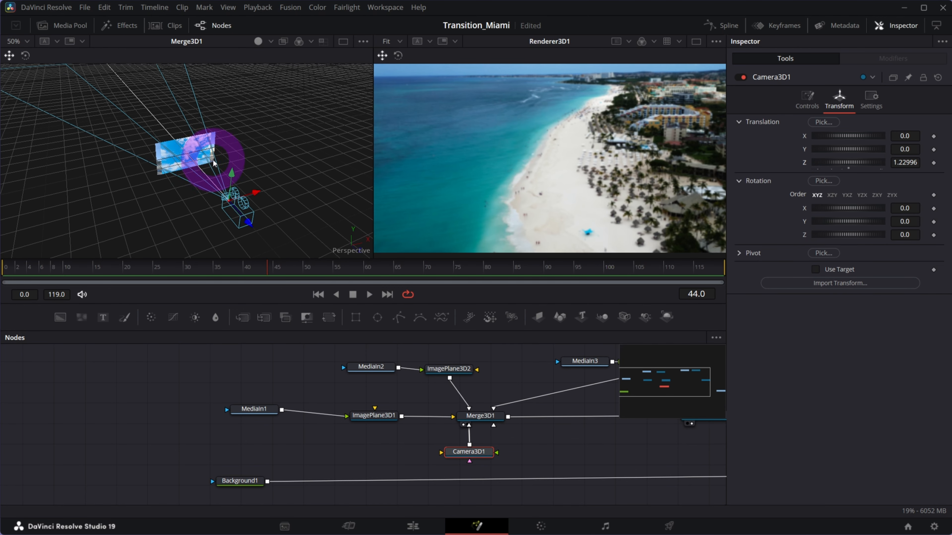
pyautogui.scroll(-3, 210, 166)
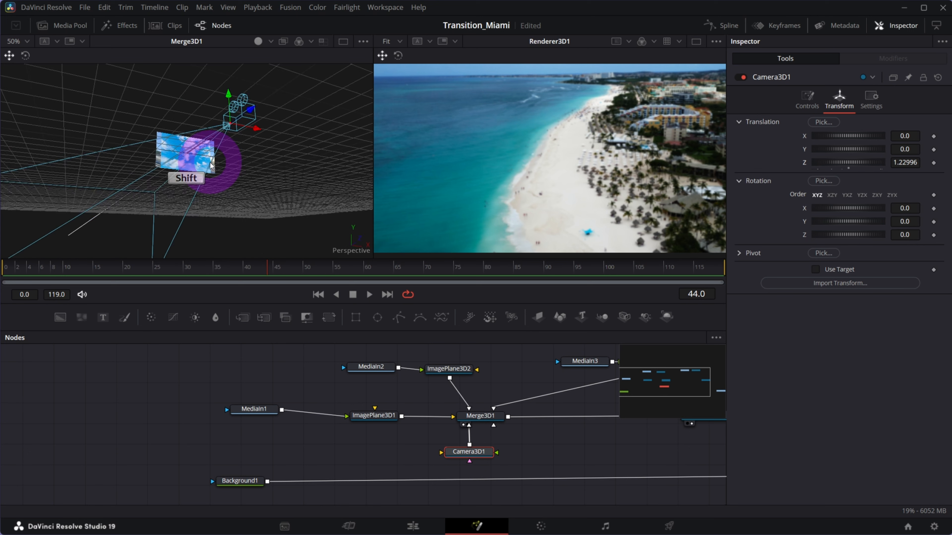
pyautogui.scroll(2, 210, 166)
pyautogui.scroll(3, 210, 166)
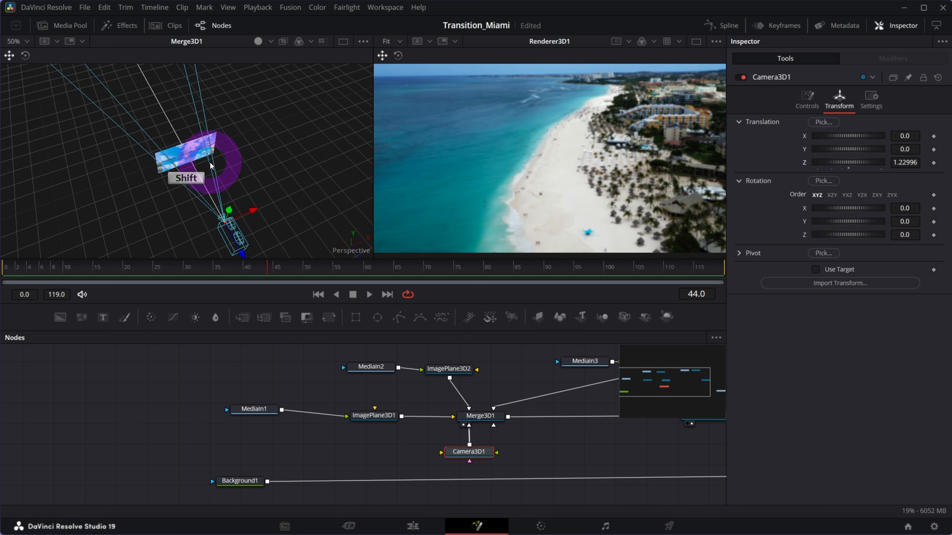
pyautogui.scroll(-3, 211, 166)
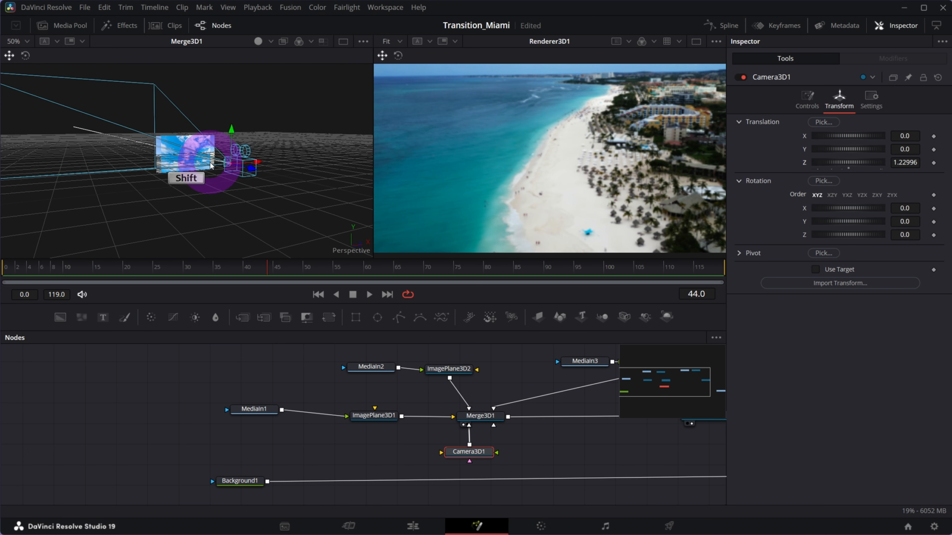
pyautogui.scroll(3, 210, 165)
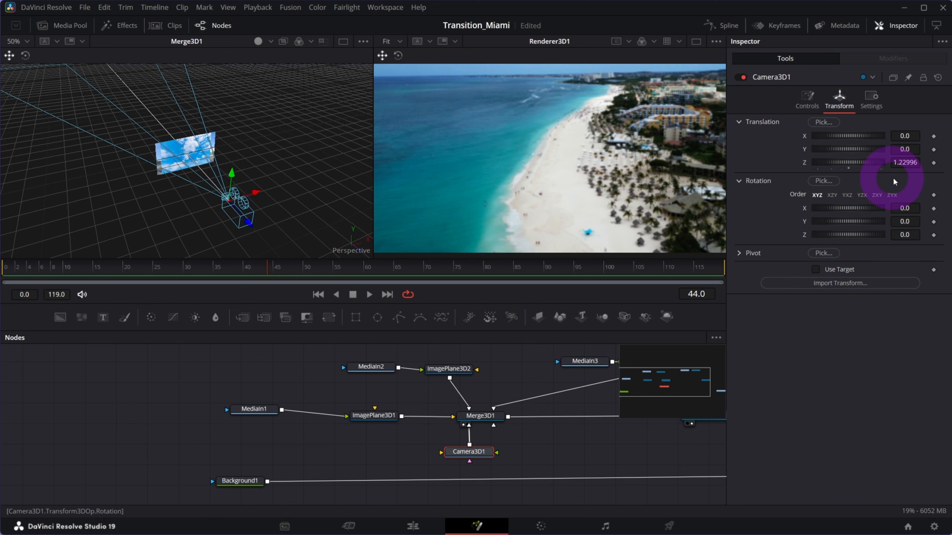
# - Set Camera3D1's Z translation to 1.655, checking the rendered frame's edges against the beach clip
pyautogui.moveTo(901, 165); pyautogui.dragTo(936, 167)
pyautogui.scroll(-2, 574, 174)
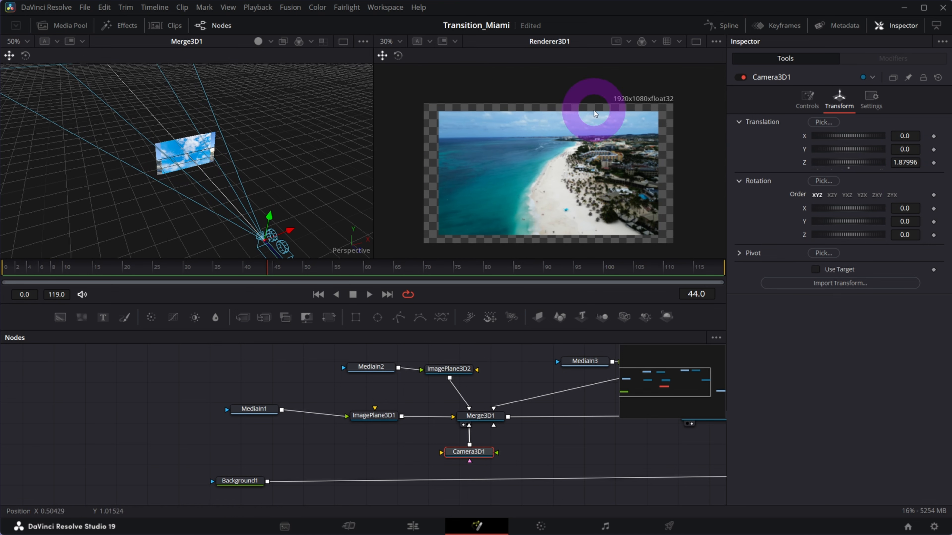
pyautogui.moveTo(608, 399); pyautogui.dragTo(693, 382)
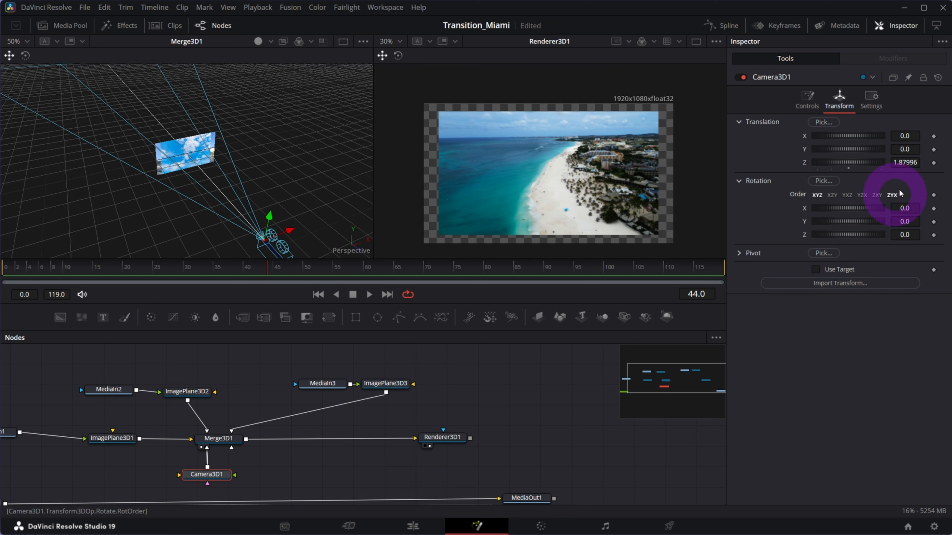
pyautogui.click(907, 162)
pyautogui.write('1')
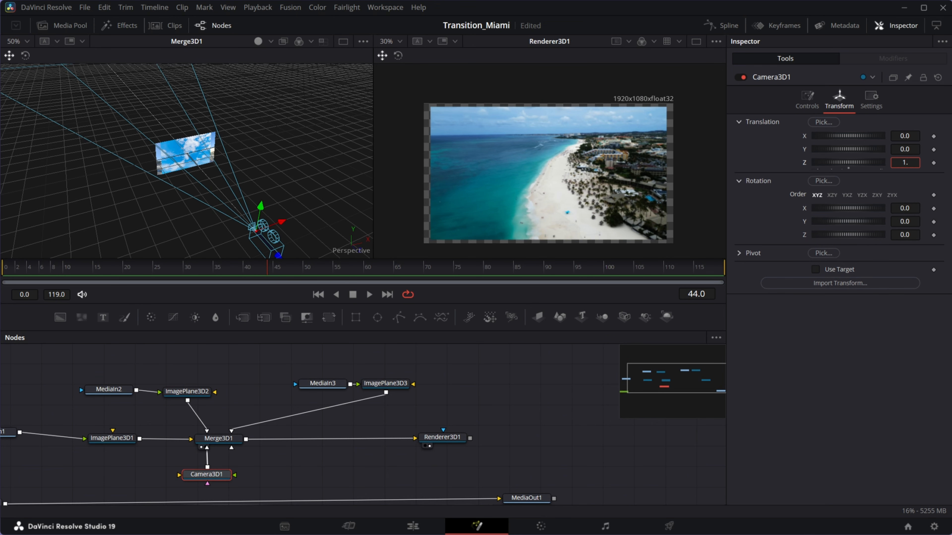
pyautogui.write('.655')
pyautogui.press('Tab')
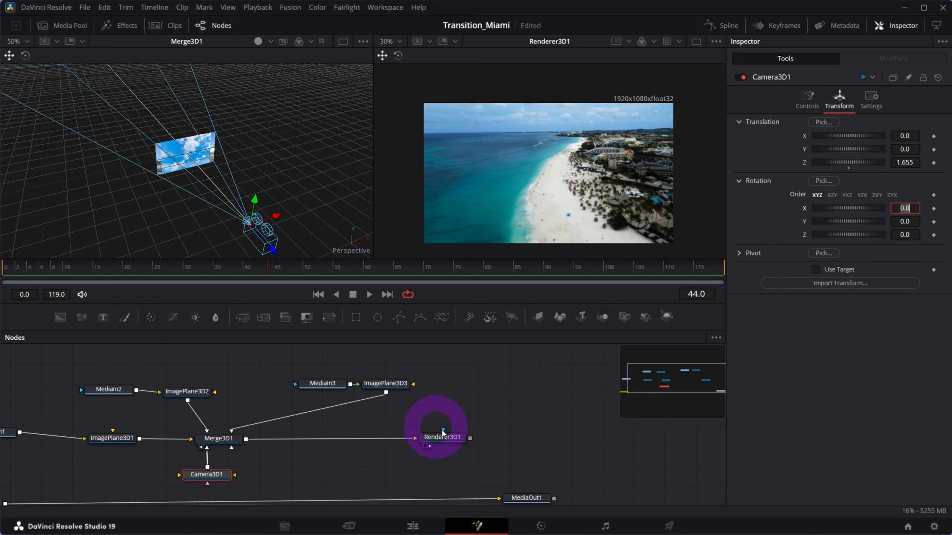
# - Swap MediaIn3 and MediaIn1 between ImagePlane3D3 and ImagePlane3D1, and set ImagePlane3D3's X translation to 1.0
pyautogui.click(384, 389)
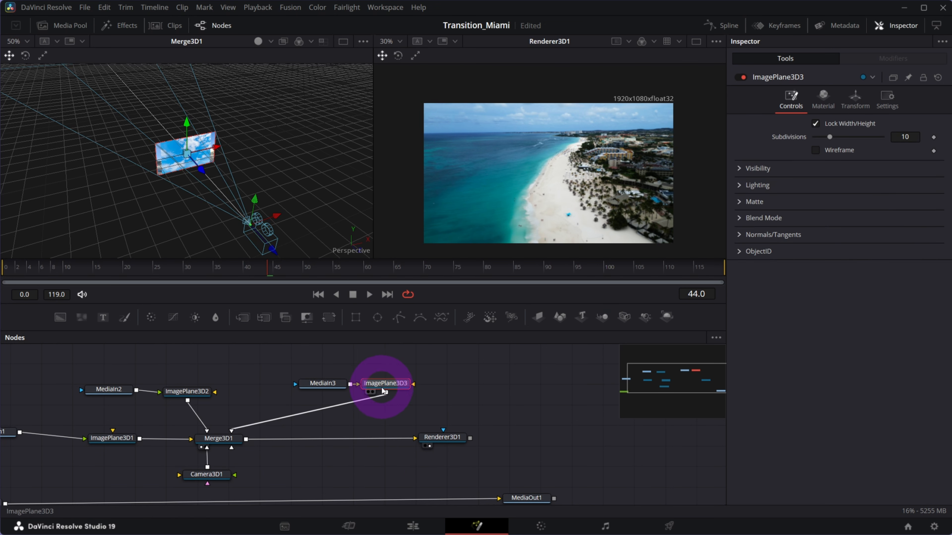
pyautogui.moveTo(319, 382); pyautogui.dragTo(283, 366)
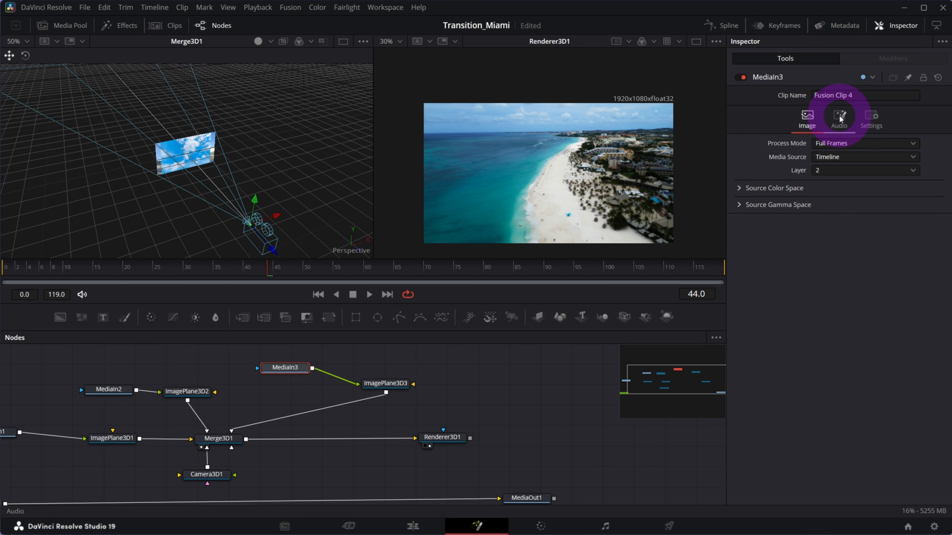
pyautogui.click(404, 384)
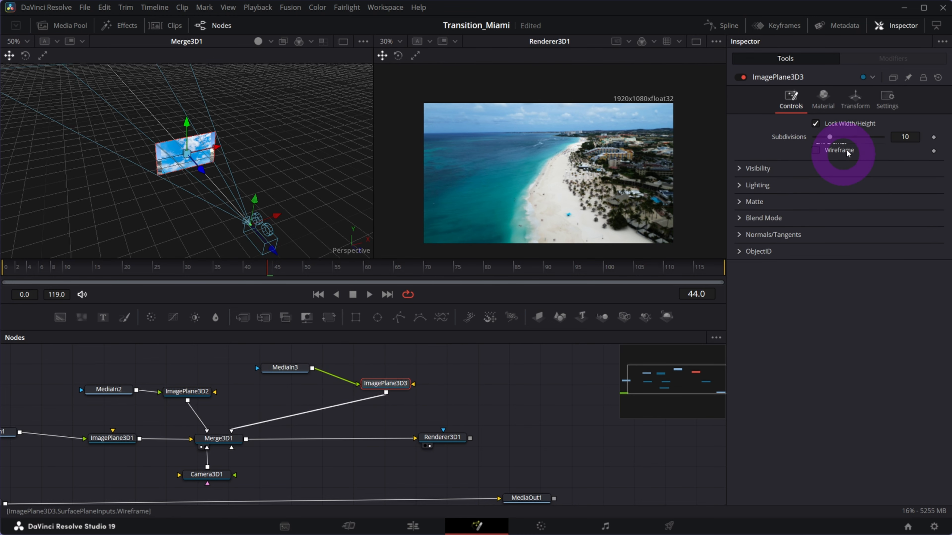
pyautogui.click(855, 99)
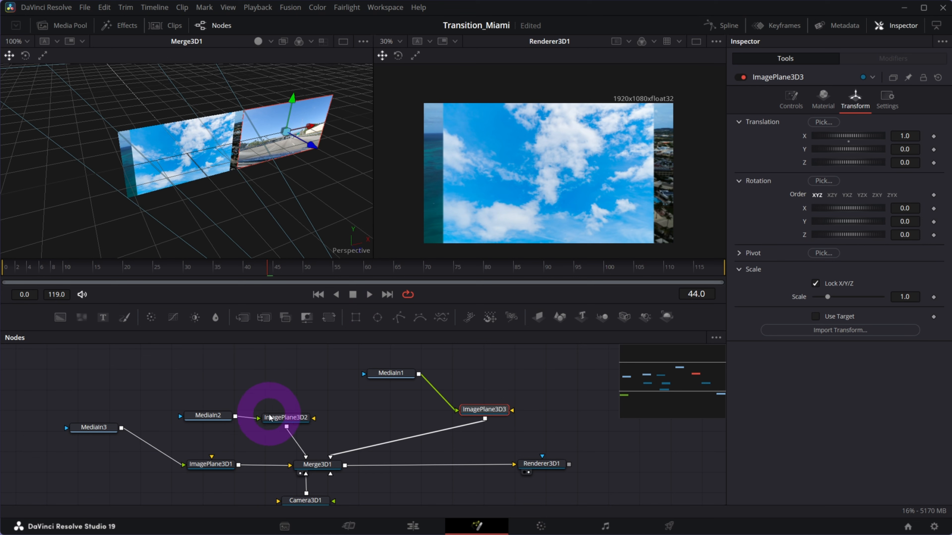
# - Raise the sky plane ImagePlane3D2 to a Y translation of 0.417 and move it behind the others with Z at -0.05
pyautogui.click(273, 420)
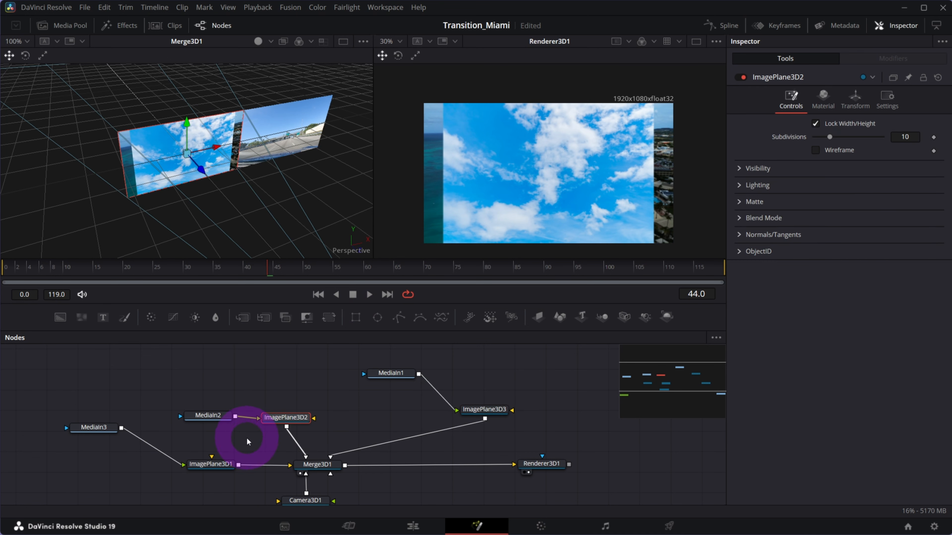
pyautogui.click(855, 103)
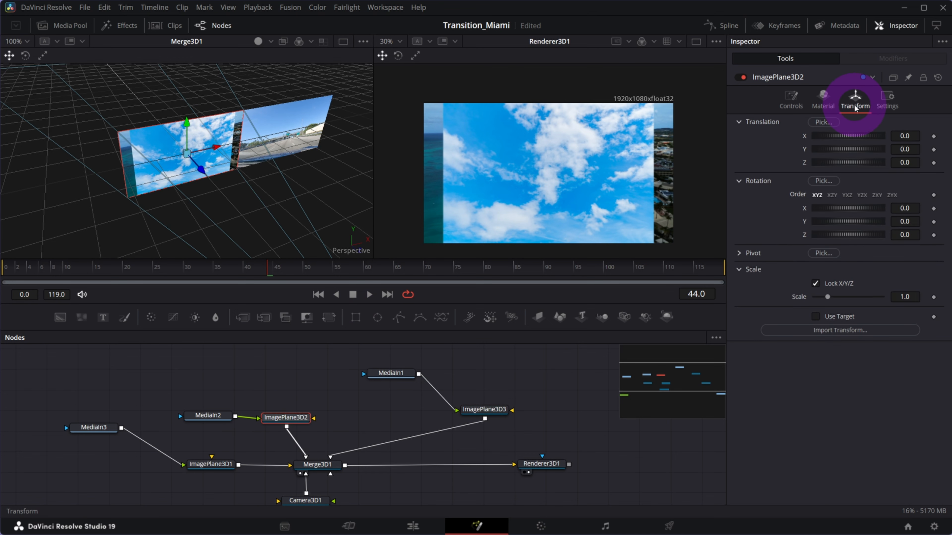
pyautogui.moveTo(899, 149)
pyautogui.mouseDown()
pyautogui.moveTo(923, 149)
pyautogui.moveTo(897, 163)
pyautogui.mouseUp()
pyautogui.scroll(1, 231, 141)
pyautogui.scroll(-1, 236, 144)
pyautogui.moveTo(271, 162); pyautogui.dragTo(286, 158)
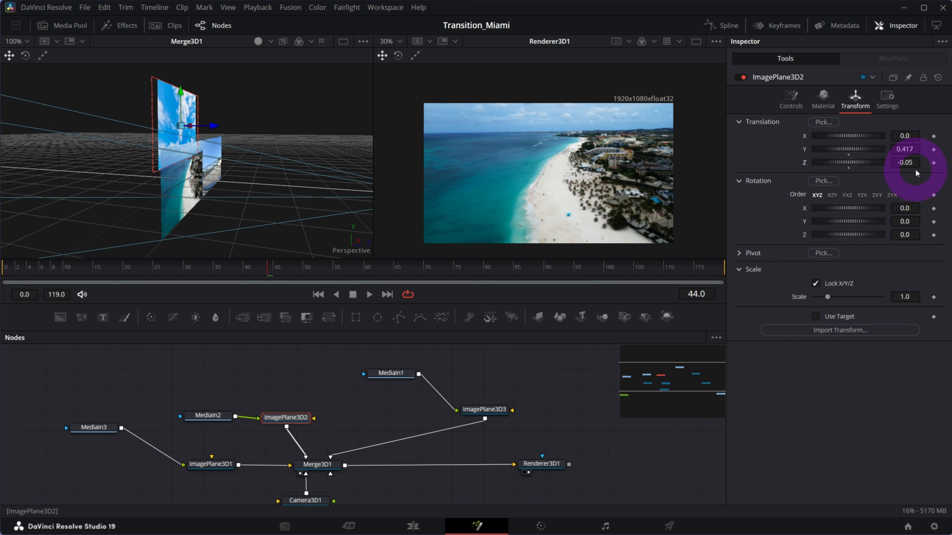
# - Push the sky plane ImagePlane3D2 further back to Z -0.13 and set its X translation to 0.5
pyautogui.moveTo(913, 165); pyautogui.dragTo(907, 164)
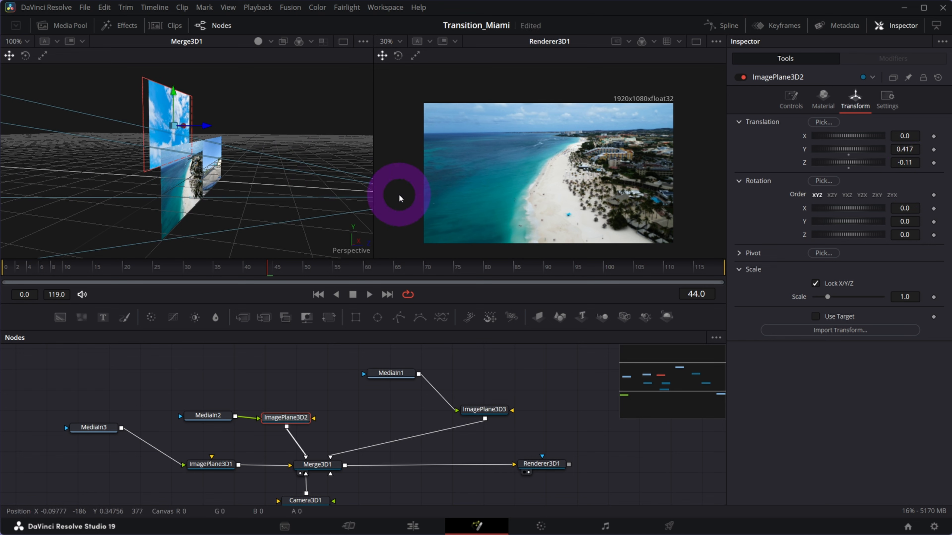
pyautogui.moveTo(247, 146); pyautogui.dragTo(203, 133)
pyautogui.moveTo(914, 164); pyautogui.dragTo(910, 163)
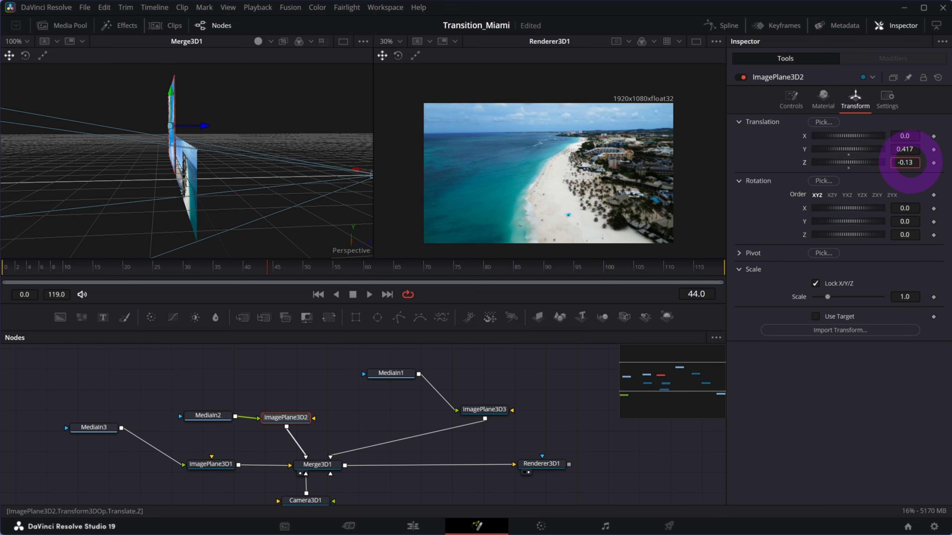
pyautogui.click(298, 215)
pyautogui.moveTo(294, 213); pyautogui.dragTo(237, 96)
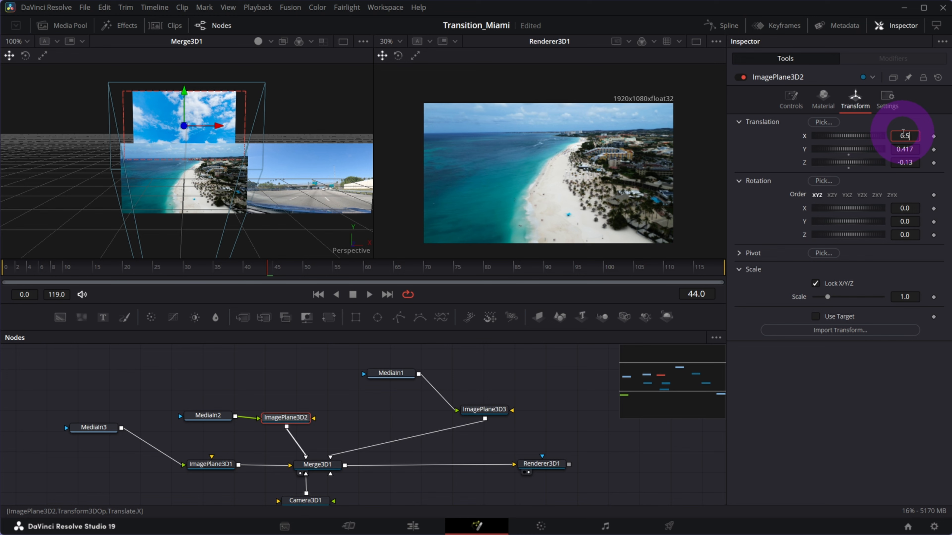
pyautogui.press('Tab')
pyautogui.scroll(1, 285, 123)
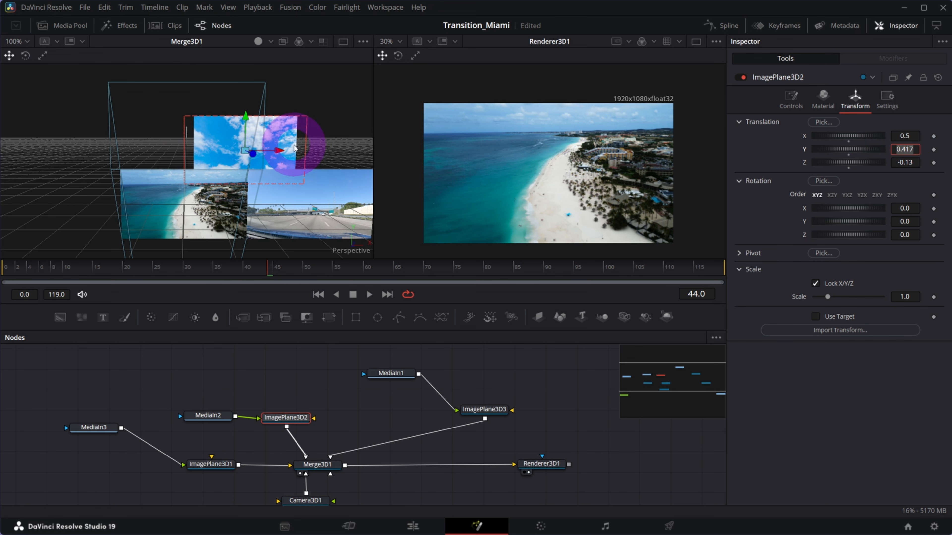
# - Move MediaIn2 and ImagePlane3D2 higher in the node graph and insert a Transform 3D node between ImagePlane3D2 and Merge3D1
pyautogui.click(241, 416)
pyautogui.moveTo(242, 416); pyautogui.dragTo(258, 378)
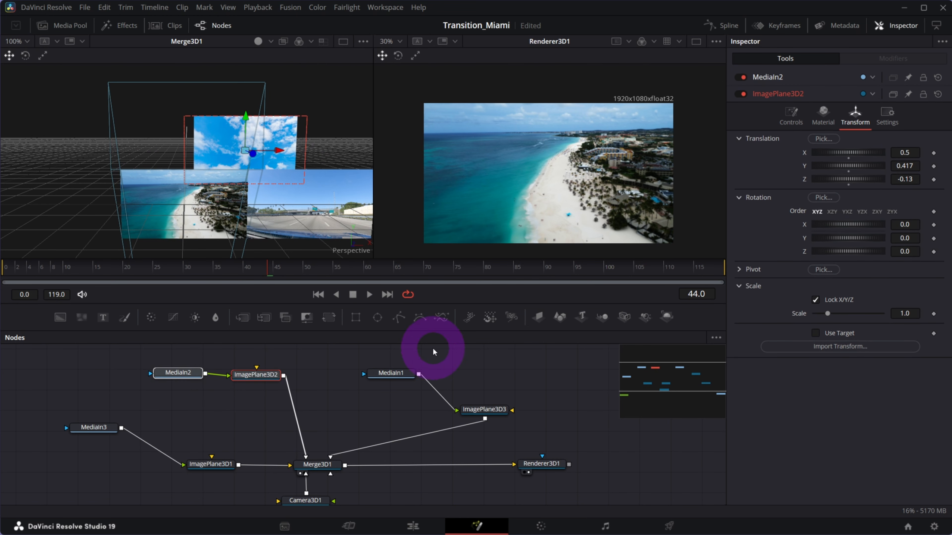
pyautogui.click(245, 376)
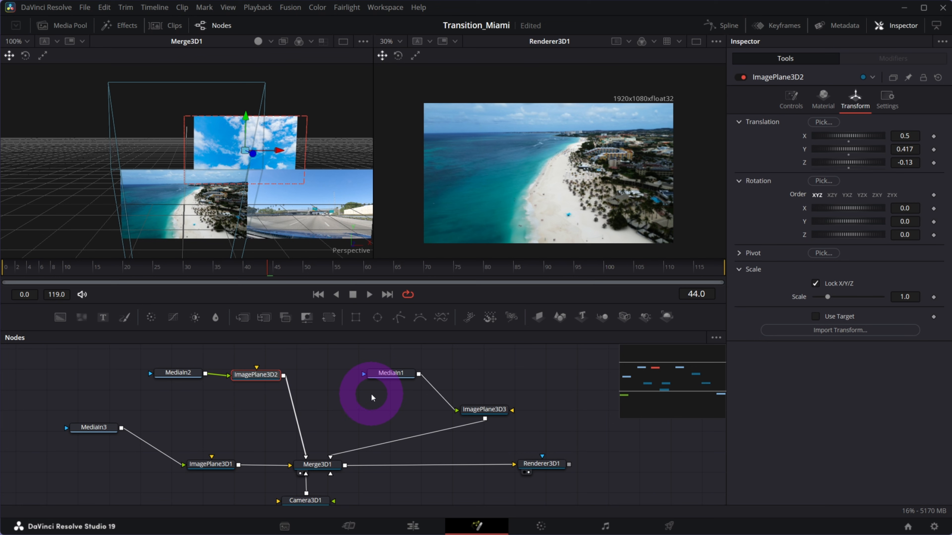
pyautogui.hotkey('shift', 'space')
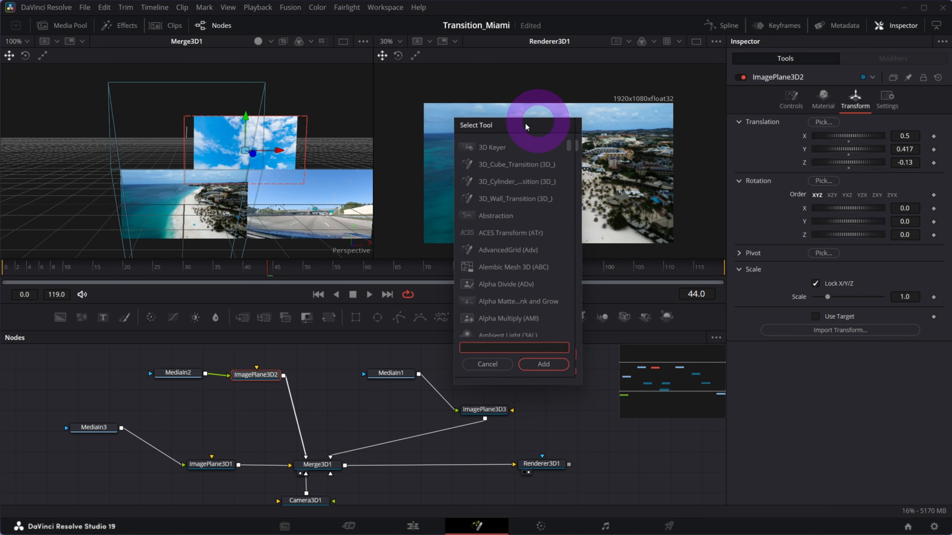
pyautogui.write('tran')
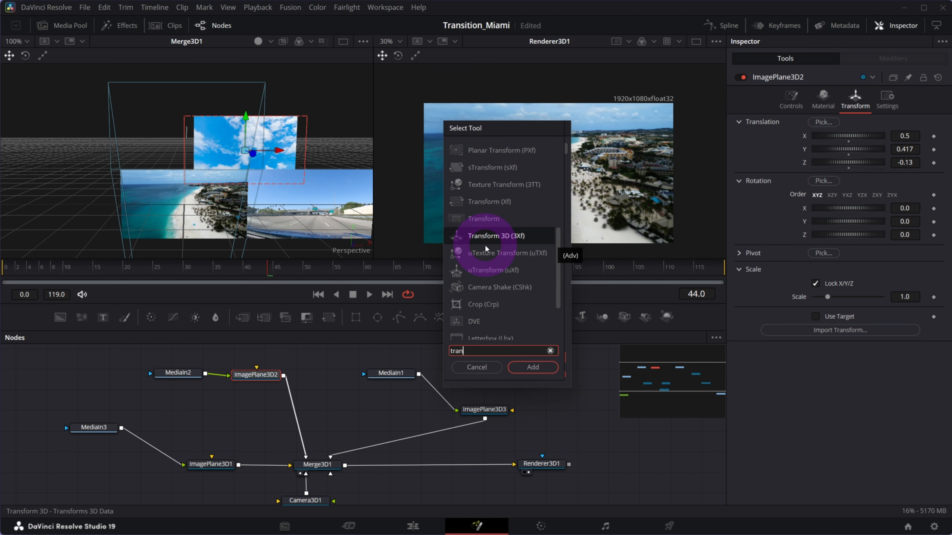
pyautogui.click(487, 235)
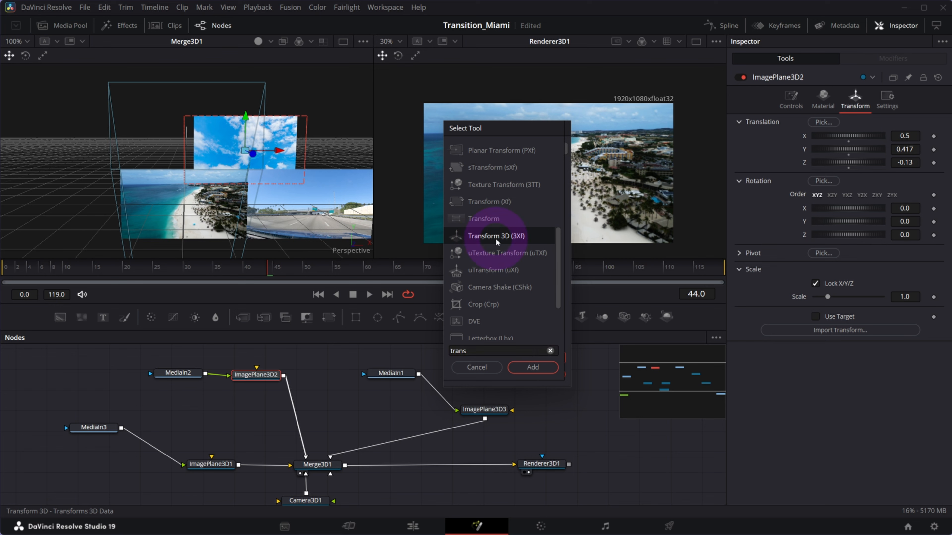
pyautogui.click(535, 377)
pyautogui.moveTo(249, 405); pyautogui.dragTo(289, 414)
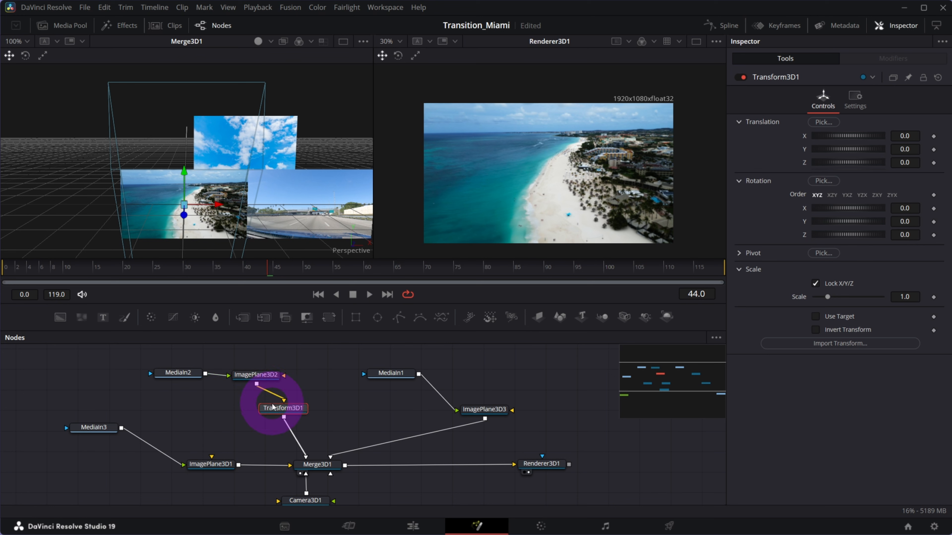
pyautogui.moveTo(272, 407); pyautogui.dragTo(272, 413)
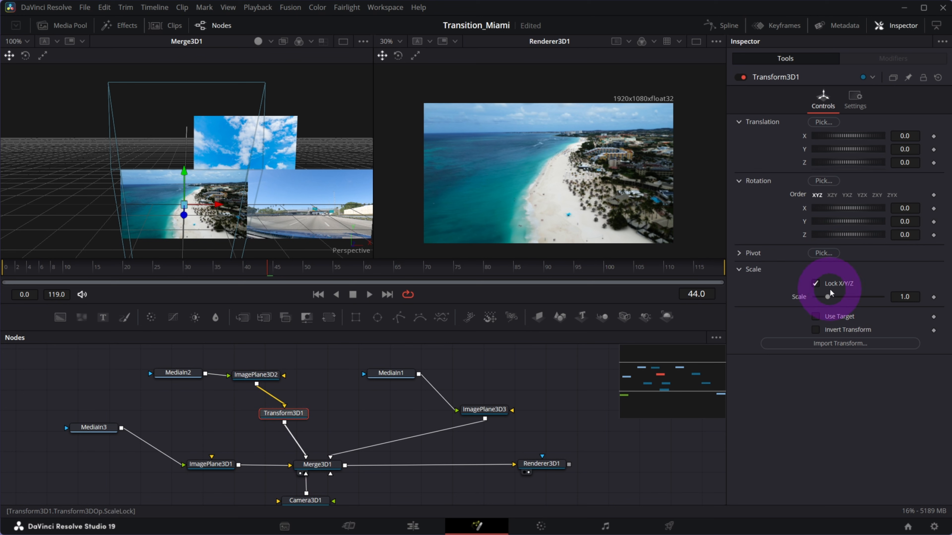
# - Unlock Transform3D1's scale axes, enlarge the sky plane in X and Y, and shift ImagePlane3D2 to X 0.284
pyautogui.click(819, 285)
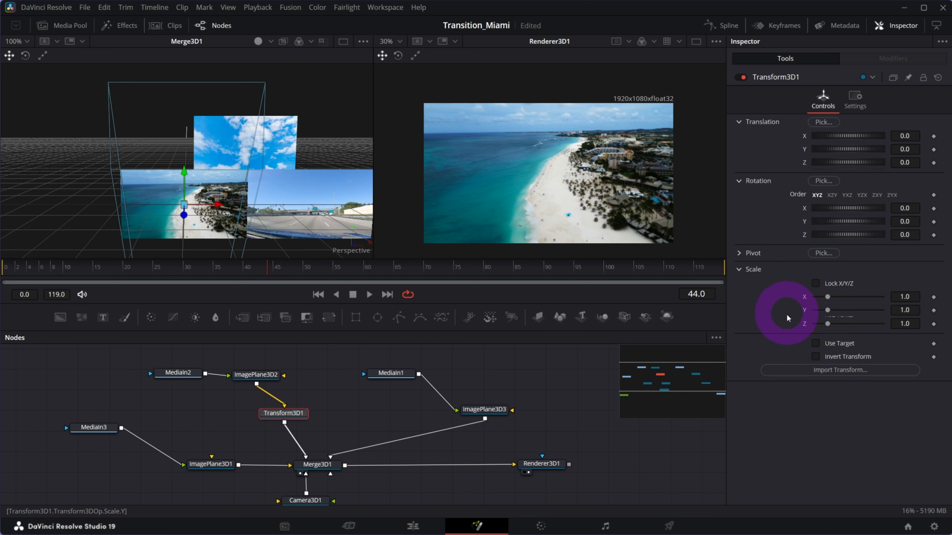
pyautogui.moveTo(908, 300); pyautogui.dragTo(929, 311)
pyautogui.click(256, 374)
pyautogui.moveTo(824, 154); pyautogui.dragTo(802, 177)
pyautogui.click(283, 413)
pyautogui.moveTo(904, 296); pyautogui.dragTo(931, 296)
pyautogui.moveTo(904, 310); pyautogui.dragTo(913, 310)
pyautogui.click(256, 375)
pyautogui.click(855, 99)
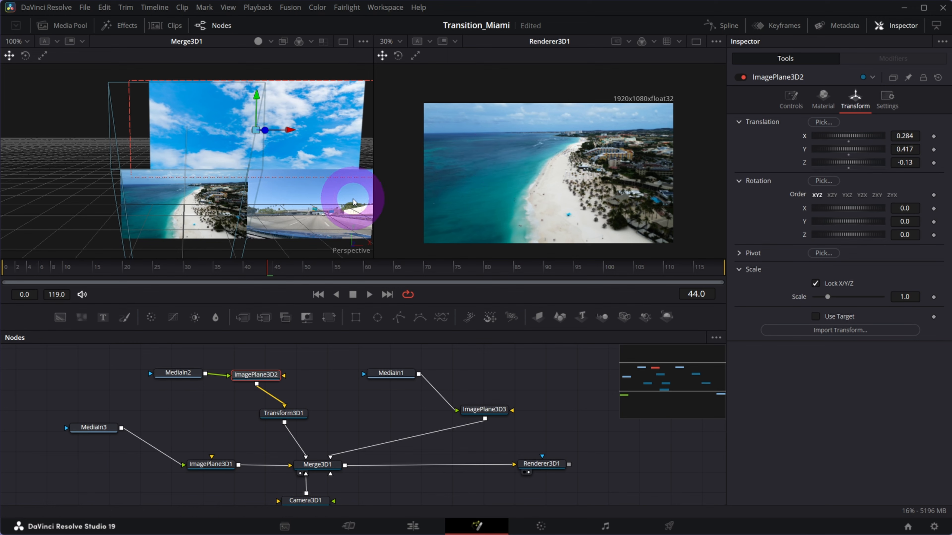
# - Enlarge the sky with Transform3D1 to scale X 2.446 and Y 1.652, and centre ImagePlane3D2 at X 0.238
pyautogui.keyDown('ctrl'); pyautogui.scroll(-3, 325, 164); pyautogui.keyUp('ctrl')
pyautogui.click(304, 244)
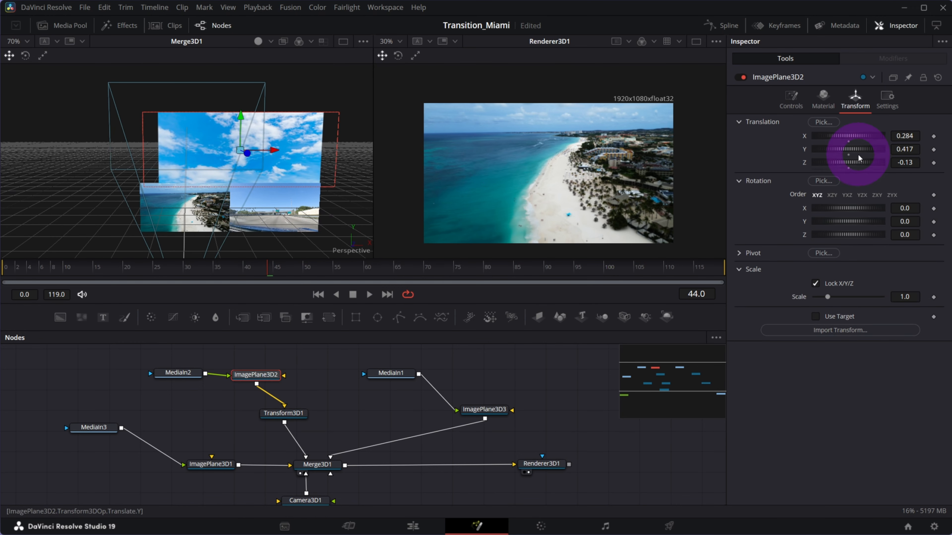
pyautogui.click(279, 412)
pyautogui.click(934, 308)
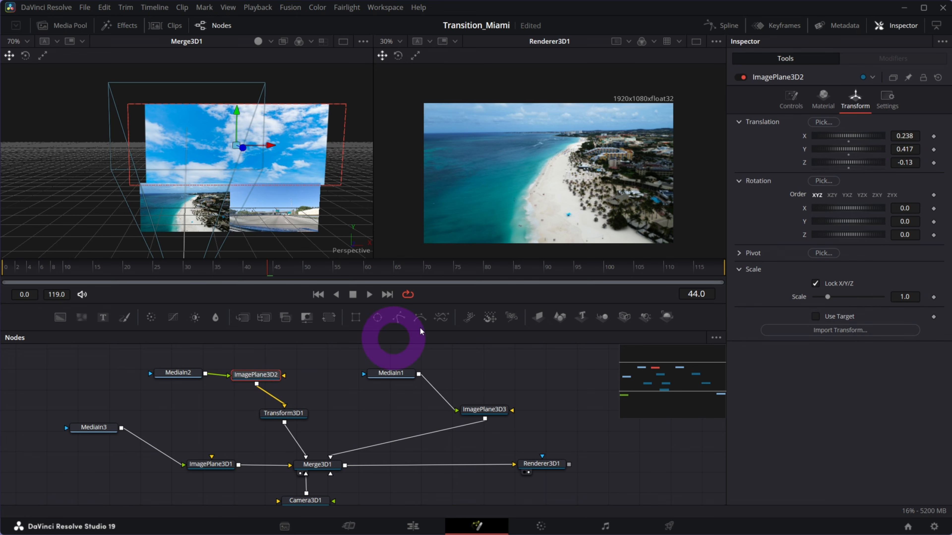
pyautogui.moveTo(911, 136); pyautogui.dragTo(898, 137)
pyautogui.moveTo(221, 206); pyautogui.dragTo(225, 184)
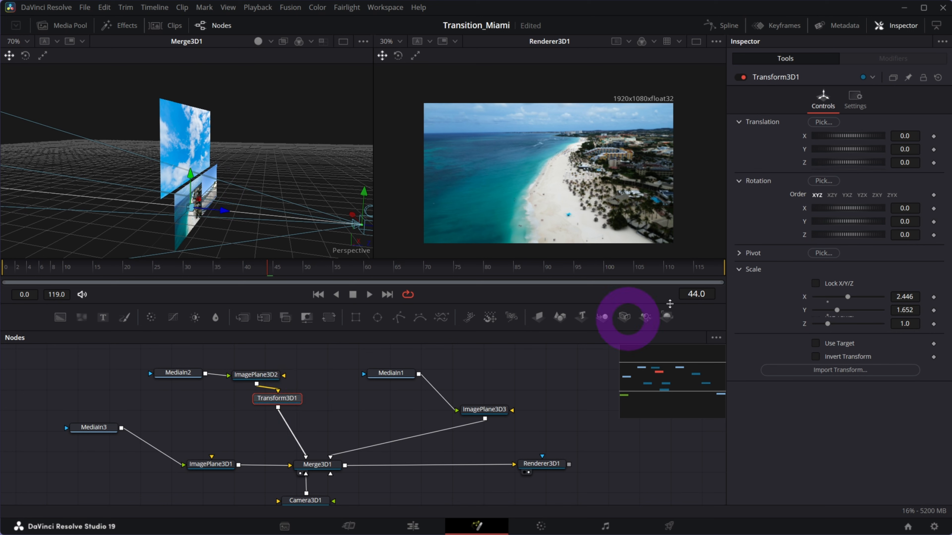
# - Try an X rotation of 0.6 on Transform3D1 and reset it
pyautogui.moveTo(904, 208)
pyautogui.mouseDown()
pyautogui.moveTo(922, 207)
pyautogui.moveTo(951, 240)
pyautogui.moveTo(936, 278)
pyautogui.moveTo(918, 275)
pyautogui.moveTo(897, 202)
pyautogui.mouseUp()
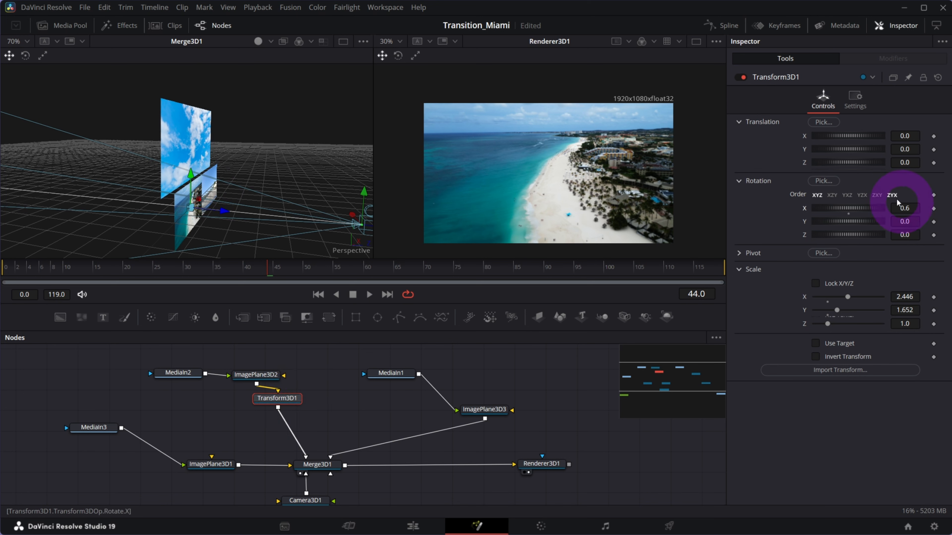
pyautogui.moveTo(806, 210); pyautogui.dragTo(807, 207)
pyautogui.moveTo(291, 405); pyautogui.dragTo(294, 401)
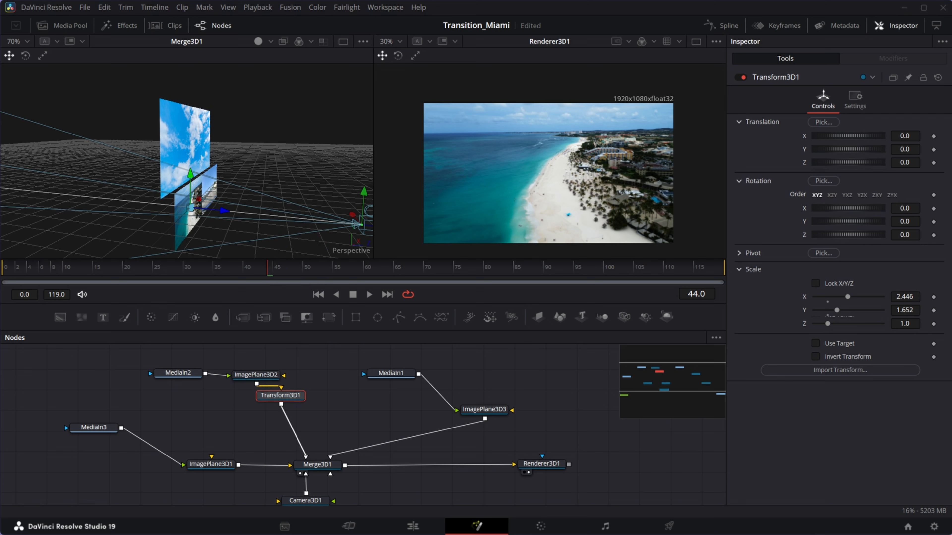
# - Insert a Bender 3D node between Transform3D1 and Merge3D1
pyautogui.hotkey('ctrl', 'space')
pyautogui.write('bende')
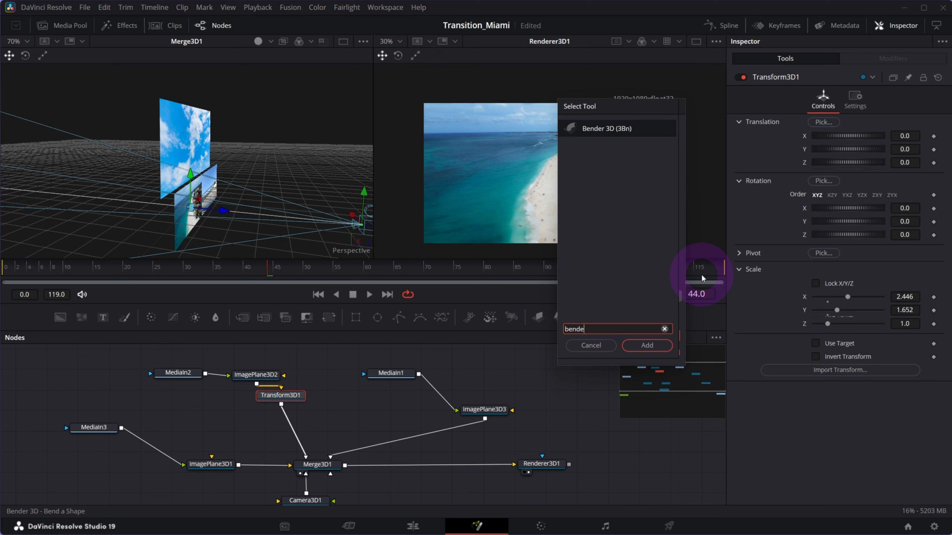
pyautogui.click(586, 127)
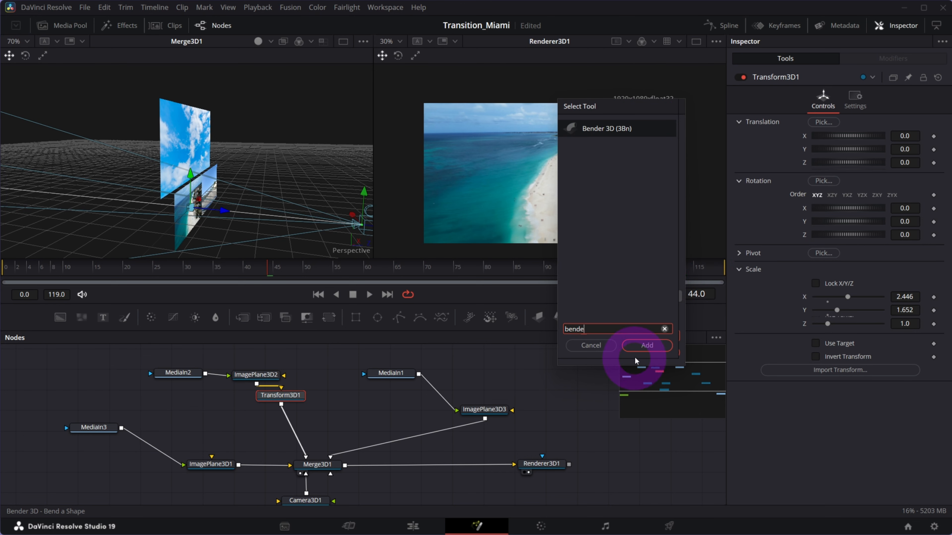
pyautogui.click(644, 345)
# - Curve the sky plane by setting Bender3D1's bend amount to 0.182 and its center to 0.0
pyautogui.moveTo(849, 136); pyautogui.dragTo(852, 137)
pyautogui.doubleClick(803, 137)
pyautogui.click(910, 136)
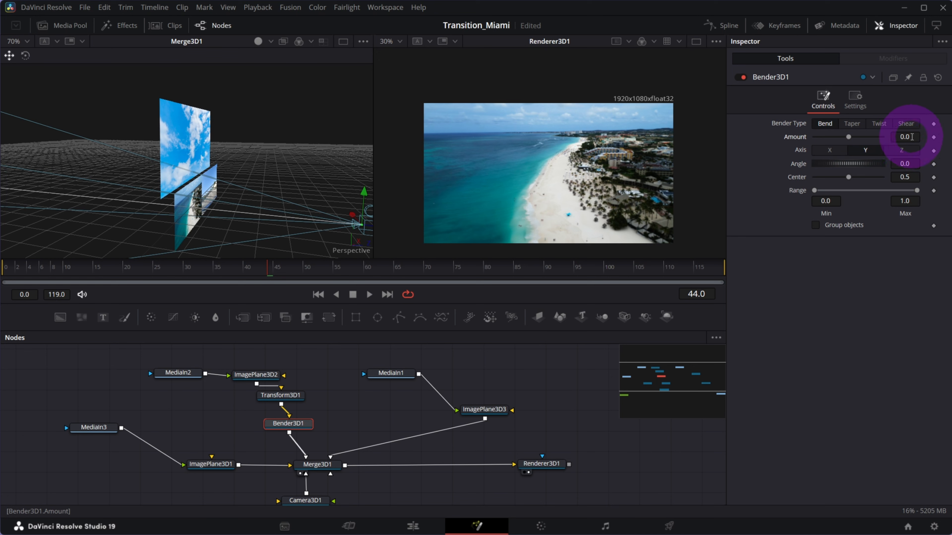
pyautogui.moveTo(907, 137); pyautogui.dragTo(948, 139)
pyautogui.moveTo(351, 210); pyautogui.dragTo(197, 203)
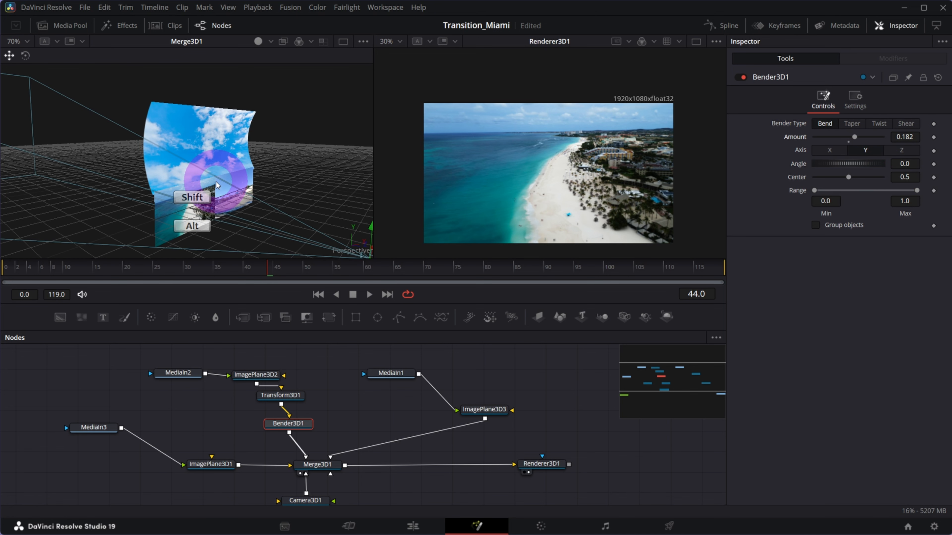
pyautogui.click(894, 199)
pyautogui.moveTo(849, 178); pyautogui.dragTo(809, 198)
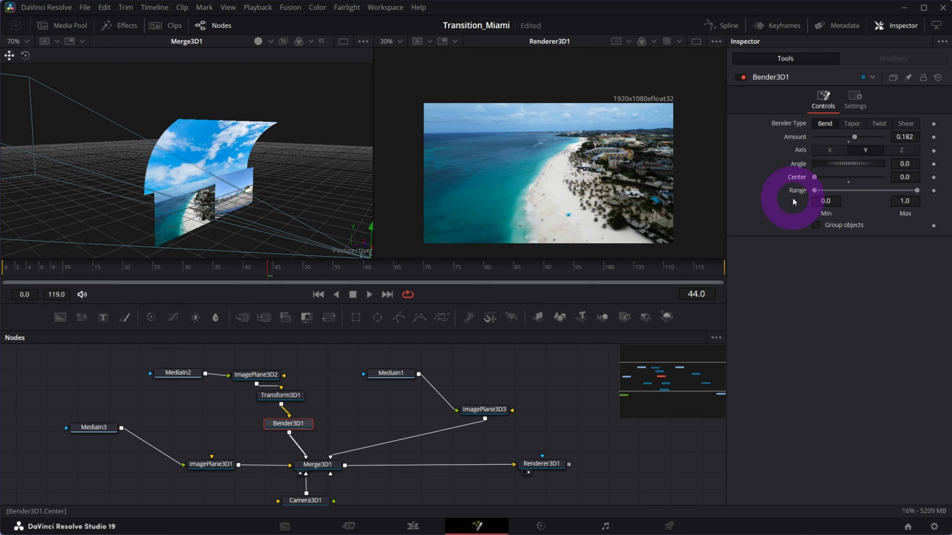
pyautogui.moveTo(260, 206); pyautogui.dragTo(231, 170)
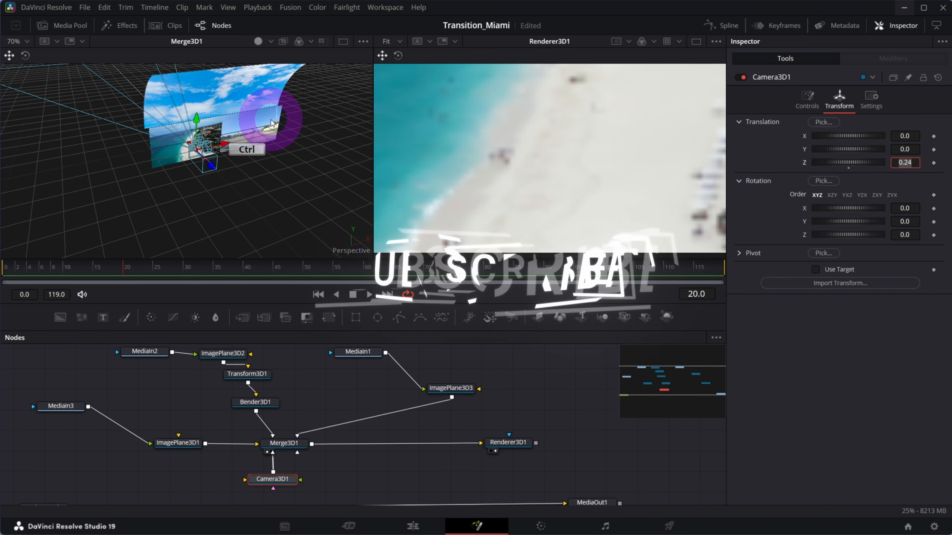
# - Set Camera3D1's Z translation to 1.655 so the beach clip fills the rendered frame
pyautogui.scroll(-2, 271, 120)
pyautogui.moveTo(270, 124); pyautogui.dragTo(270, 125)
pyautogui.write('1.655')
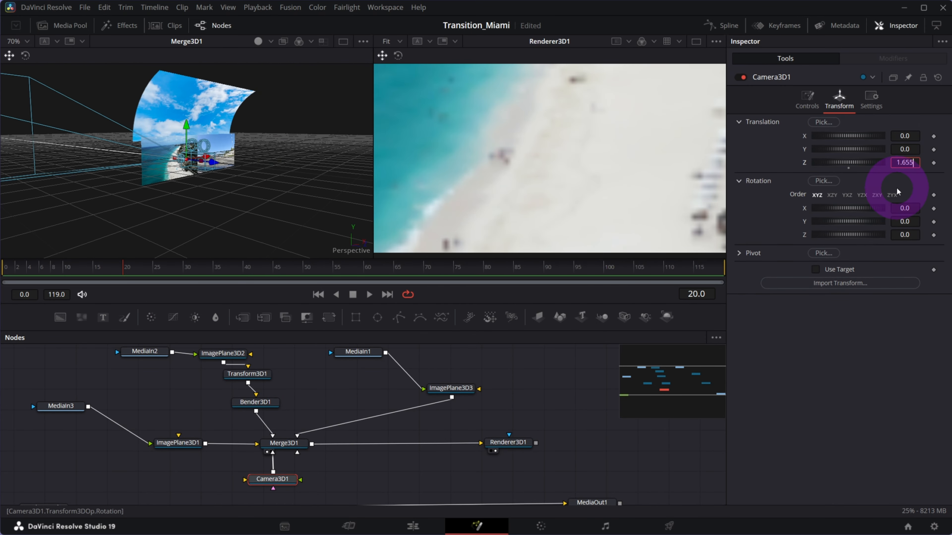
pyautogui.press('Tab')
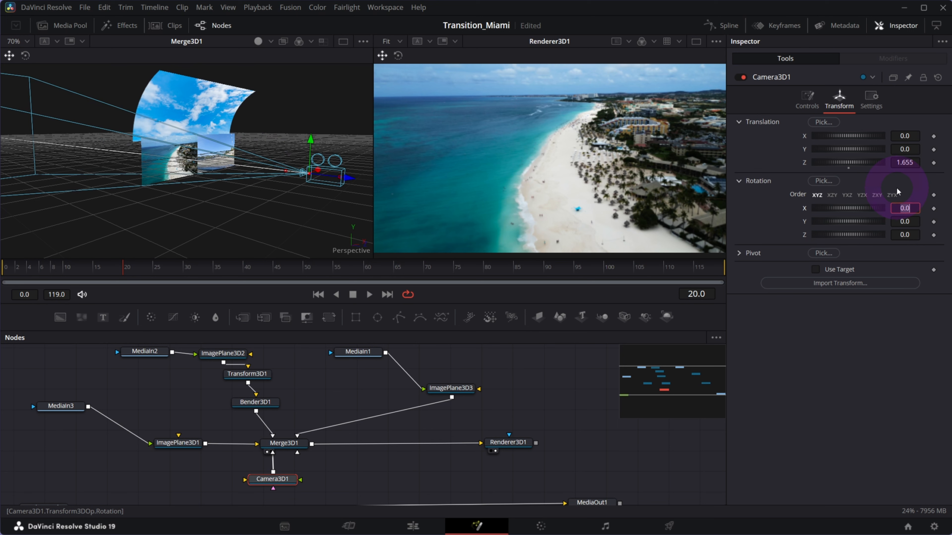
pyautogui.click(583, 194)
# - Add keyframes at frame 20 for Camera3D1's X, Y and Z translation and X, Y and Z rotation
pyautogui.click(117, 267)
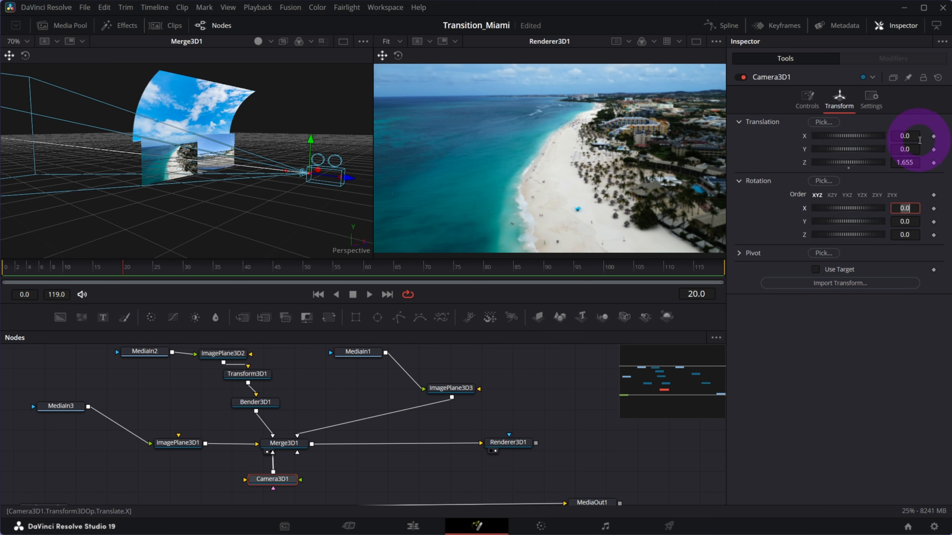
pyautogui.click(933, 137)
pyautogui.click(933, 150)
pyautogui.click(933, 162)
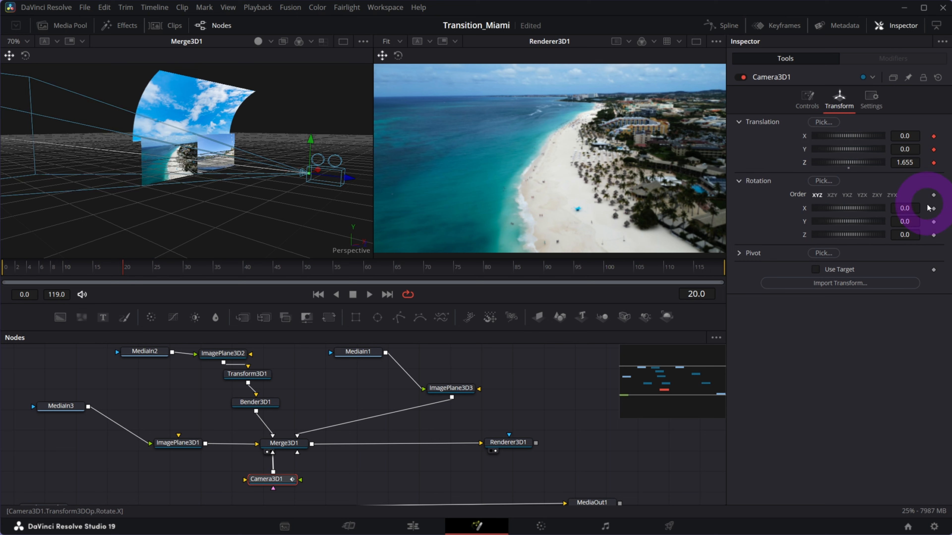
pyautogui.click(934, 209)
pyautogui.click(934, 222)
pyautogui.click(934, 235)
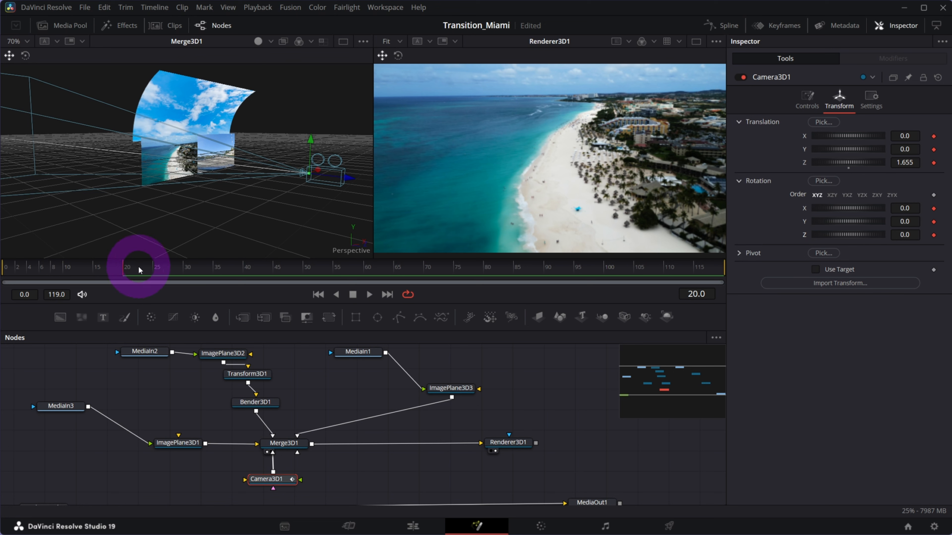
# - At frame 30, move Camera3D1 to Z 1.395 and tilt it up to the sky with an X rotation of 22.9
pyautogui.moveTo(139, 271); pyautogui.dragTo(184, 272)
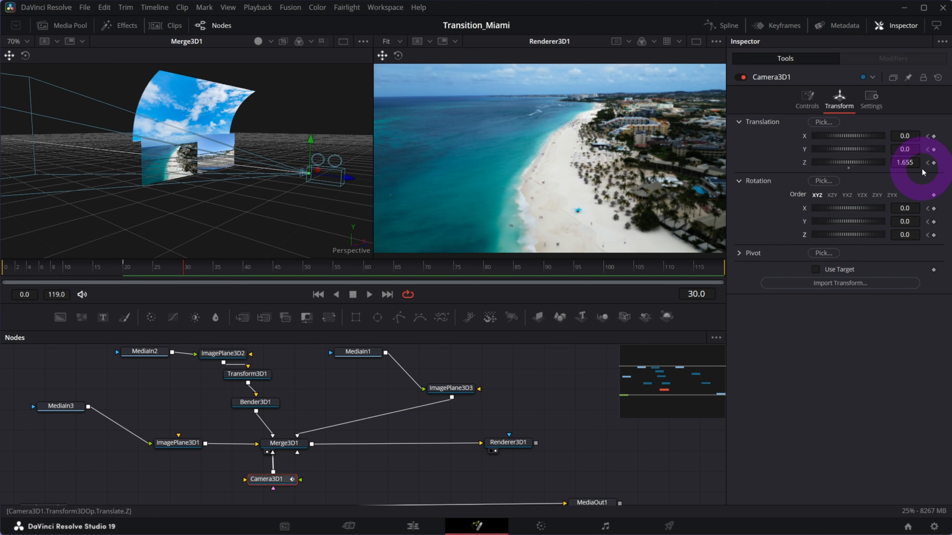
pyautogui.moveTo(910, 162); pyautogui.dragTo(896, 172)
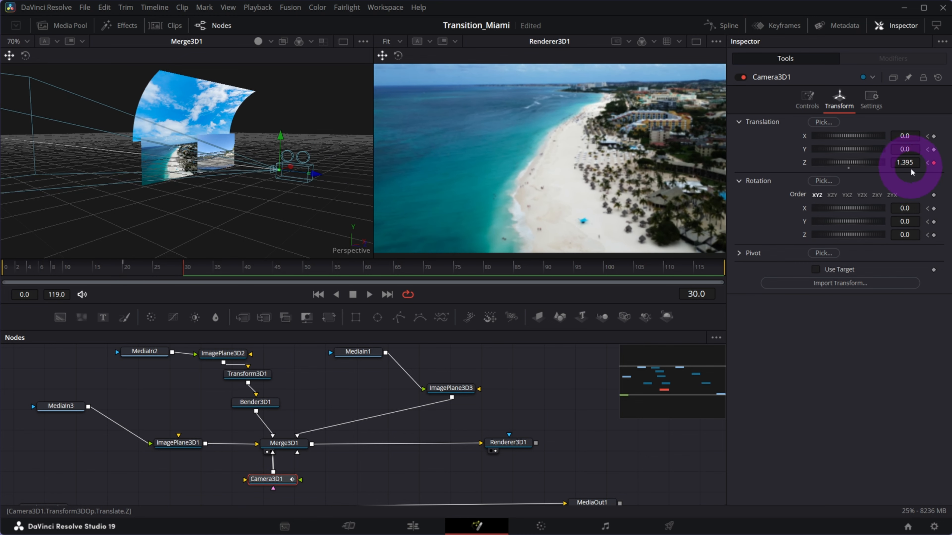
pyautogui.moveTo(904, 208); pyautogui.dragTo(951, 211)
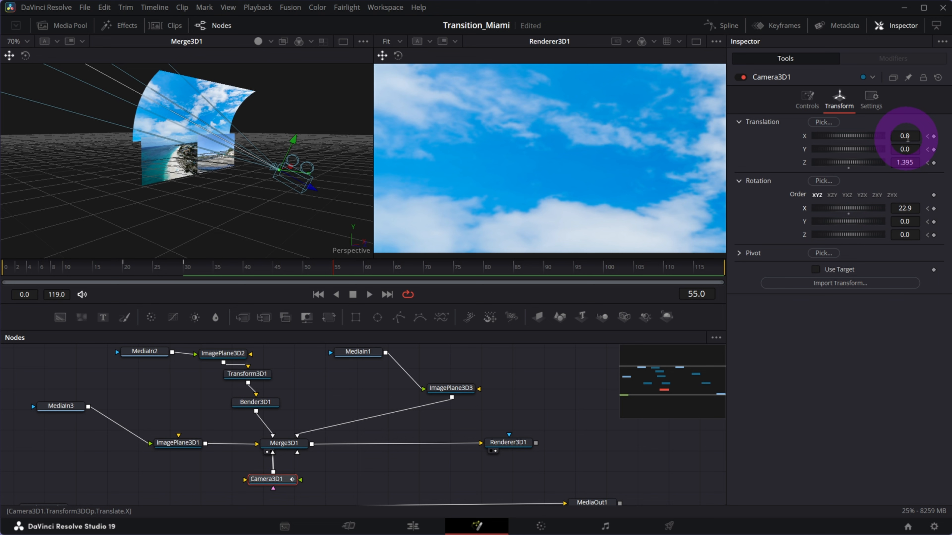
# - Try an X translation of 0.014 for Camera3D1 at frame 55, remove that keyframe, and return to frame 30
pyautogui.moveTo(908, 134); pyautogui.dragTo(915, 132)
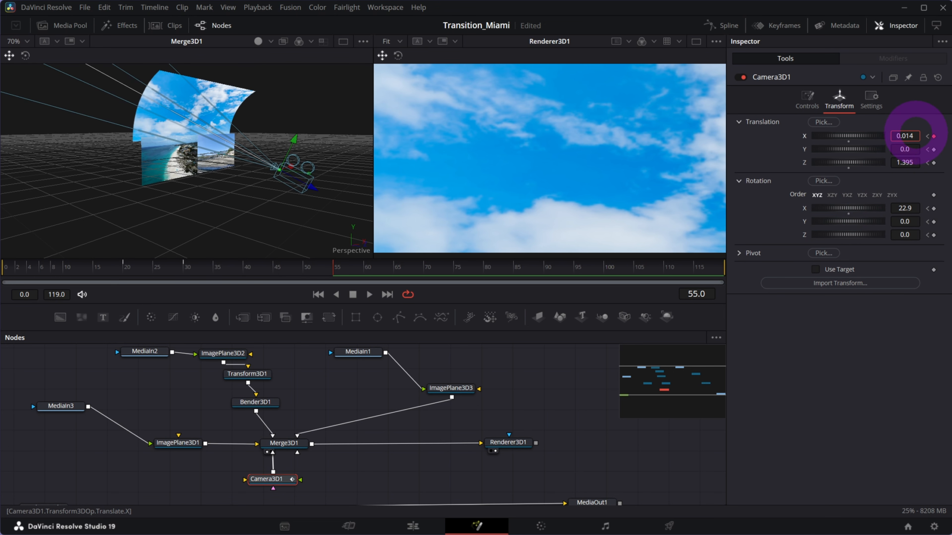
pyautogui.click(933, 138)
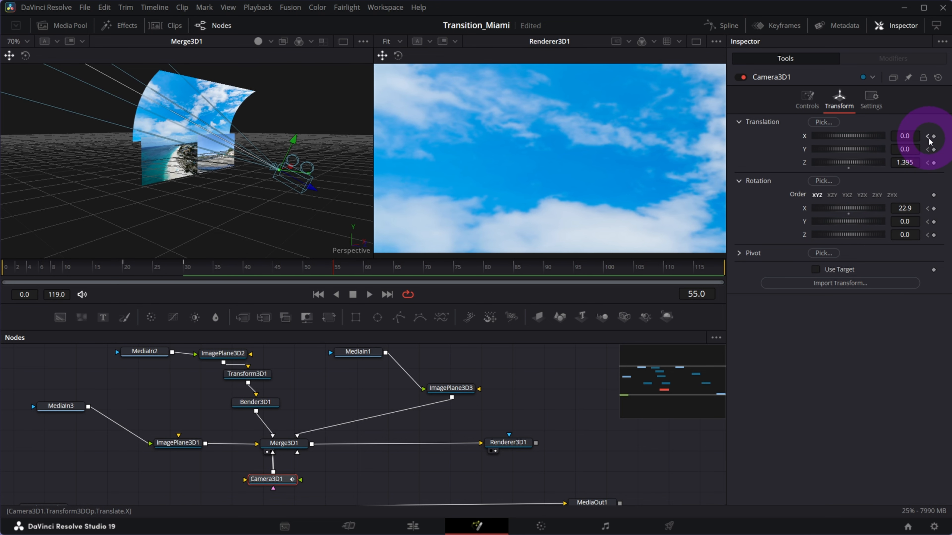
pyautogui.click(185, 271)
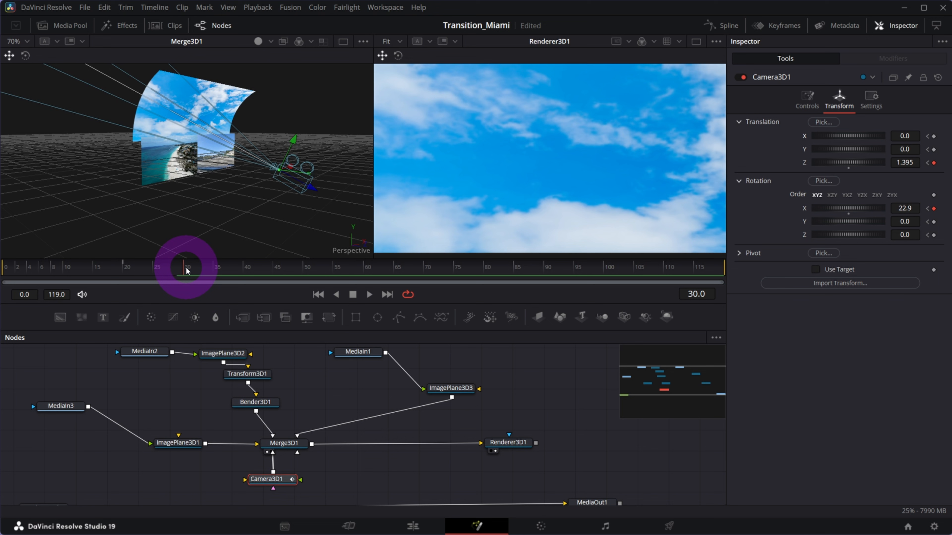
# - Add keyframes at frame 30 for Camera3D1's X and Y translation and its Y and Z rotation
pyautogui.click(933, 137)
pyautogui.click(933, 149)
pyautogui.click(934, 221)
pyautogui.click(934, 235)
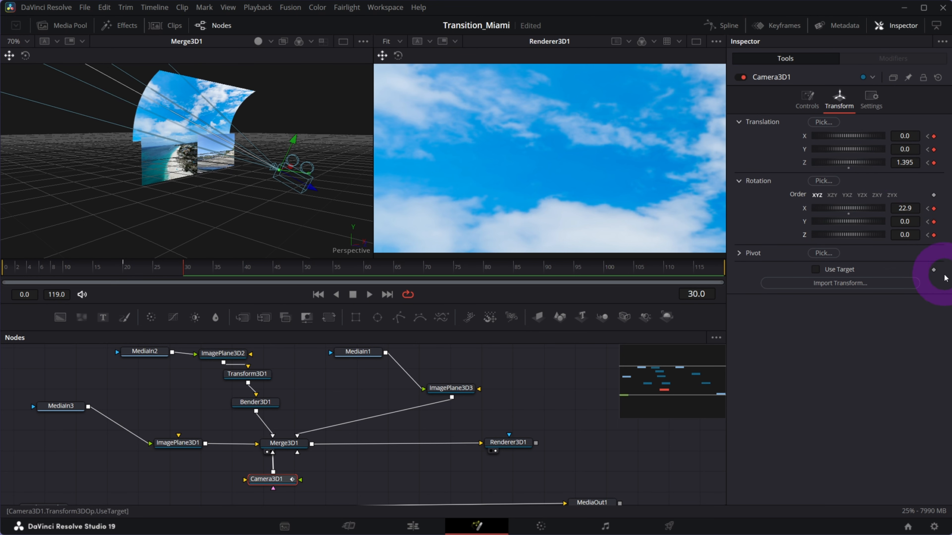
# - At frame 55, set Camera3D1's X translation to 1.0 and keyframe its Y and Z translation and Y and Z rotation
pyautogui.moveTo(191, 271); pyautogui.dragTo(333, 270)
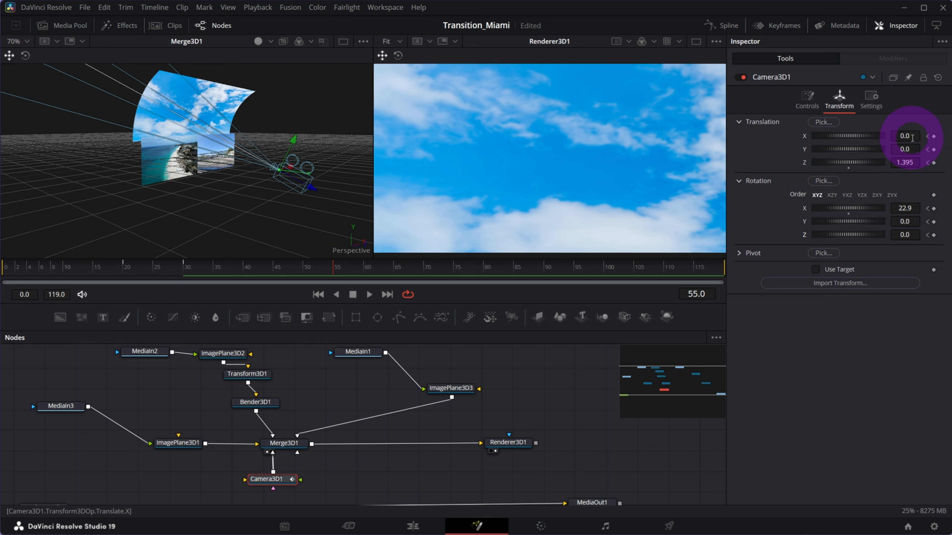
pyautogui.moveTo(912, 138); pyautogui.dragTo(889, 140)
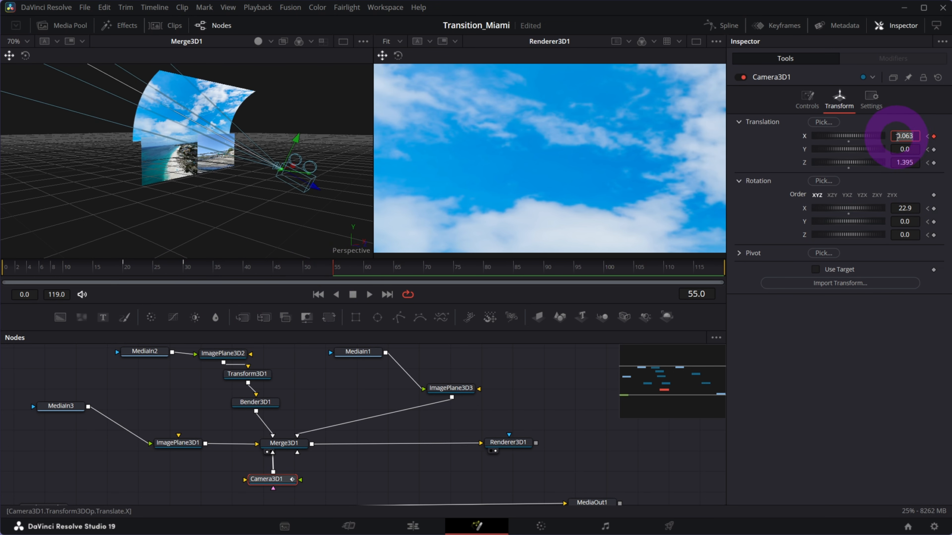
pyautogui.press('Tab')
pyautogui.click(934, 150)
pyautogui.click(934, 163)
pyautogui.click(933, 221)
pyautogui.click(933, 235)
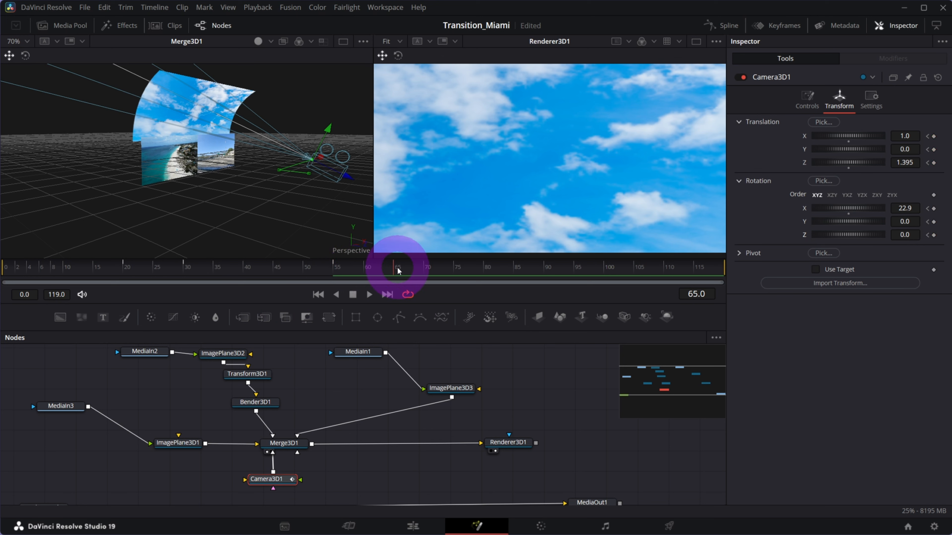
# - At frame 65, reset Camera3D1's X rotation to 0.0 and keyframe all its other translation and rotation channels
pyautogui.moveTo(905, 209); pyautogui.dragTo(911, 208)
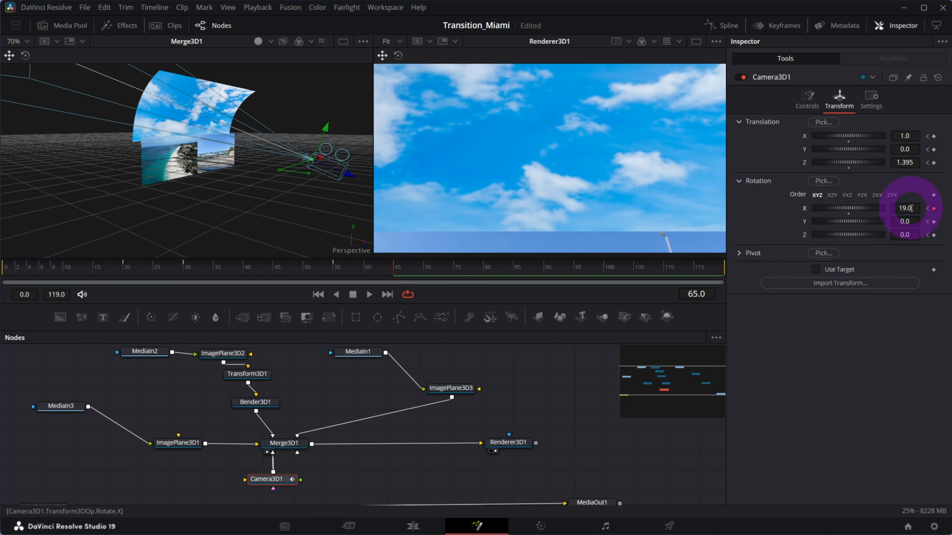
pyautogui.doubleClick(850, 214)
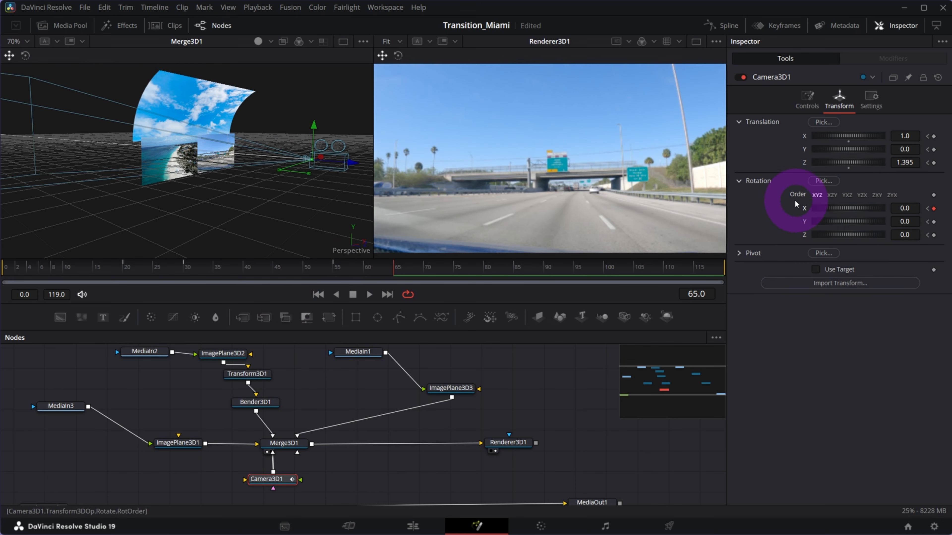
pyautogui.click(934, 136)
pyautogui.click(933, 149)
pyautogui.click(934, 162)
pyautogui.click(933, 221)
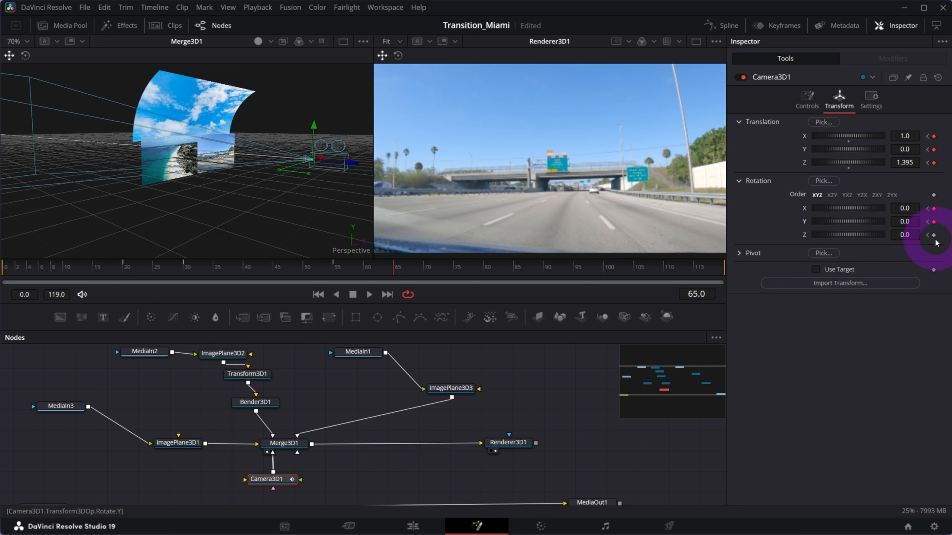
pyautogui.click(933, 235)
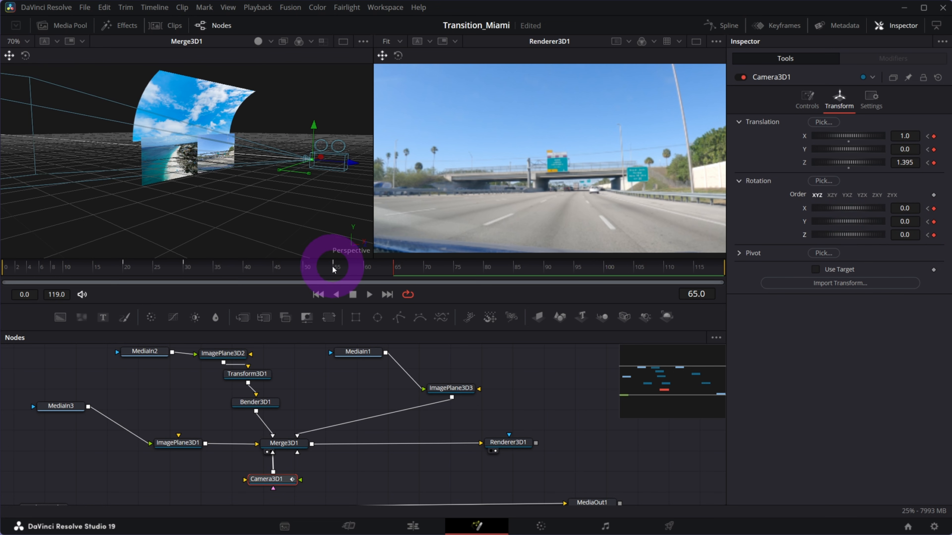
# - At frame 85, set Camera3D1's Z translation to 1.655, and scrub through the camera move to frame 65
pyautogui.click(513, 267)
pyautogui.click(897, 160)
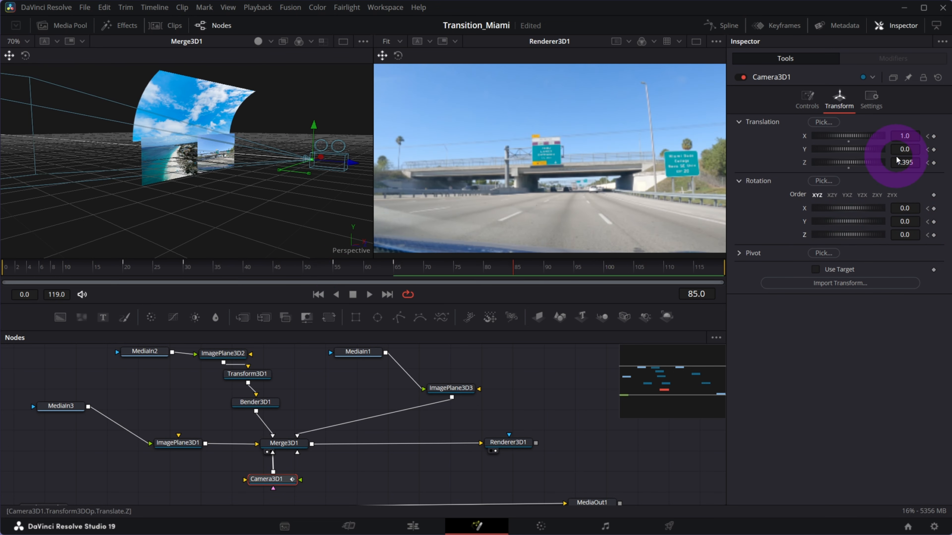
pyautogui.write('1.655')
pyautogui.press('Tab')
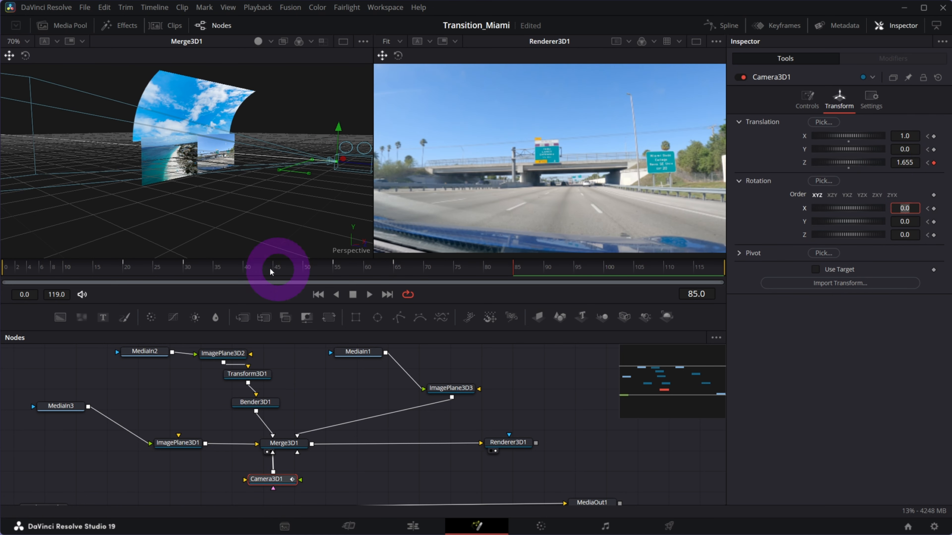
pyautogui.moveTo(140, 274); pyautogui.dragTo(394, 271)
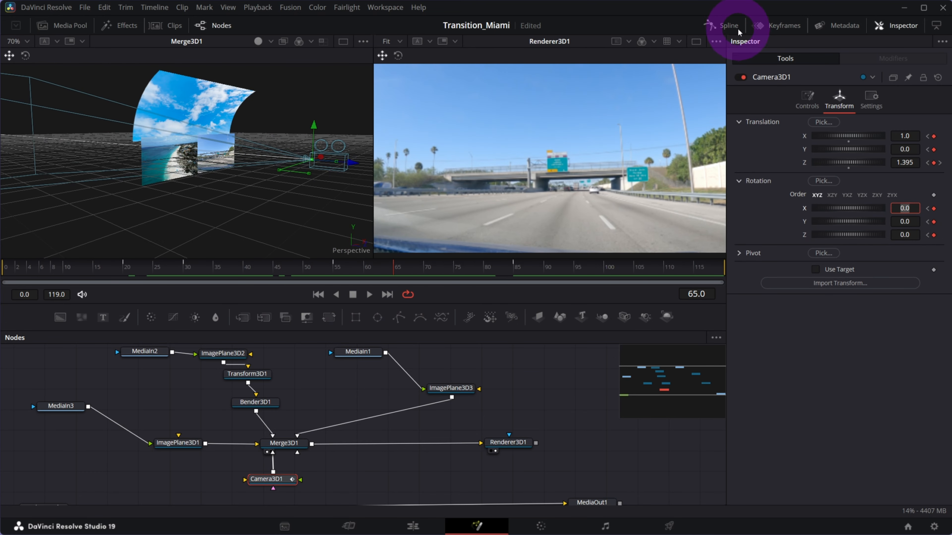
# - Display Camera3D1's X Rotation curve in the Spline editor and fit the whole curve in view
pyautogui.click(728, 25)
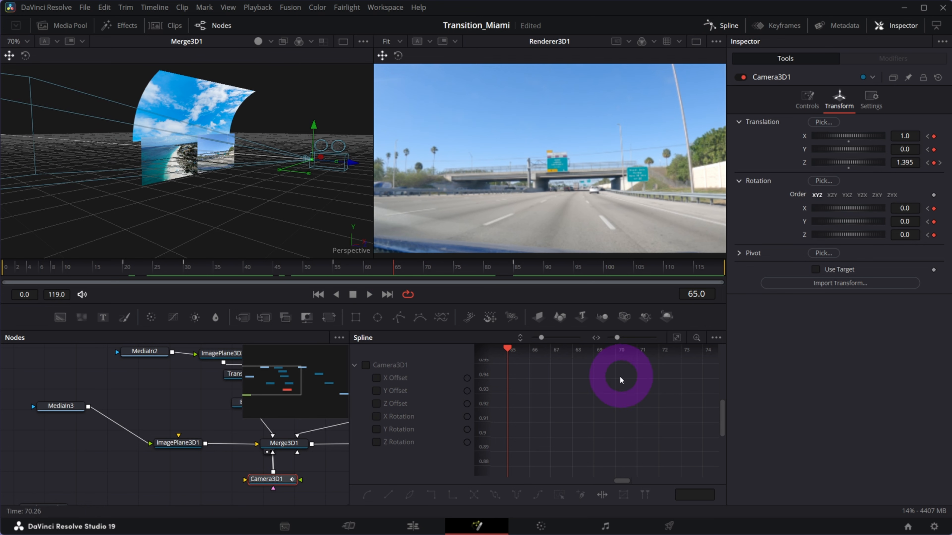
pyautogui.click(377, 416)
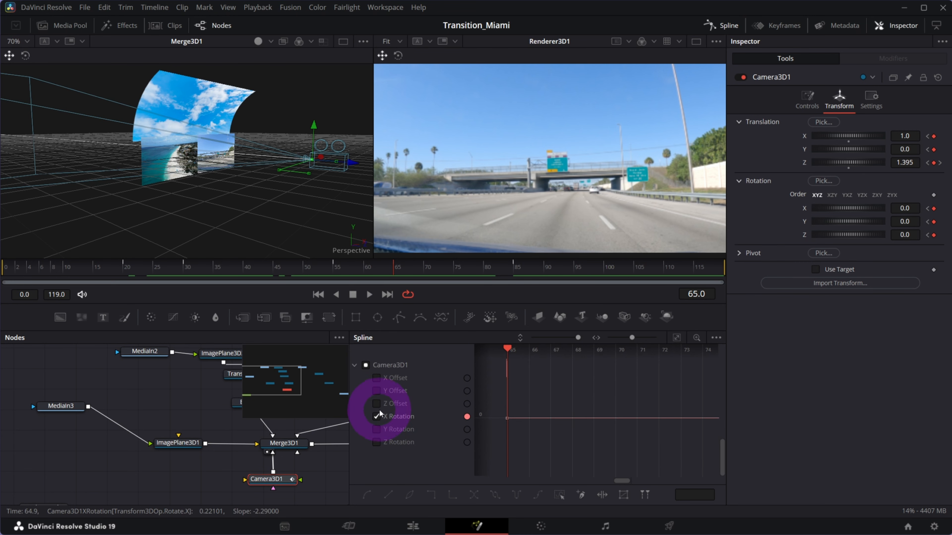
pyautogui.moveTo(382, 264); pyautogui.dragTo(348, 273)
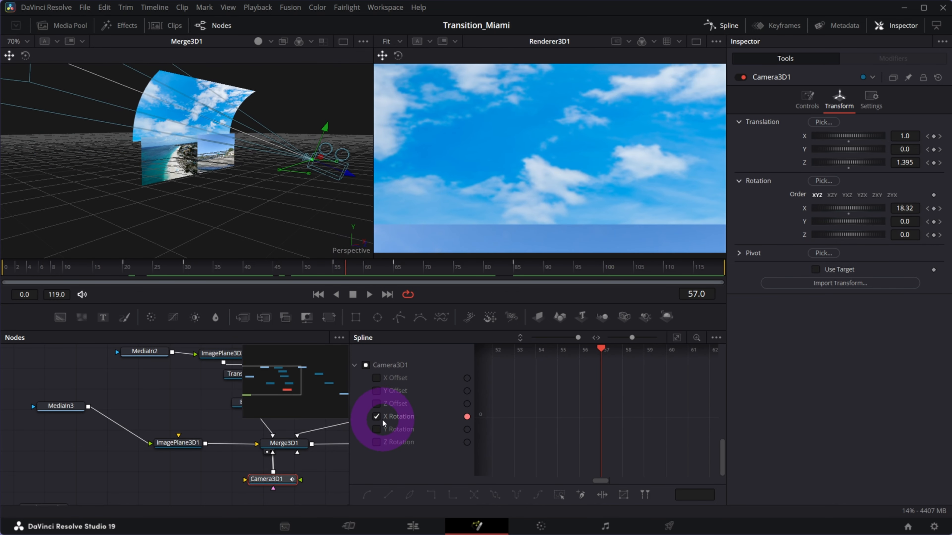
pyautogui.click(674, 339)
pyautogui.click(676, 339)
pyautogui.click(676, 339)
pyautogui.scroll(-2, 625, 439)
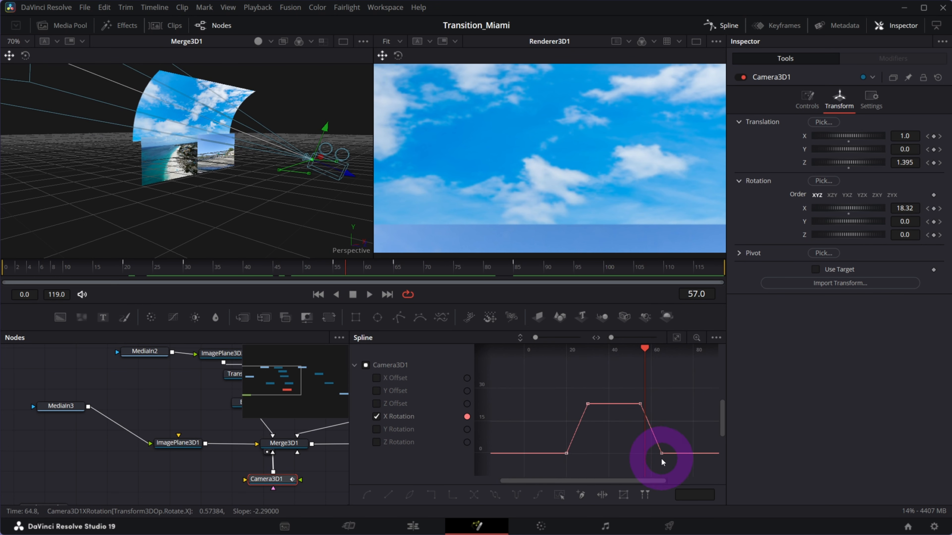
# - Move the last keyframe of the X Rotation curve to about frame 75 and scrub through the camera move
pyautogui.moveTo(669, 466); pyautogui.dragTo(669, 466)
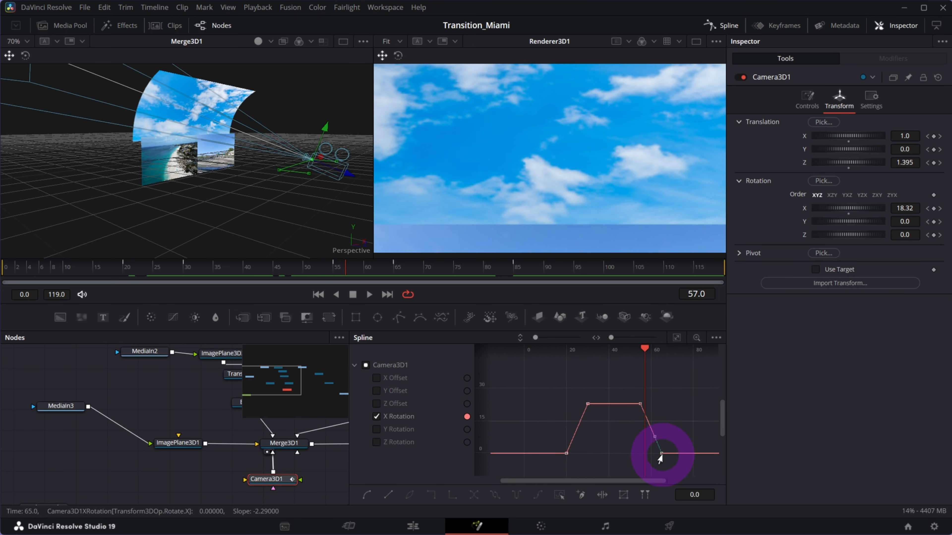
pyautogui.moveTo(665, 460)
pyautogui.mouseDown()
pyautogui.moveTo(649, 464)
pyautogui.moveTo(677, 462)
pyautogui.mouseUp()
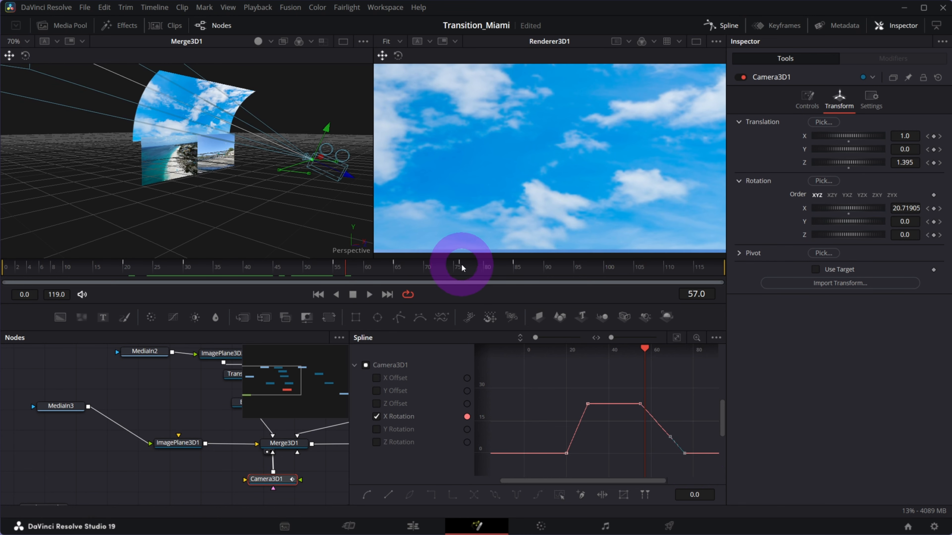
pyautogui.moveTo(459, 265); pyautogui.dragTo(200, 273)
# - Show all of Camera3D1's translation and rotation curves, select all their keyframes and smooth them
pyautogui.click(375, 379)
pyautogui.click(366, 366)
pyautogui.click(366, 366)
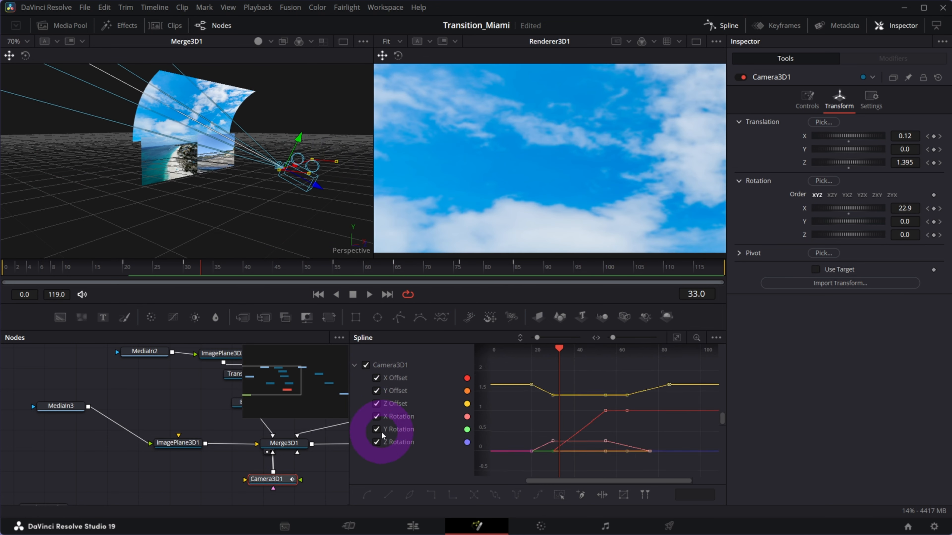
pyautogui.moveTo(510, 367); pyautogui.dragTo(688, 470)
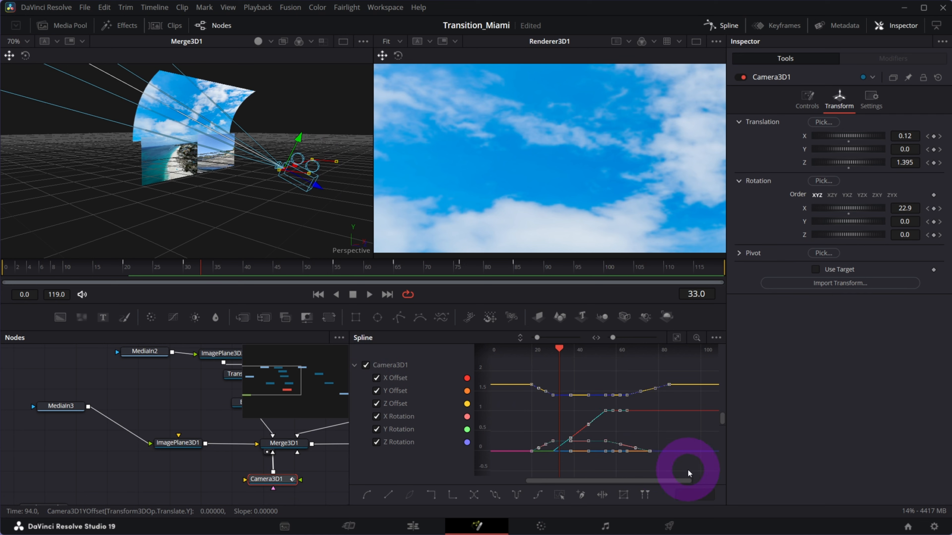
pyautogui.hotkey('shift', 's')
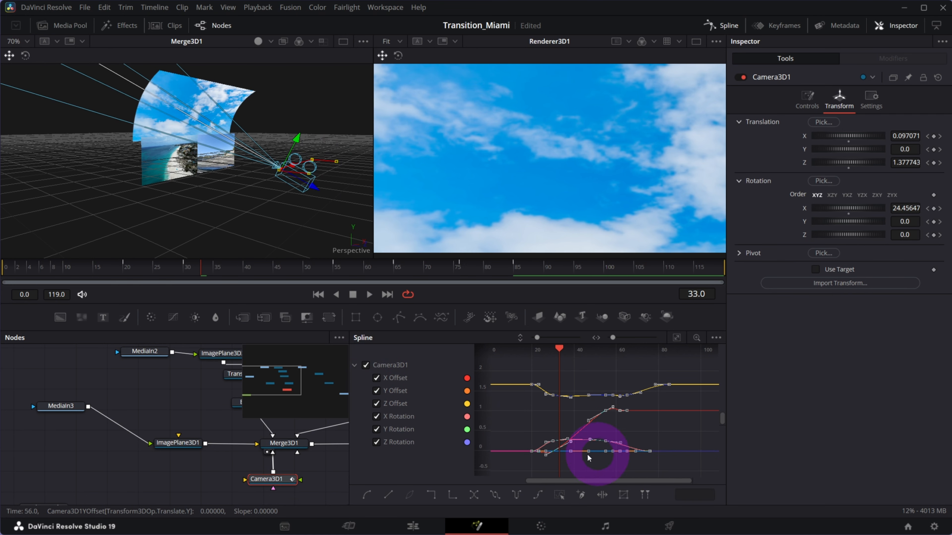
# - Save the project and set Camera3D1's X translation to about 0.0126 at frame 24 to keep the sky plane's edge out of frame
pyautogui.moveTo(371, 264); pyautogui.dragTo(155, 267)
pyautogui.moveTo(170, 264); pyautogui.dragTo(159, 260)
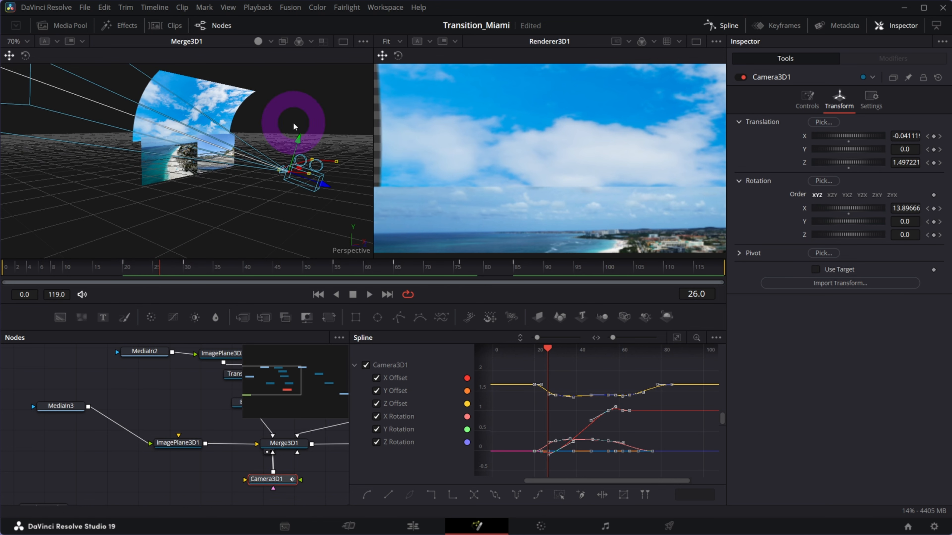
pyautogui.moveTo(154, 259)
pyautogui.mouseDown()
pyautogui.moveTo(143, 265)
pyautogui.moveTo(164, 270)
pyautogui.mouseUp()
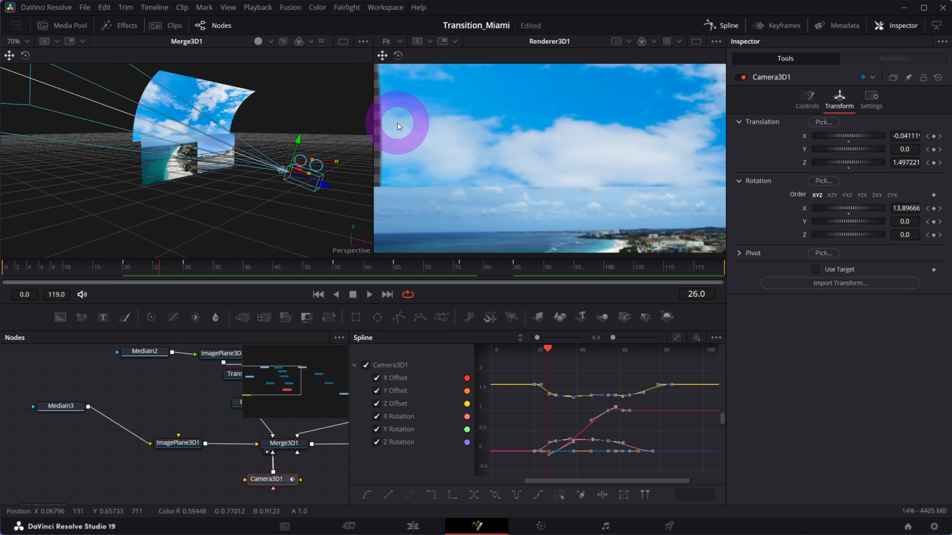
pyautogui.hotkey('ctrl', 's')
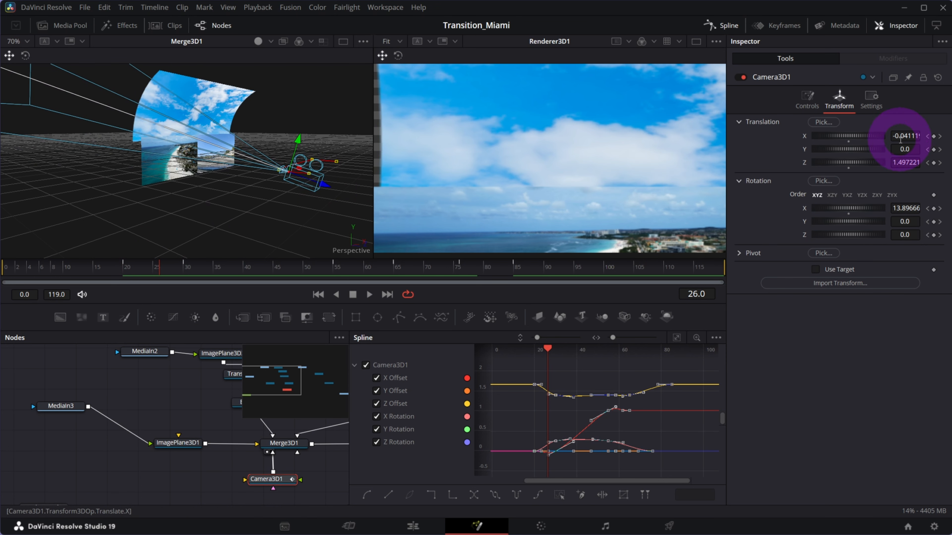
pyautogui.moveTo(126, 266); pyautogui.dragTo(146, 266)
pyautogui.moveTo(910, 135)
pyautogui.mouseDown()
pyautogui.moveTo(934, 132)
pyautogui.moveTo(927, 126)
pyautogui.mouseUp()
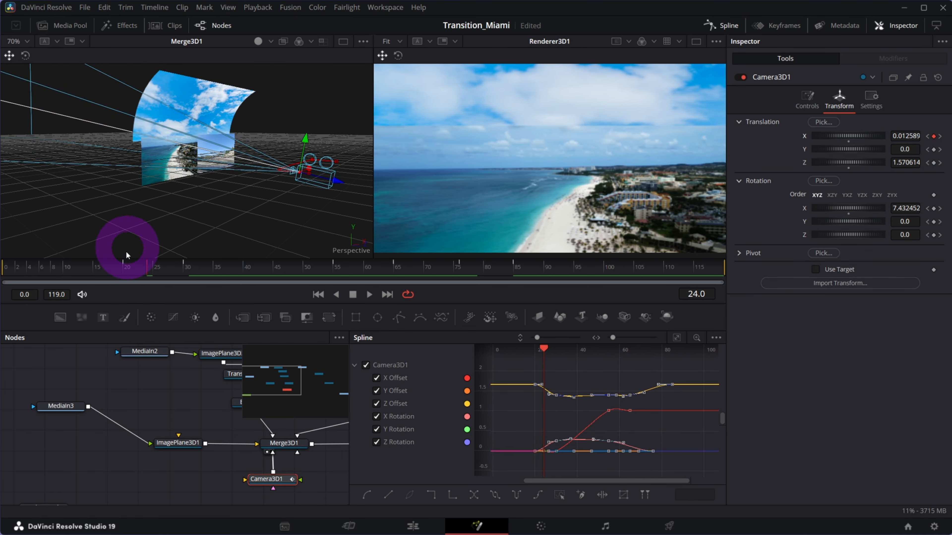
# - Scrub the transition up to frame 65 and close the Spline editor to give the node graph full width
pyautogui.moveTo(153, 267); pyautogui.dragTo(395, 268)
pyautogui.click(764, 84)
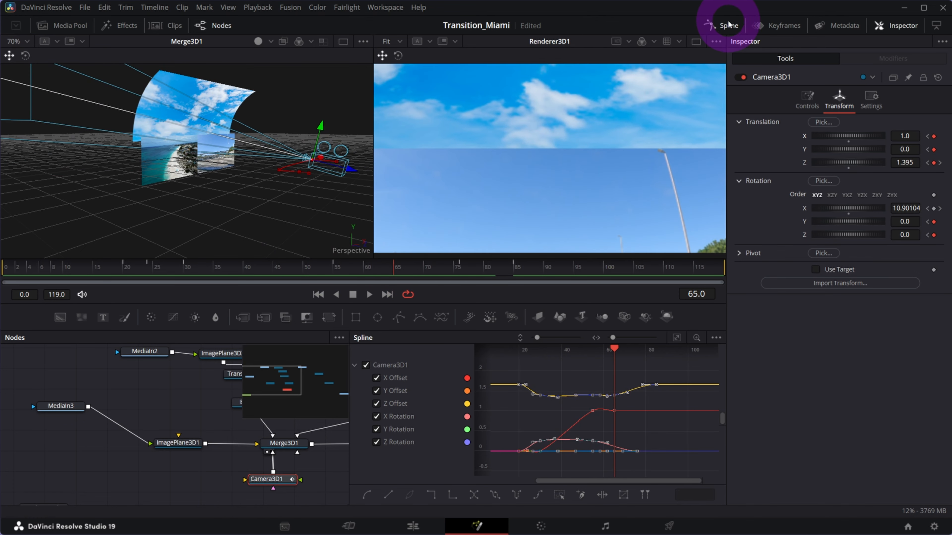
pyautogui.click(735, 23)
pyautogui.click(673, 392)
pyautogui.moveTo(673, 393); pyautogui.dragTo(677, 376)
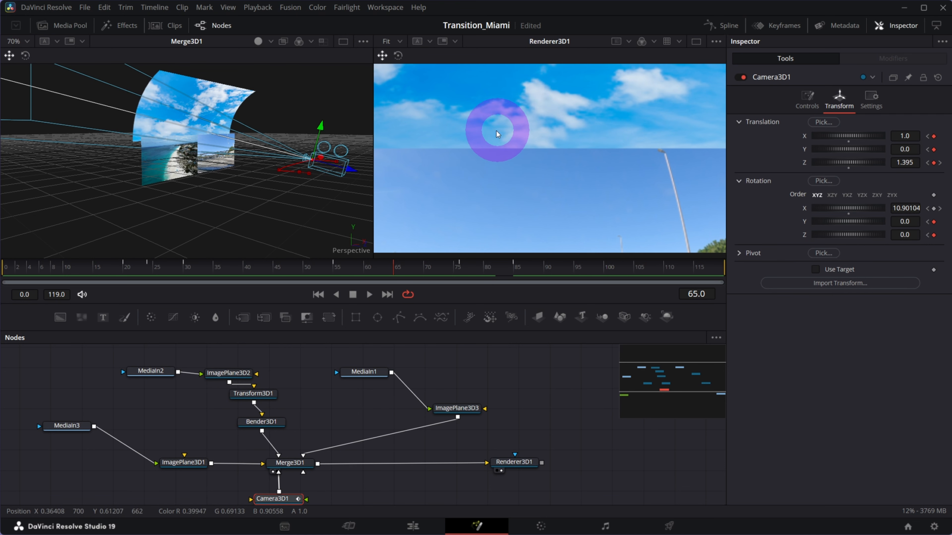
# - View the MediaIn2 sky image in the first viewer and move its node away from ImagePlane3D2 to make room
pyautogui.click(146, 376)
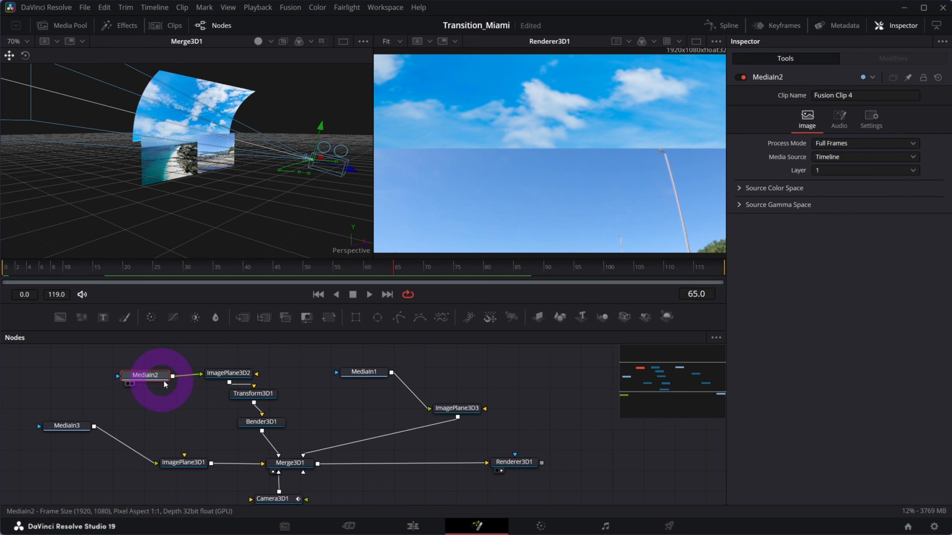
pyautogui.press('1')
pyautogui.moveTo(148, 376); pyautogui.dragTo(63, 378)
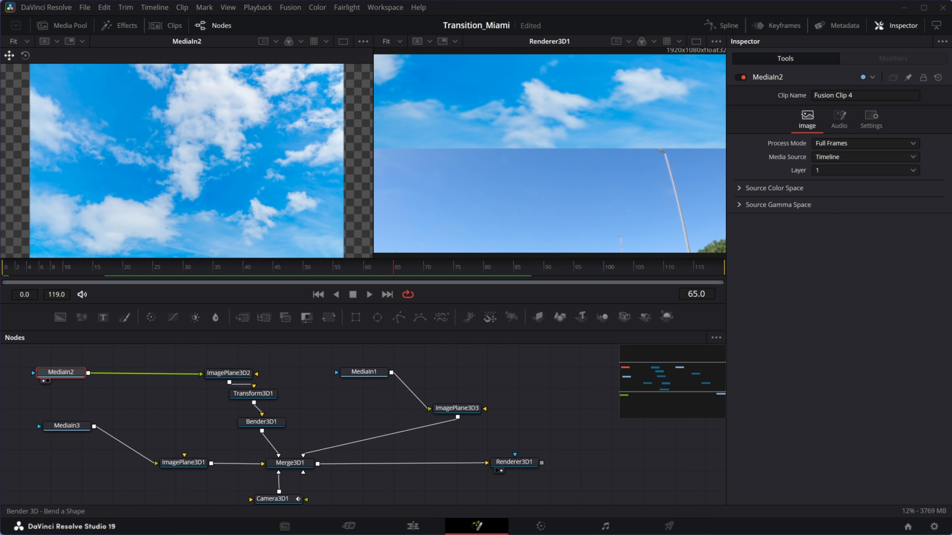
# - Insert a Color Corrector between MediaIn2 and ImagePlane3D2 and show its color correction settings
pyautogui.hotkey('shift', 'space')
pyautogui.write('color')
pyautogui.click(452, 167)
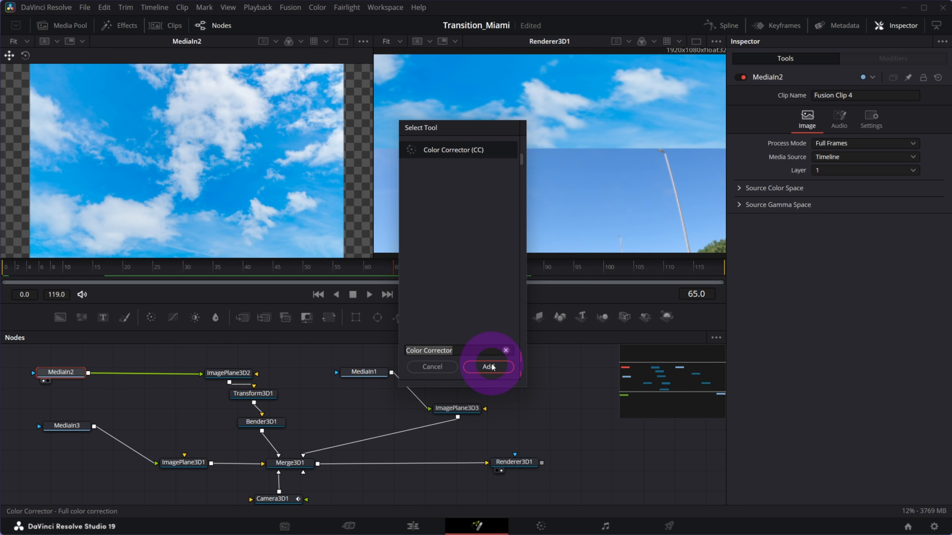
pyautogui.click(489, 366)
pyautogui.click(855, 101)
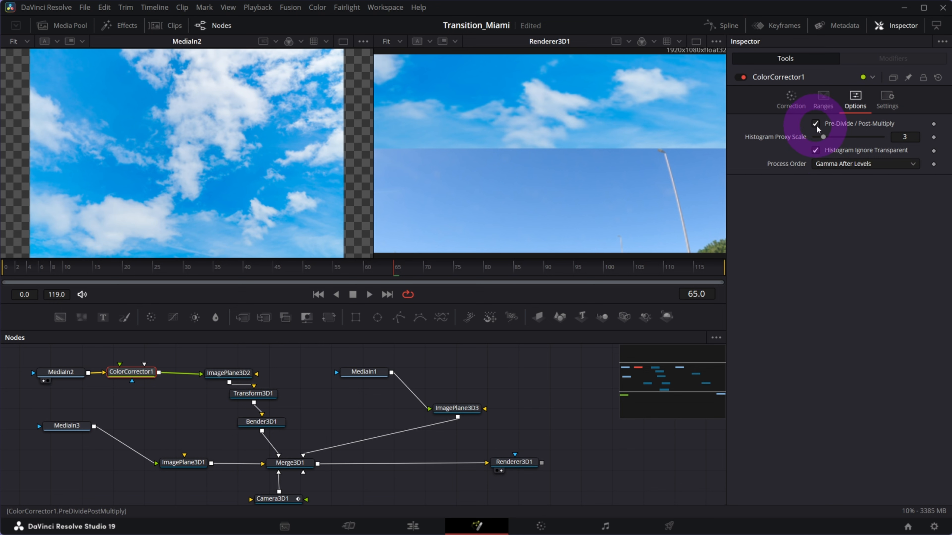
pyautogui.click(791, 99)
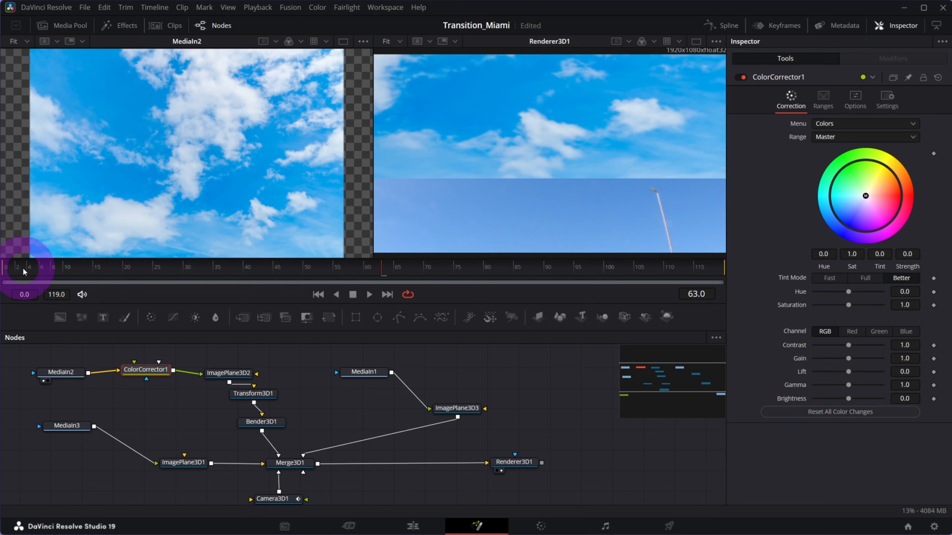
# - Compare the sky's color with the beach and road clips across the rendered transition, ending at frame 51
pyautogui.moveTo(16, 271); pyautogui.dragTo(141, 270)
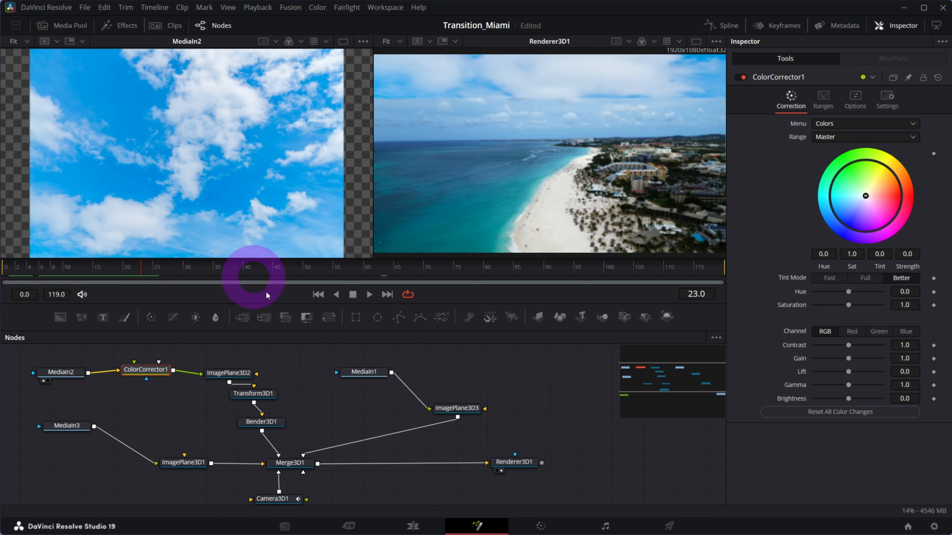
pyautogui.click(498, 465)
pyautogui.moveTo(510, 465); pyautogui.dragTo(516, 463)
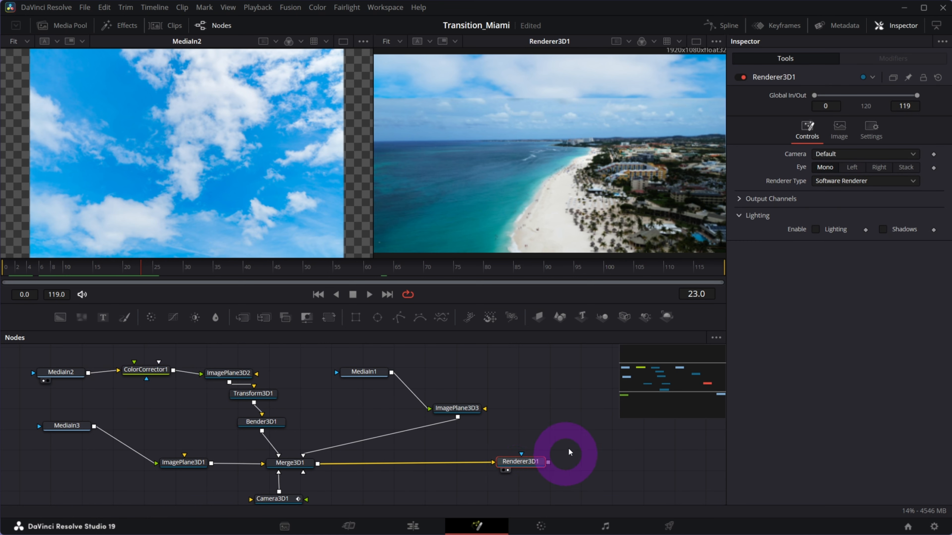
pyautogui.moveTo(304, 271); pyautogui.dragTo(383, 279)
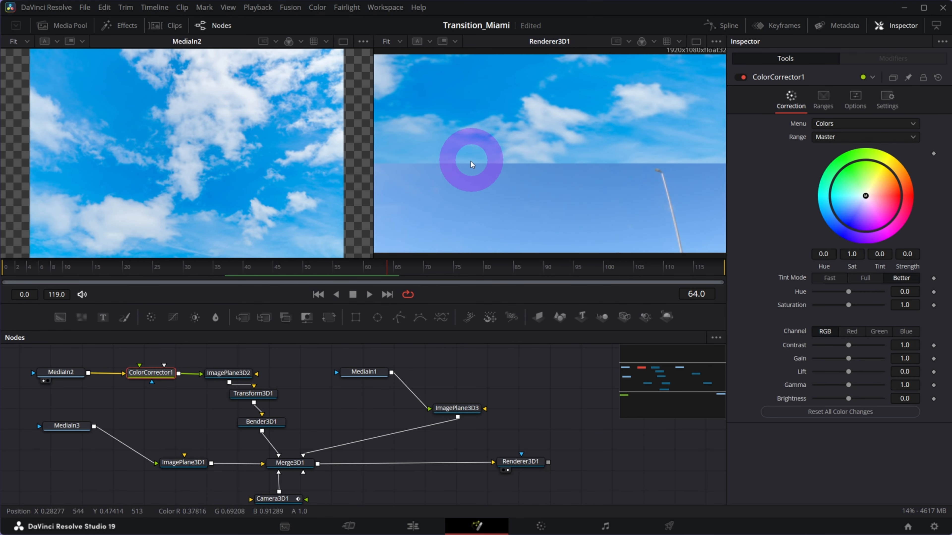
pyautogui.moveTo(352, 272); pyautogui.dragTo(309, 268)
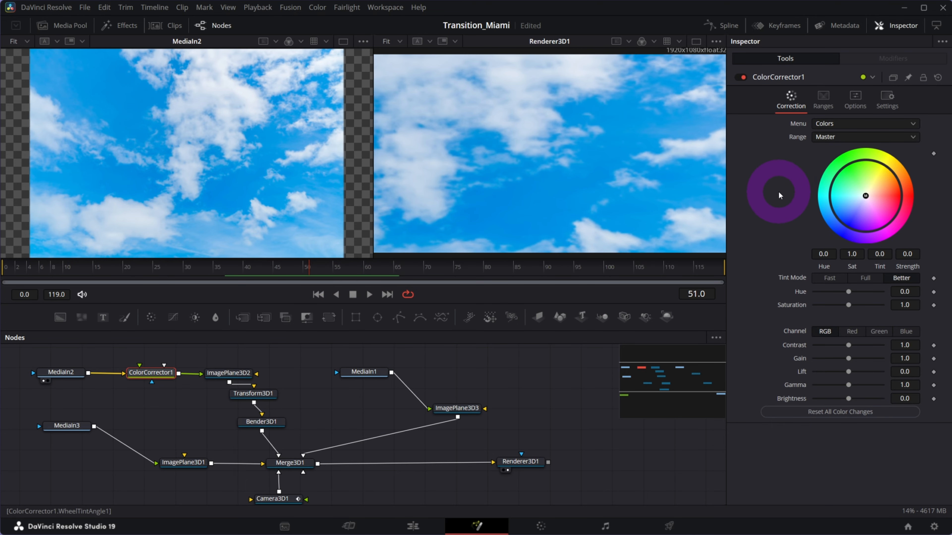
# - Keyframe all of ColorCorrector1's color, hue, saturation, contrast, gain, lift, gamma and brightness settings at frame 51
pyautogui.rightClick(779, 195)
pyautogui.click(794, 210)
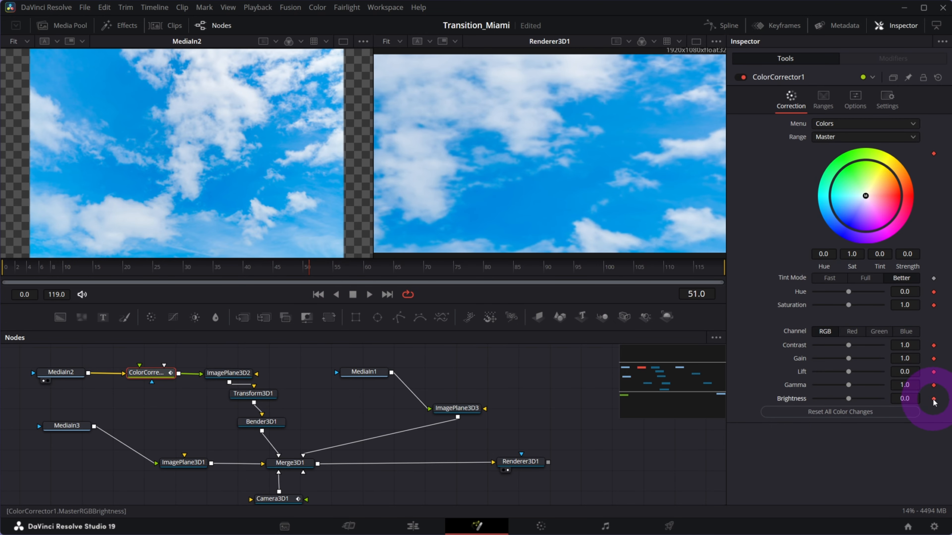
# - At frame 62, match the sky to the road clip with hue 0.024, saturation 0.84 and contrast 0.84 in ColorCorrector1
pyautogui.moveTo(367, 267); pyautogui.dragTo(378, 273)
pyautogui.click(502, 170)
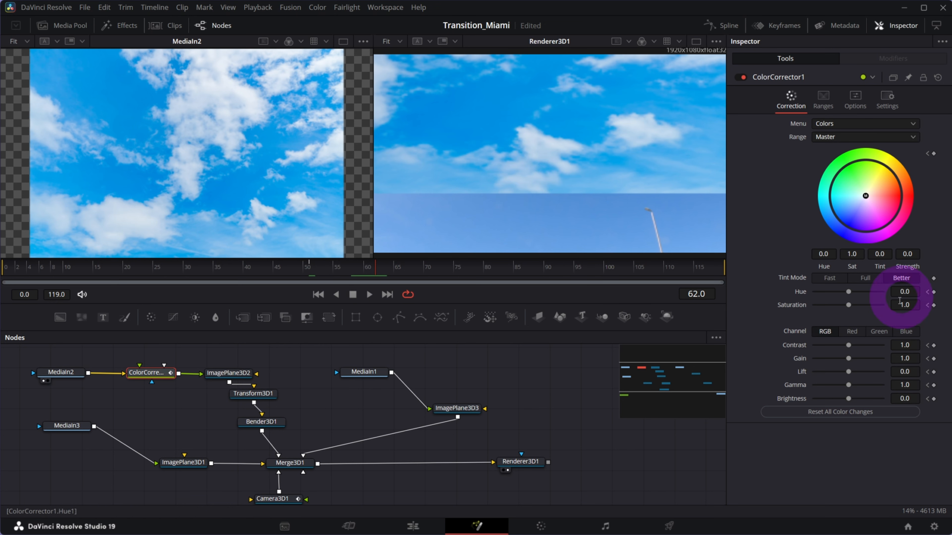
pyautogui.moveTo(849, 295); pyautogui.dragTo(847, 297)
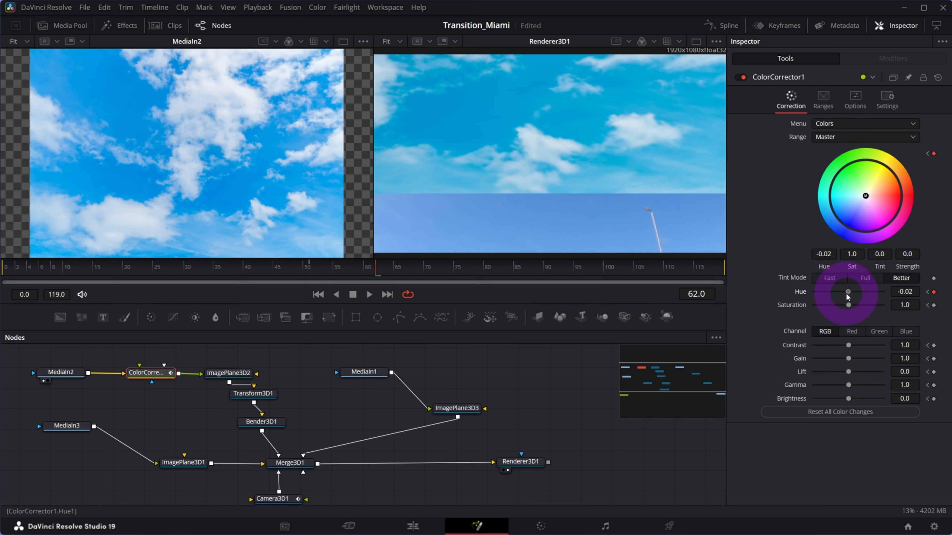
pyautogui.moveTo(849, 345); pyautogui.dragTo(843, 350)
pyautogui.click(848, 400)
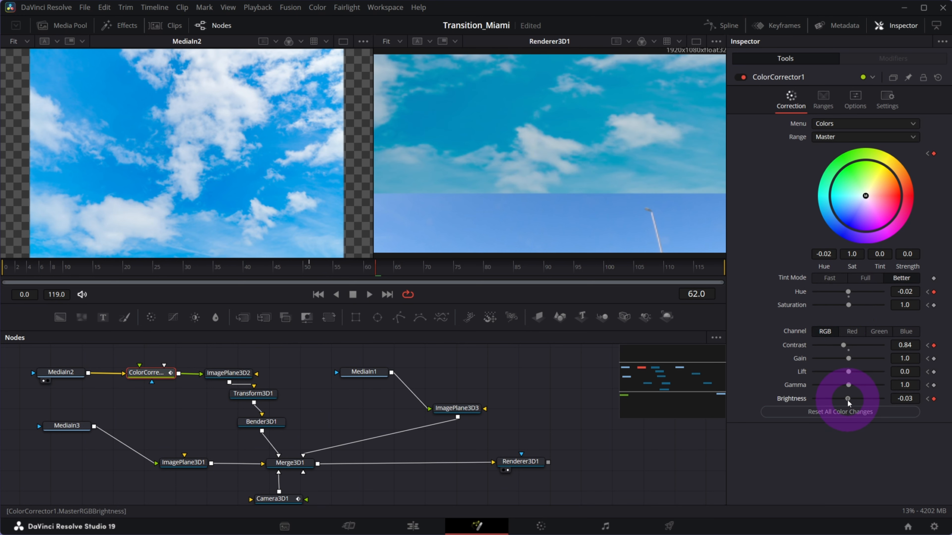
pyautogui.doubleClick(848, 293)
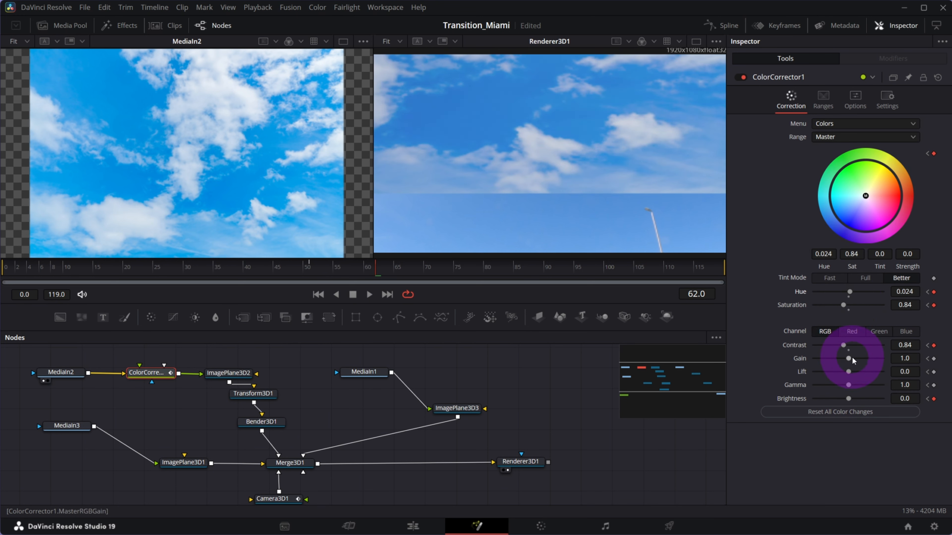
# - Compare the sky with and without the color correction and scrub through the transition to frame 64
pyautogui.click(743, 77)
pyautogui.click(743, 78)
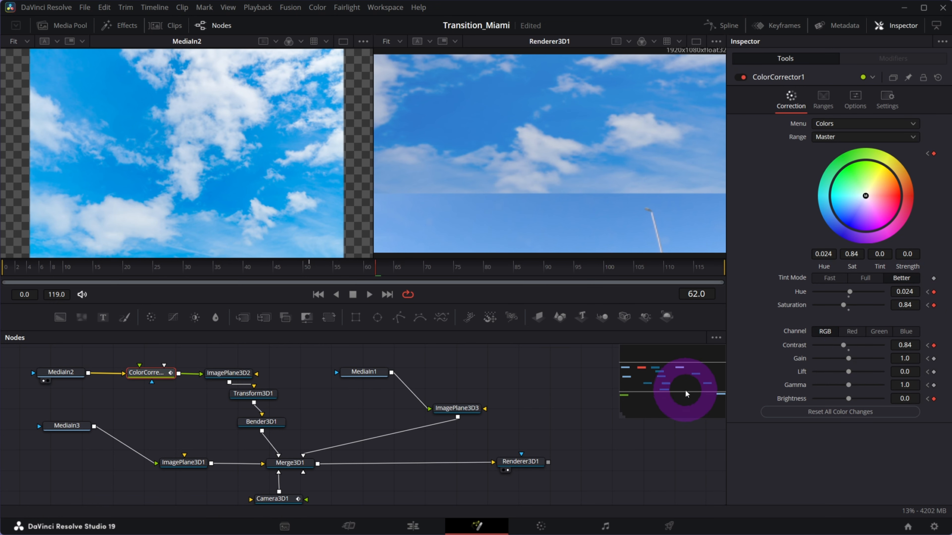
pyautogui.moveTo(292, 267); pyautogui.dragTo(388, 267)
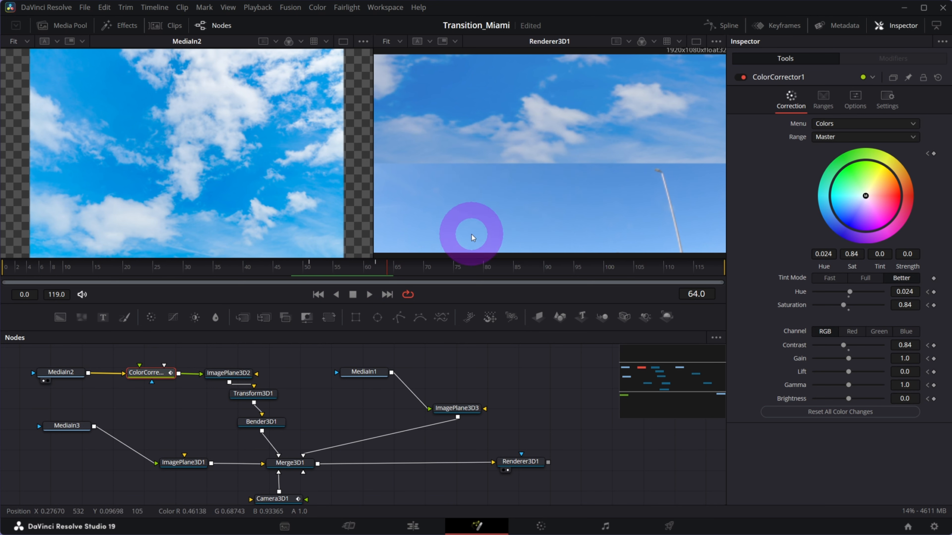
# - Try motion blur with quality 10 on Renderer3D1 and switch it off again
pyautogui.moveTo(620, 414); pyautogui.dragTo(672, 382)
pyautogui.click(554, 449)
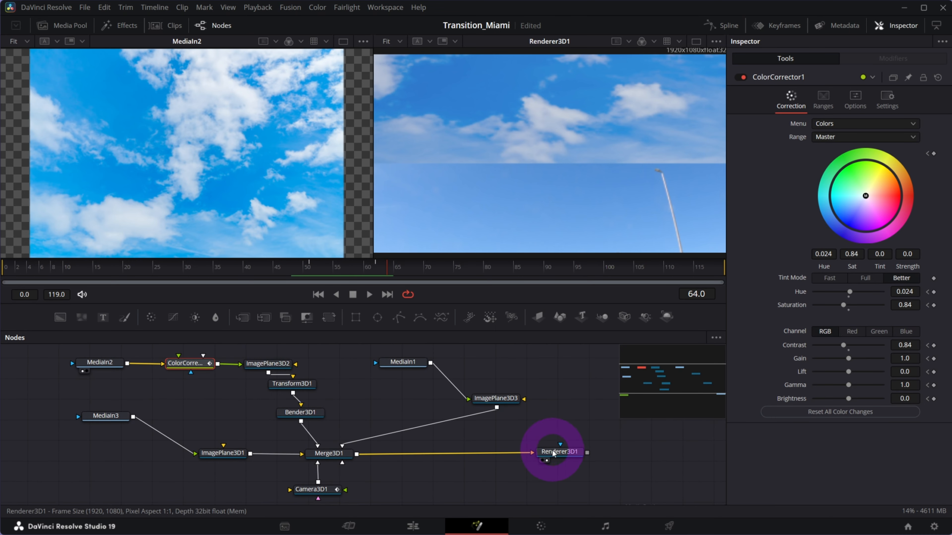
pyautogui.moveTo(554, 449); pyautogui.dragTo(556, 469)
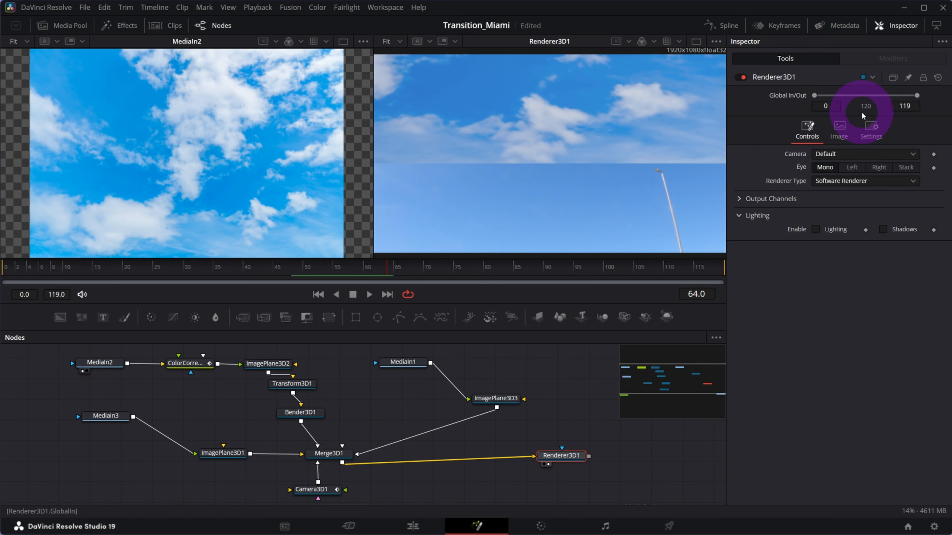
pyautogui.click(871, 129)
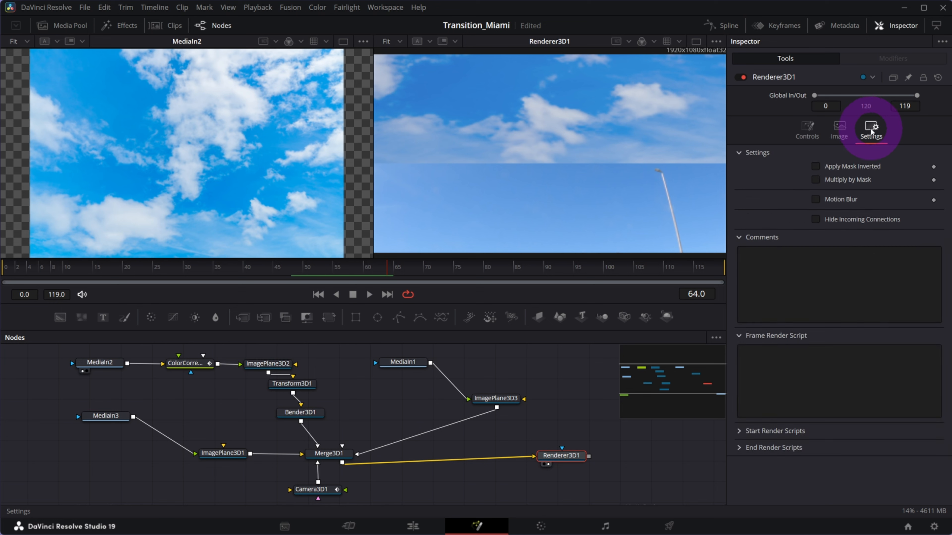
pyautogui.click(816, 199)
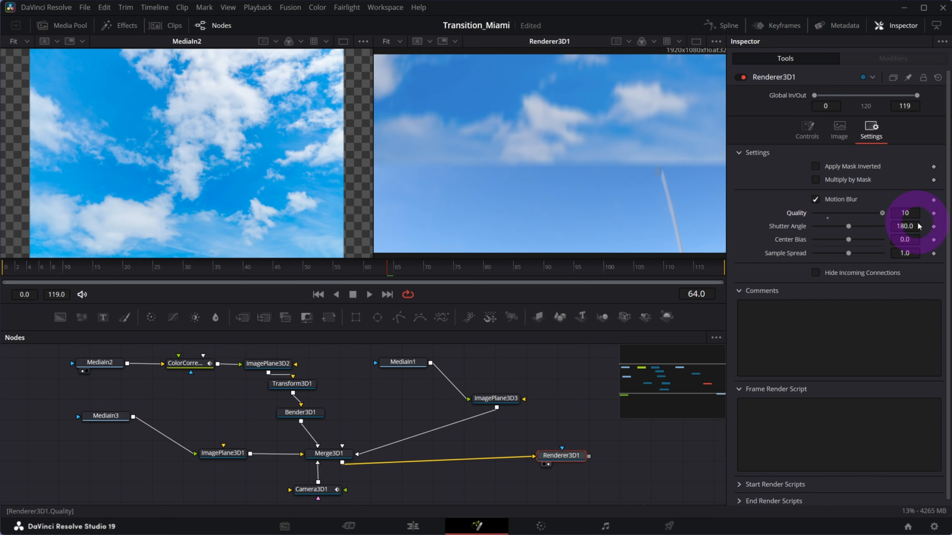
pyautogui.click(816, 200)
pyautogui.click(800, 284)
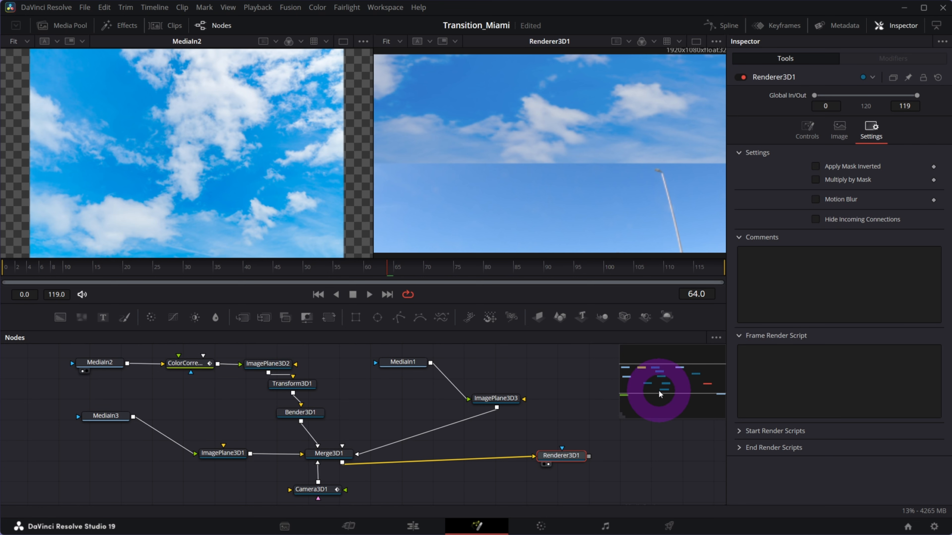
# - Add a Fast Noise node in the free area above Renderer3D1 and show it in the first viewer
pyautogui.moveTo(668, 393); pyautogui.dragTo(622, 426)
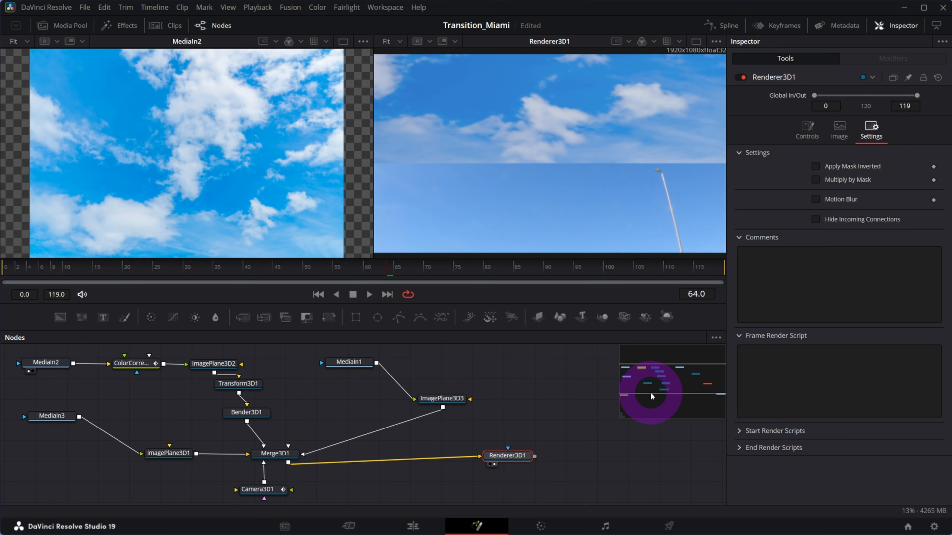
pyautogui.moveTo(651, 398); pyautogui.dragTo(445, 423)
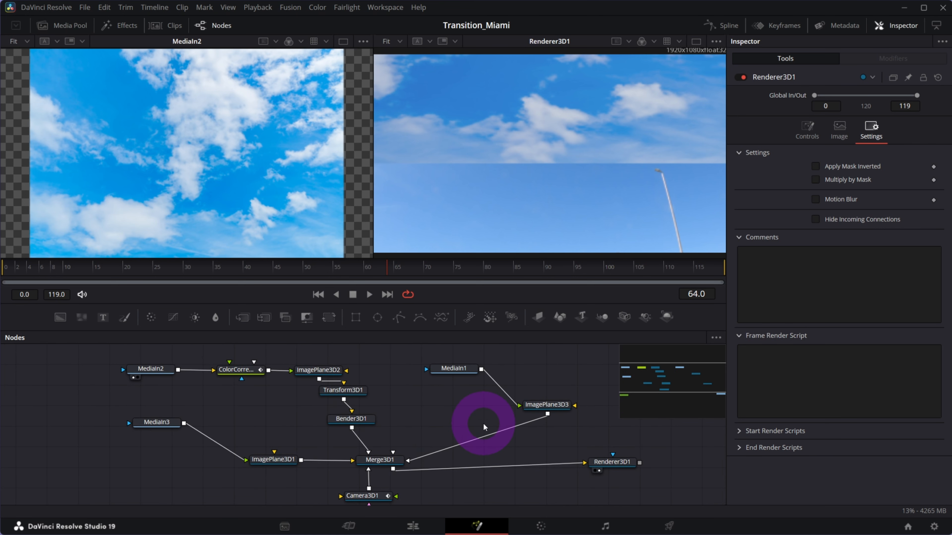
pyautogui.moveTo(686, 373); pyautogui.dragTo(693, 378)
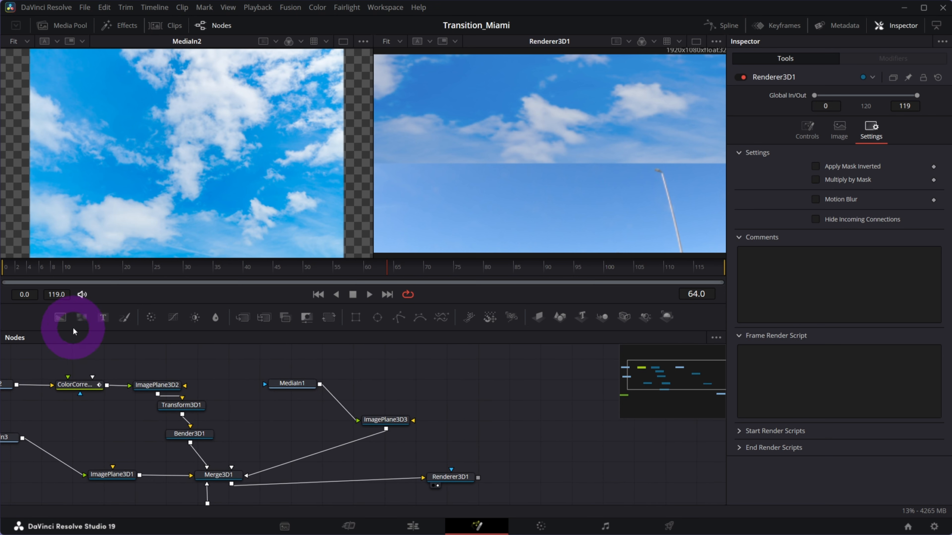
pyautogui.click(80, 318)
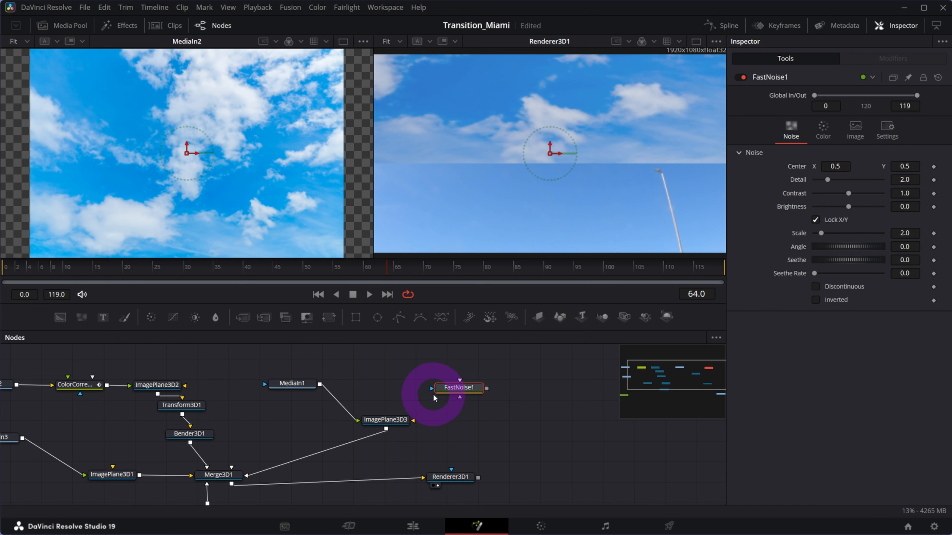
pyautogui.press('1')
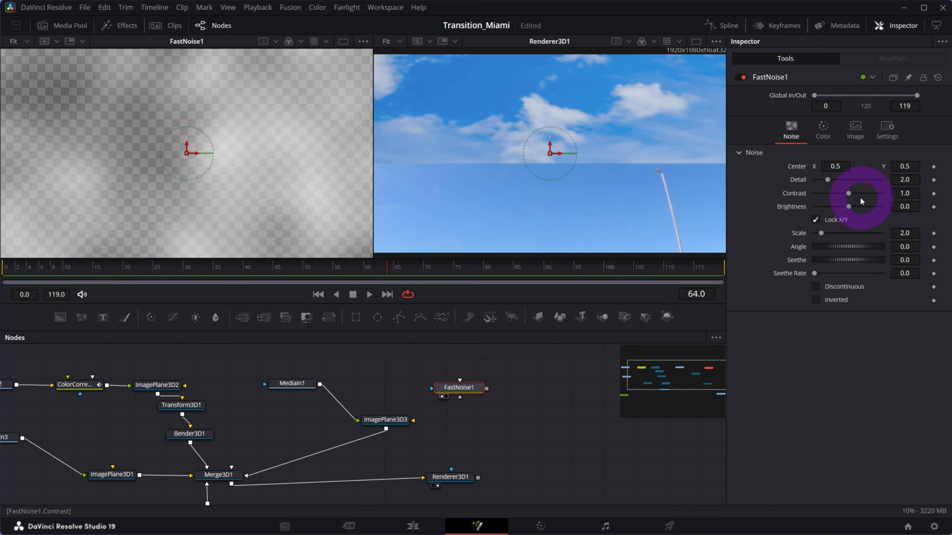
# - Shape the Fast Noise into cloud patches with detail 1.81, contrast 1.83, brightness -0.19 and scale 9.45
pyautogui.moveTo(849, 196); pyautogui.dragTo(855, 198)
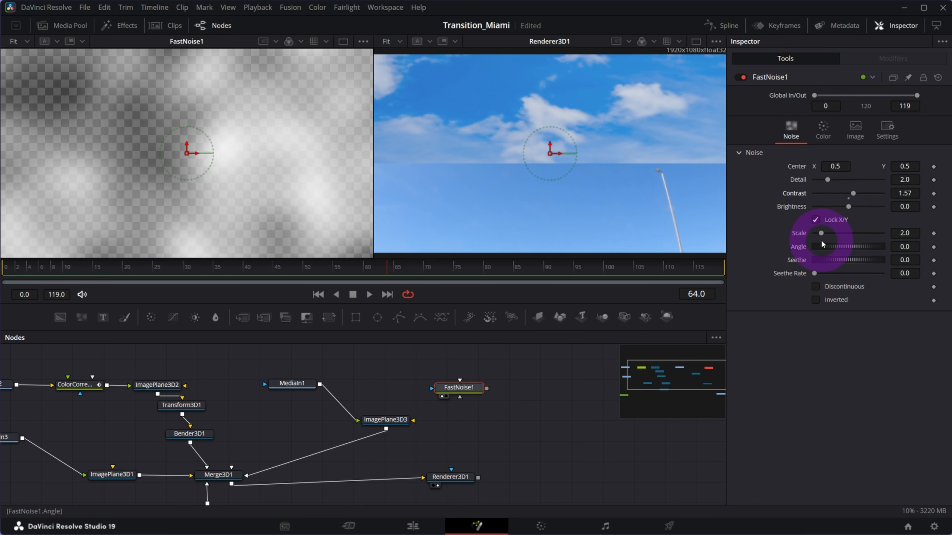
pyautogui.moveTo(822, 237); pyautogui.dragTo(836, 236)
pyautogui.moveTo(829, 184); pyautogui.dragTo(828, 187)
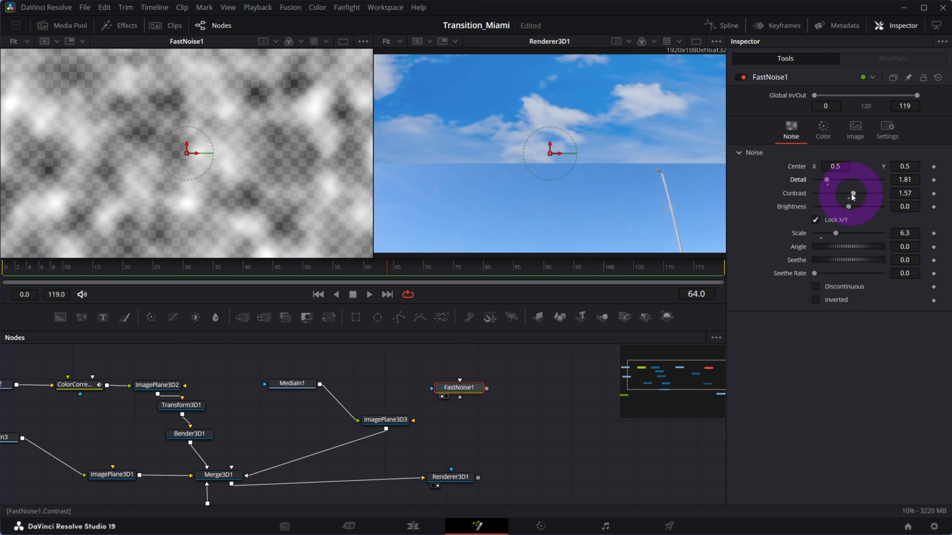
pyautogui.moveTo(850, 207)
pyautogui.mouseDown()
pyautogui.moveTo(841, 208)
pyautogui.moveTo(855, 195)
pyautogui.mouseUp()
pyautogui.moveTo(835, 233); pyautogui.dragTo(846, 233)
# - Feed FastNoise1 into a new Image Plane 3D, view the plane in the first viewer and connect it to Merge3D1
pyautogui.moveTo(454, 390); pyautogui.dragTo(431, 386)
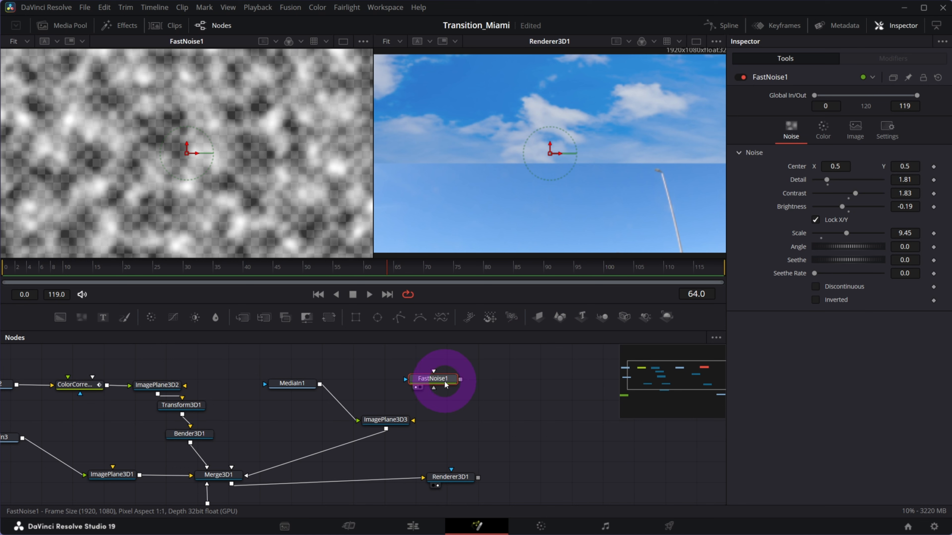
pyautogui.moveTo(446, 385); pyautogui.dragTo(448, 381)
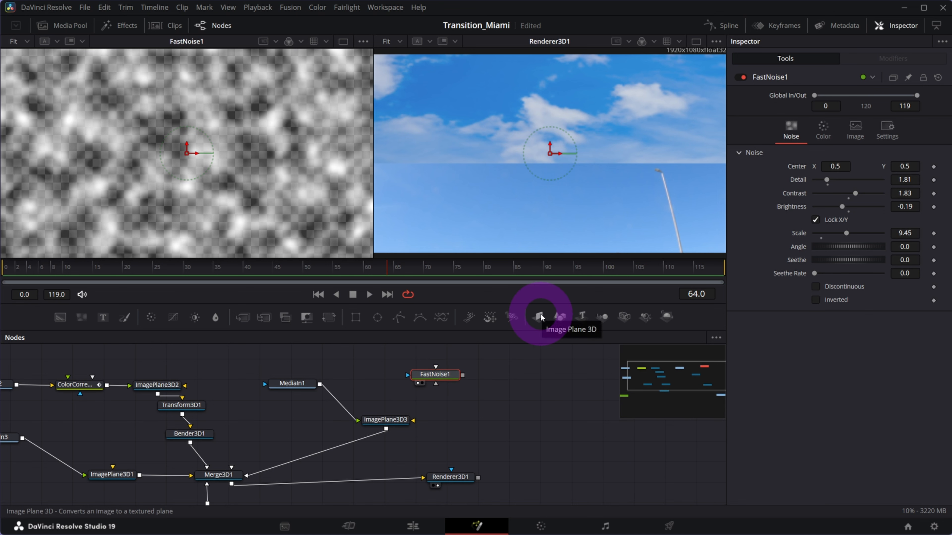
pyautogui.click(549, 318)
pyautogui.moveTo(509, 380); pyautogui.dragTo(161, 208)
pyautogui.moveTo(669, 387); pyautogui.dragTo(707, 378)
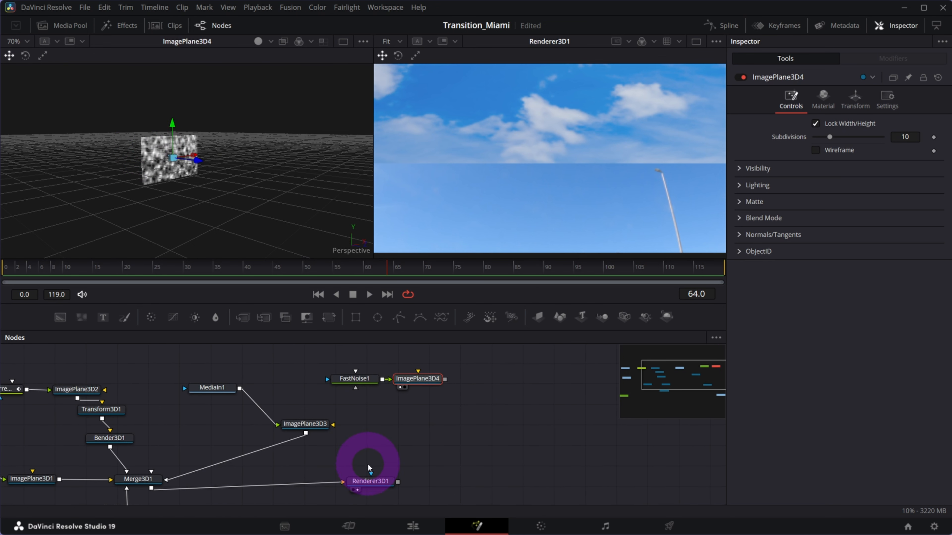
pyautogui.moveTo(446, 381); pyautogui.dragTo(137, 484)
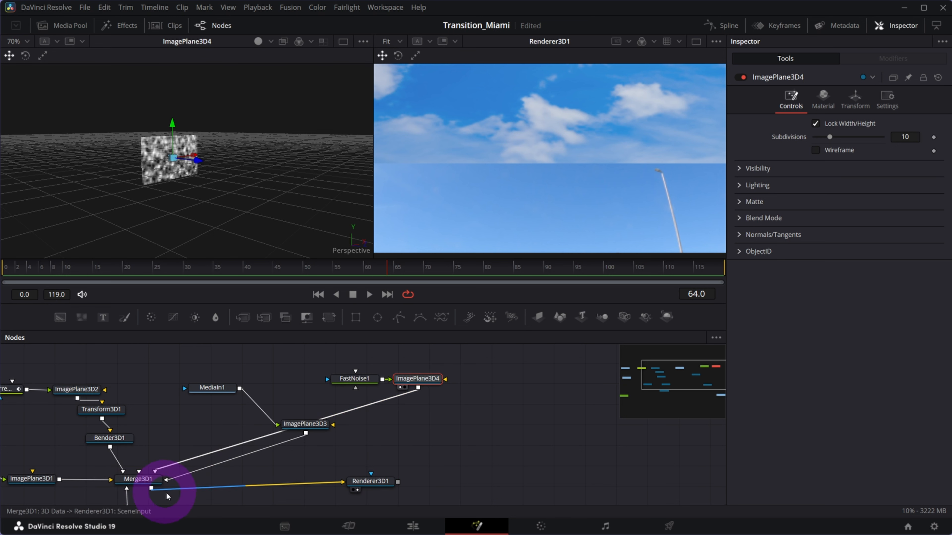
# - View the Merge3D1 scene in the first viewer and move FastNoise1 and ImagePlane3D4 above ImagePlane3D3
pyautogui.click(139, 482)
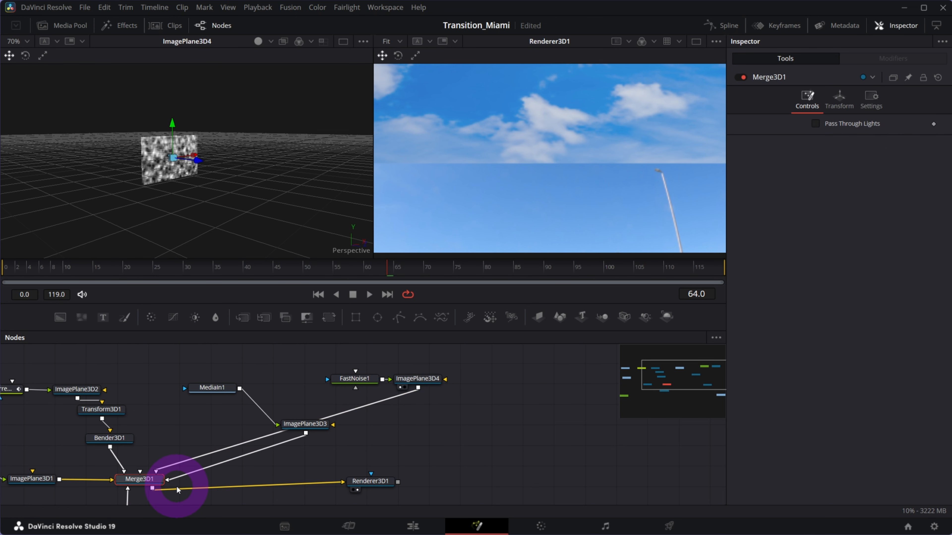
pyautogui.moveTo(210, 425); pyautogui.dragTo(245, 254)
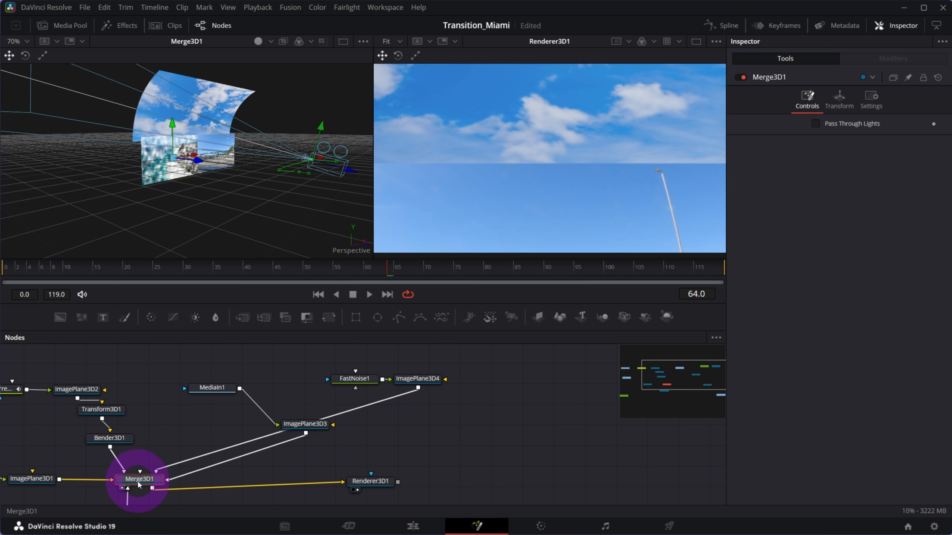
pyautogui.moveTo(143, 178); pyautogui.dragTo(143, 153)
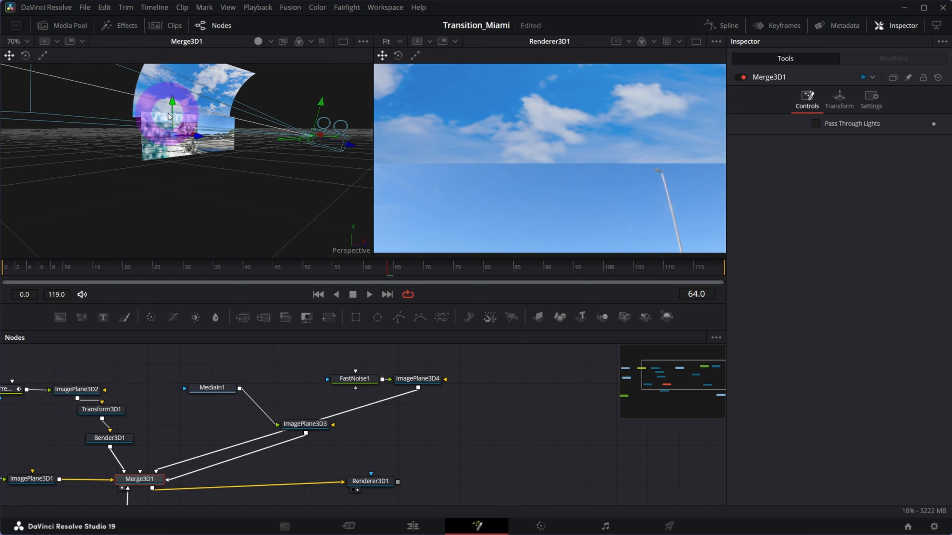
pyautogui.moveTo(334, 355)
pyautogui.mouseDown()
pyautogui.moveTo(435, 392)
pyautogui.moveTo(341, 366)
pyautogui.mouseUp()
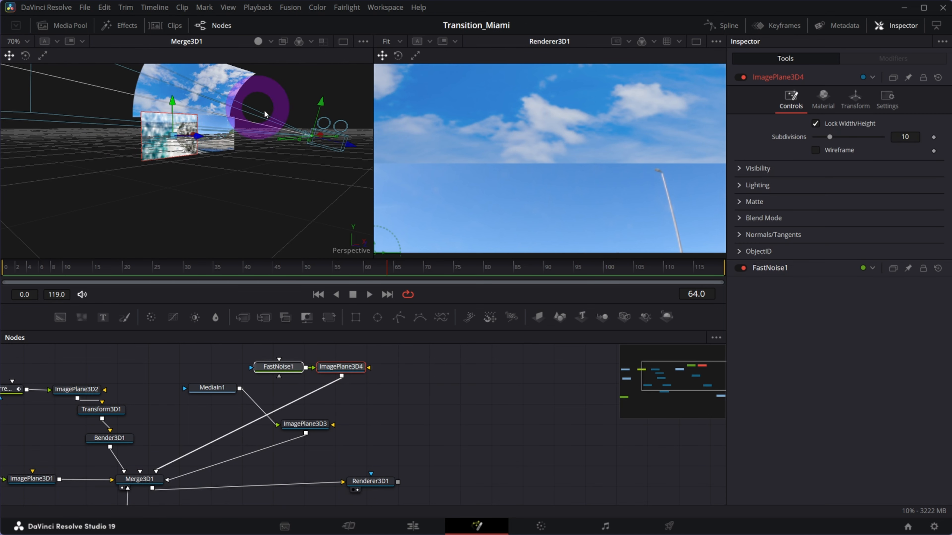
pyautogui.moveTo(330, 371); pyautogui.dragTo(329, 369)
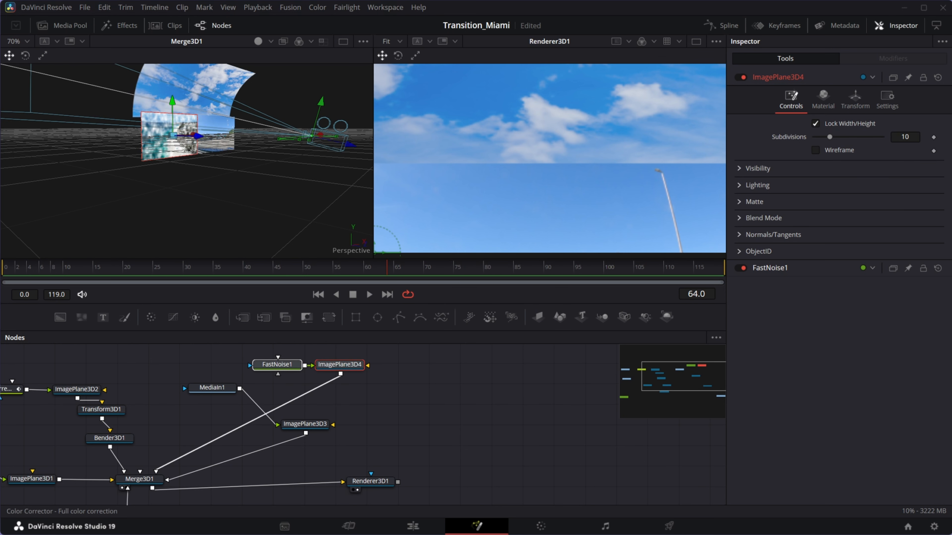
# - Insert a Transform 3D between ImagePlane3D4 and Merge3D1 and arrange it and FastNoise1 neatly around the plane
pyautogui.hotkey('shift', 'space')
pyautogui.write('trans')
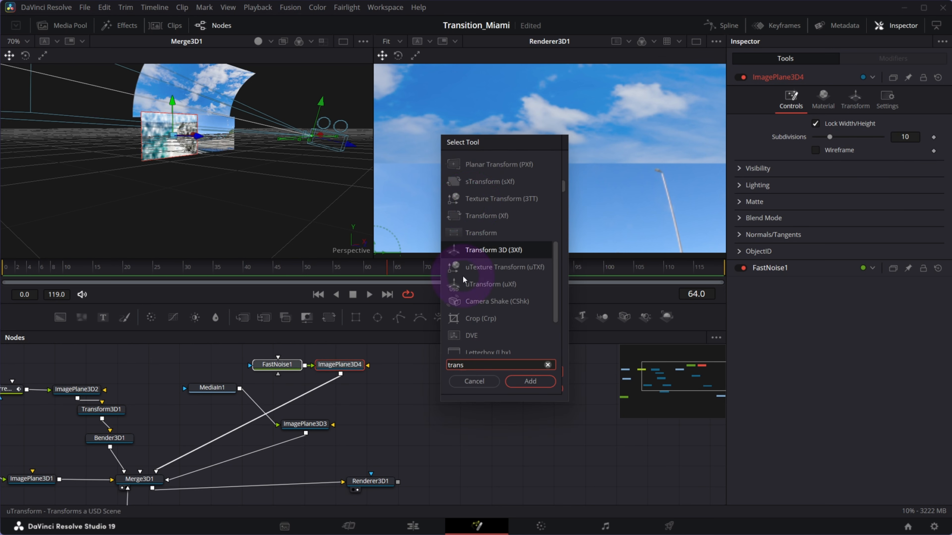
pyautogui.click(478, 250)
pyautogui.click(527, 383)
pyautogui.moveTo(278, 366); pyautogui.dragTo(338, 397)
# - Place the noise plane at X 0.483, Y 0.561, Z 0.19 with X rotation 31.5, and stretch only its X scale to 2.52
pyautogui.scroll(3, 224, 148)
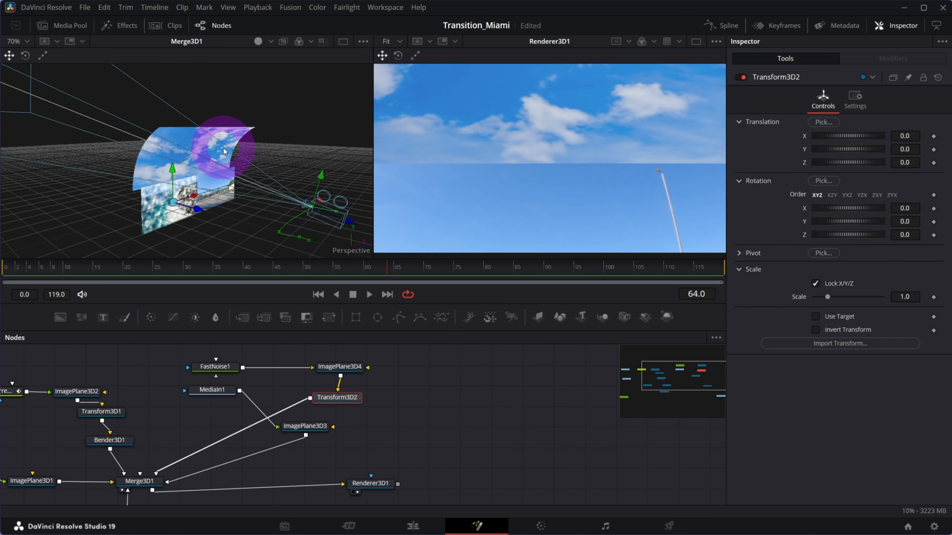
pyautogui.moveTo(224, 150); pyautogui.dragTo(308, 162)
pyautogui.moveTo(337, 397); pyautogui.dragTo(335, 399)
pyautogui.moveTo(848, 136); pyautogui.dragTo(458, 262)
pyautogui.moveTo(906, 207); pyautogui.dragTo(946, 195)
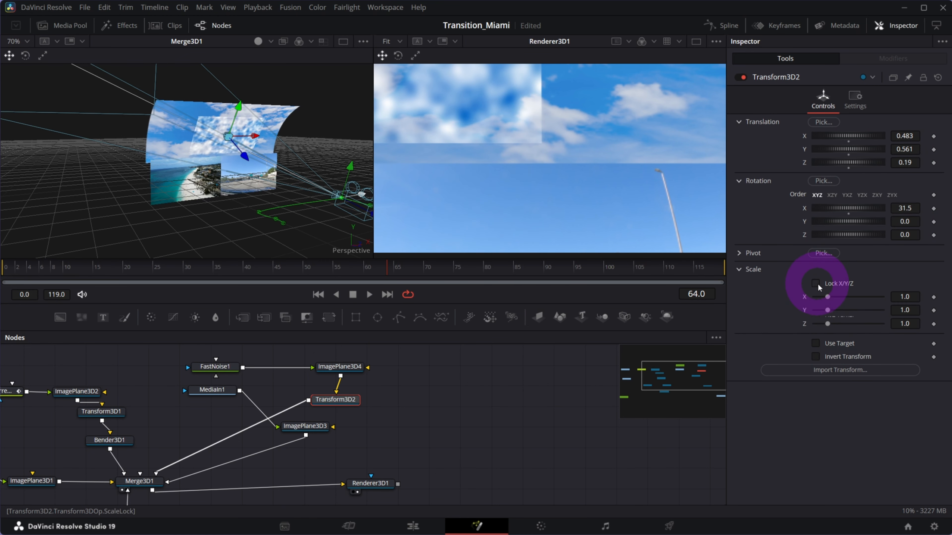
pyautogui.click(815, 284)
pyautogui.moveTo(827, 296); pyautogui.dragTo(849, 300)
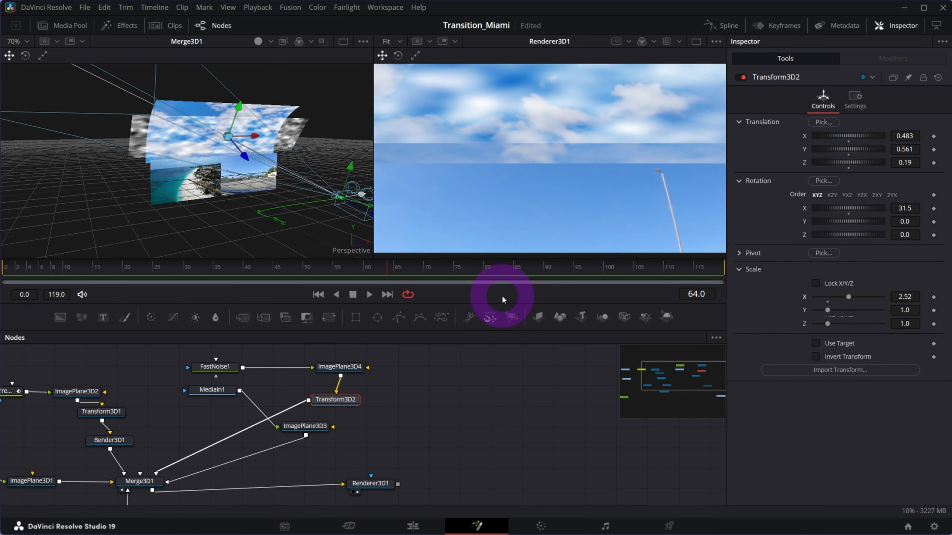
# - Mask FastNoise1 with an ellipse about 0.885 wide and 0.483 high, with a soft edge of 0.1102
pyautogui.moveTo(212, 366); pyautogui.dragTo(263, 362)
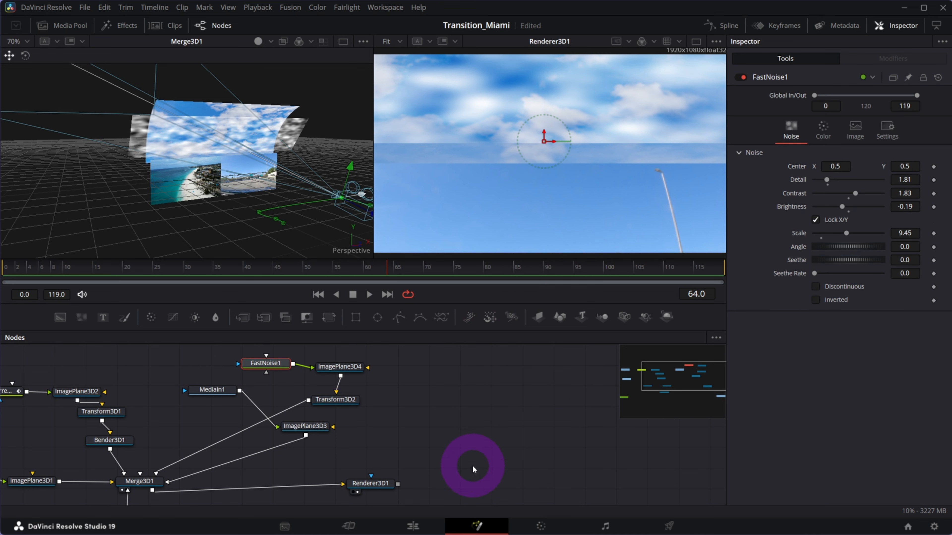
pyautogui.press('1')
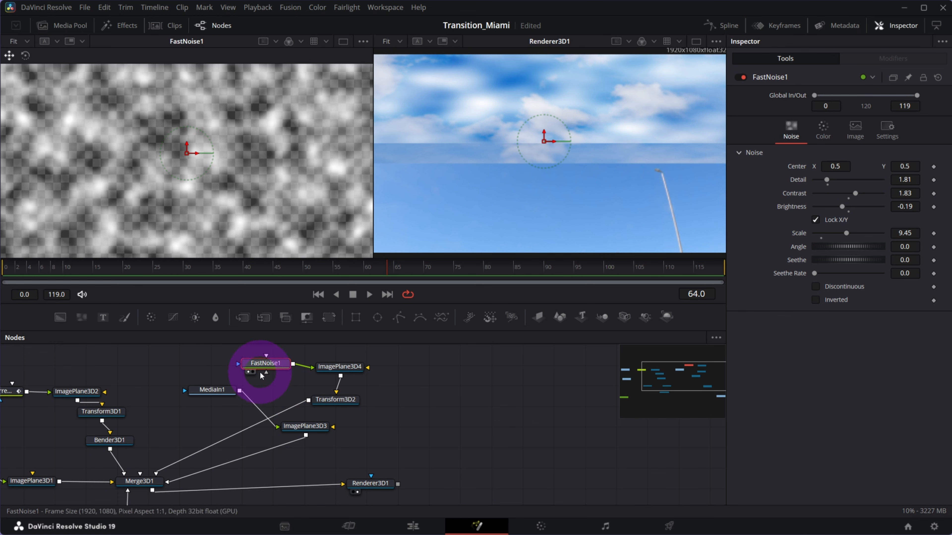
pyautogui.click(377, 318)
pyautogui.moveTo(298, 154); pyautogui.dragTo(352, 163)
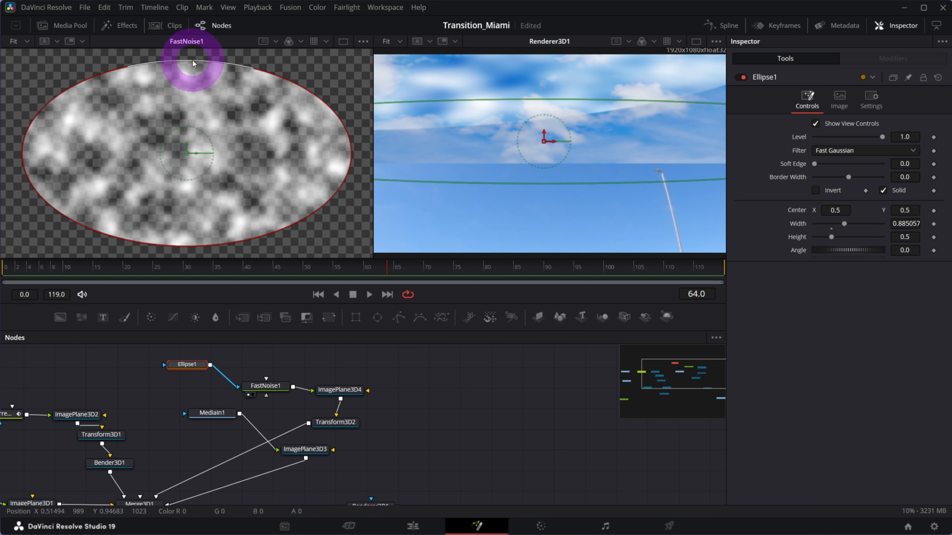
pyautogui.moveTo(193, 63); pyautogui.dragTo(192, 65)
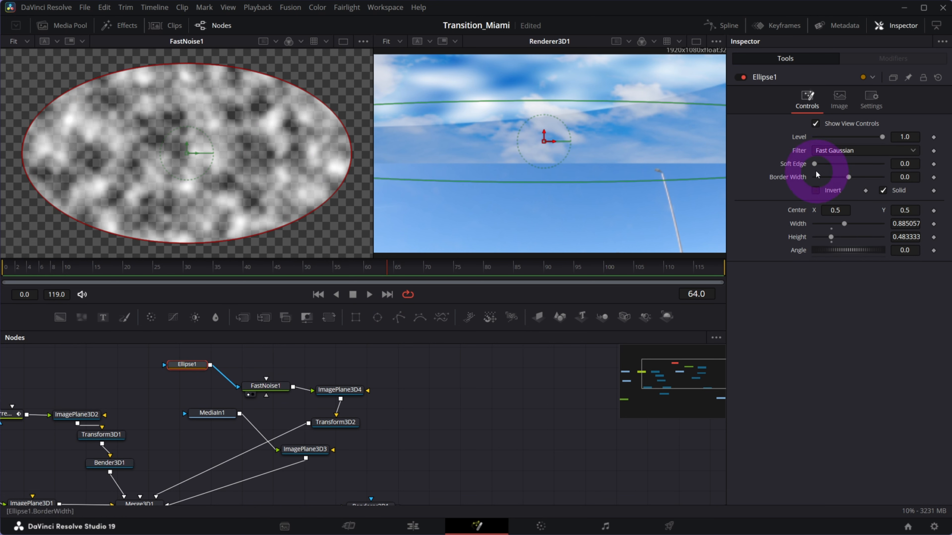
pyautogui.moveTo(815, 164); pyautogui.dragTo(854, 160)
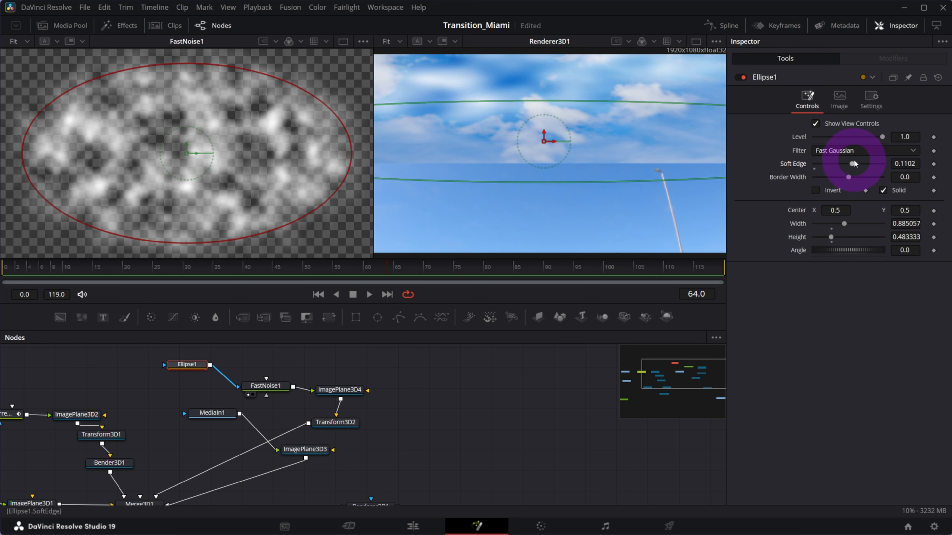
# - Compare the noise clouds with the Ellipse1 mask disabled and enabled, leaving the mask on
pyautogui.scroll(-1, 501, 206)
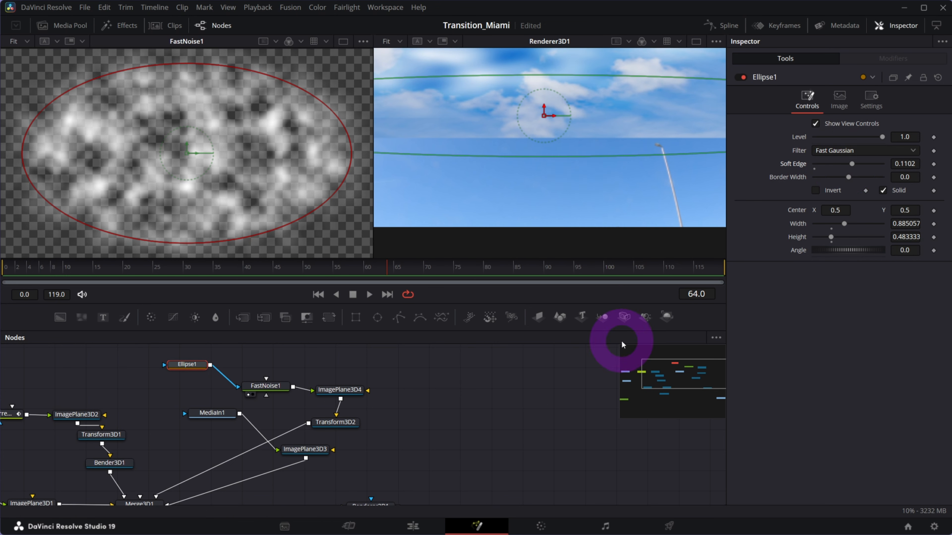
pyautogui.click(743, 77)
pyautogui.click(743, 78)
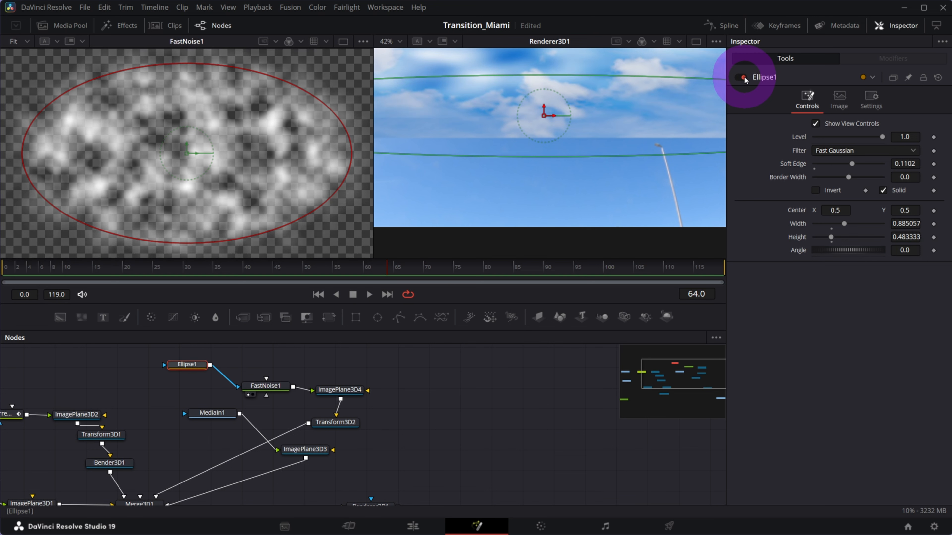
pyautogui.click(743, 78)
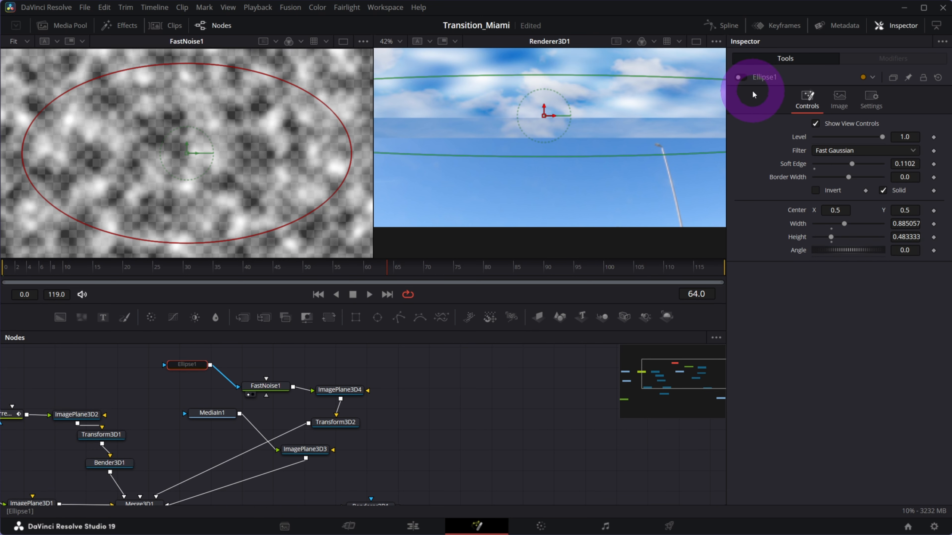
pyautogui.click(739, 78)
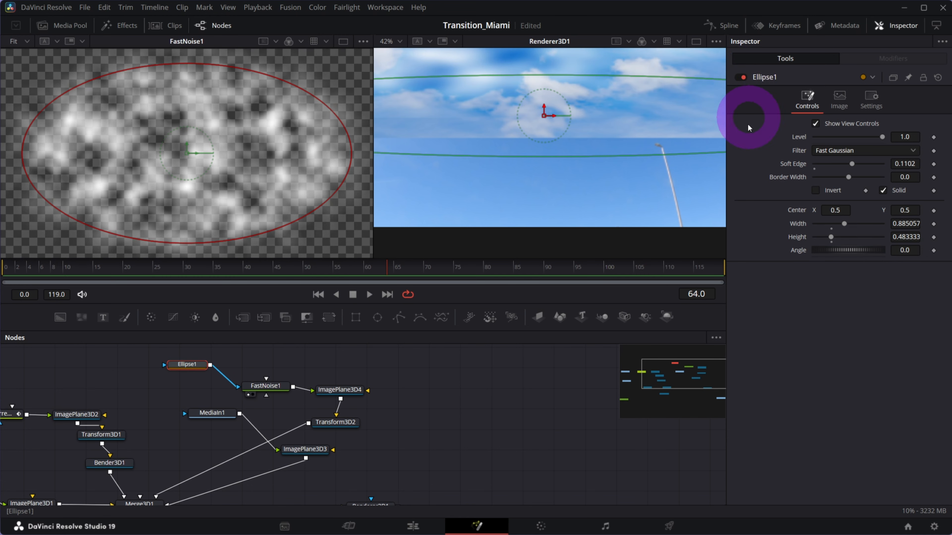
pyautogui.scroll(-2, 202, 178)
pyautogui.scroll(1, 201, 178)
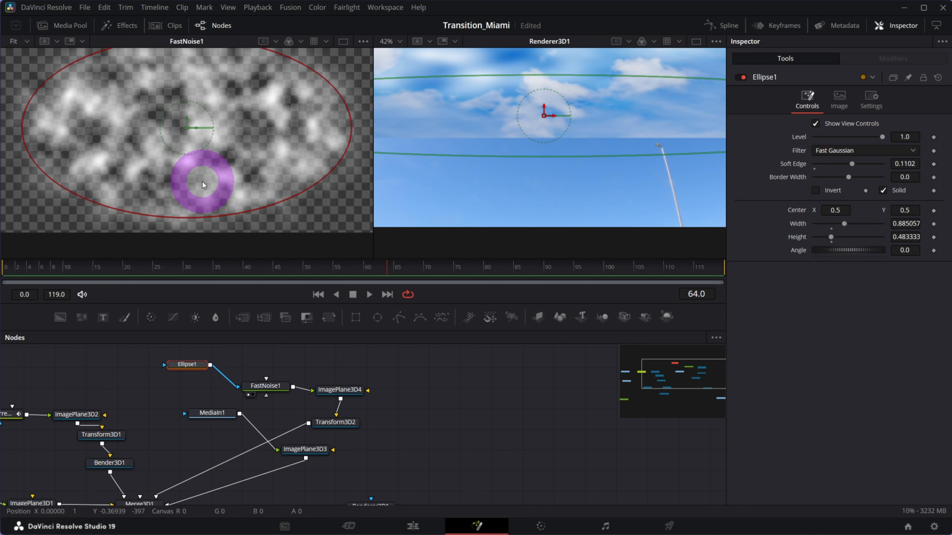
# - Inspect the Merge3D1 scene from the side in the first viewer and scrub the transition to frame 58
pyautogui.click(704, 387)
pyautogui.moveTo(704, 388); pyautogui.dragTo(702, 378)
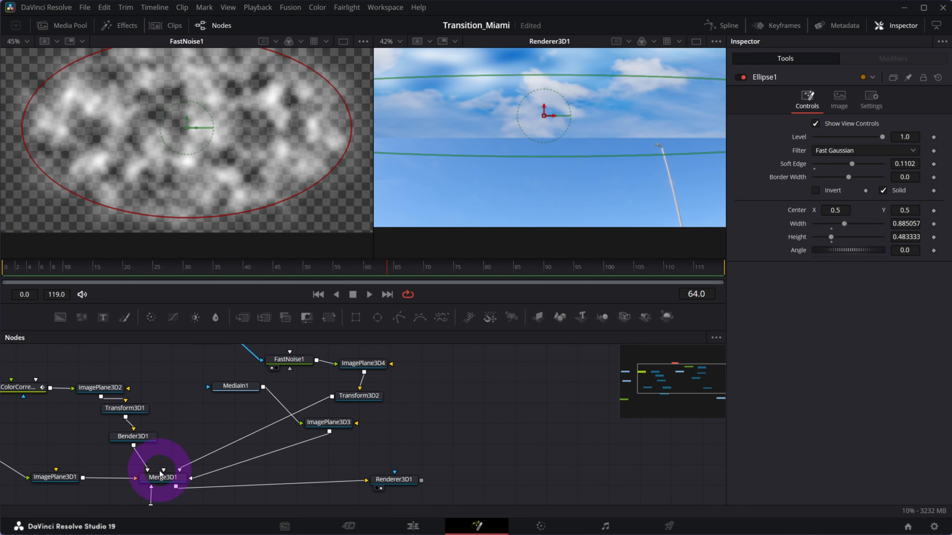
pyautogui.click(161, 476)
pyautogui.press('1')
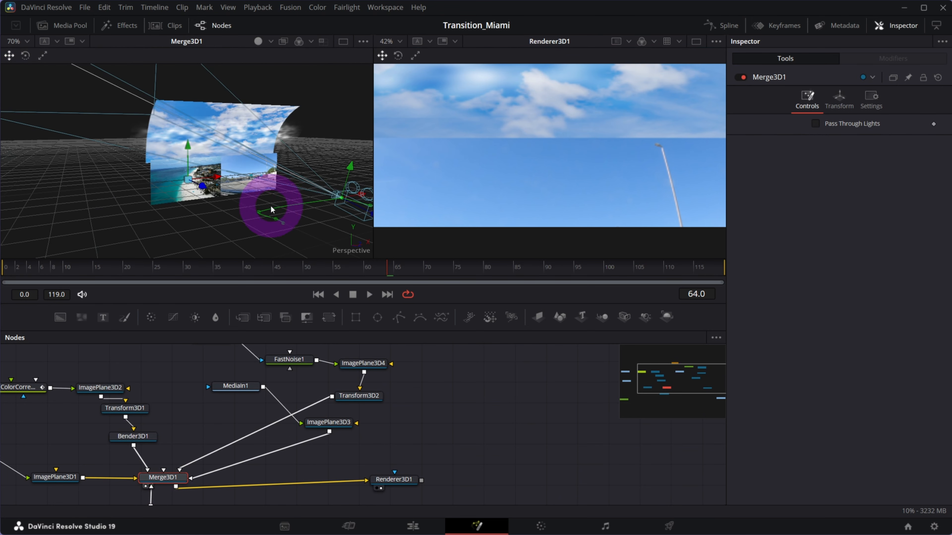
pyautogui.moveTo(226, 186); pyautogui.dragTo(225, 187)
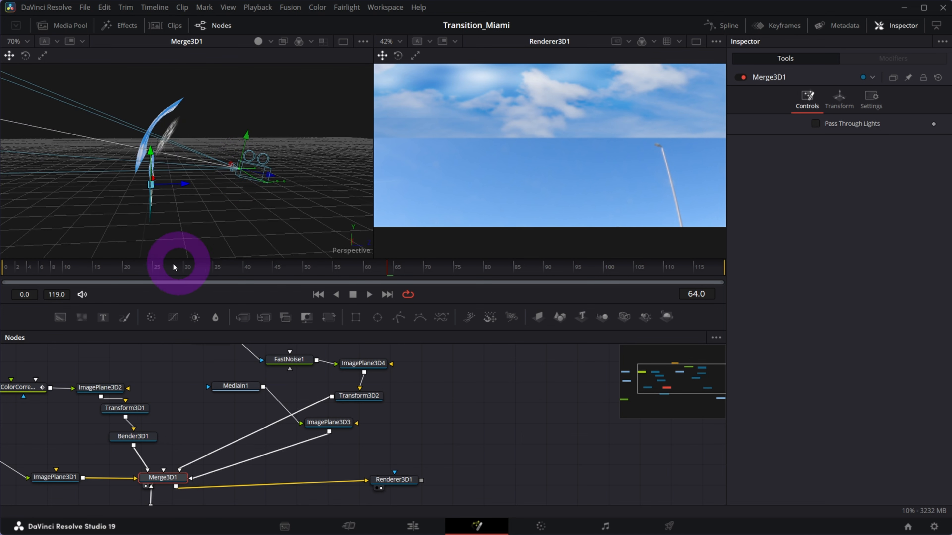
pyautogui.moveTo(104, 273); pyautogui.dragTo(354, 240)
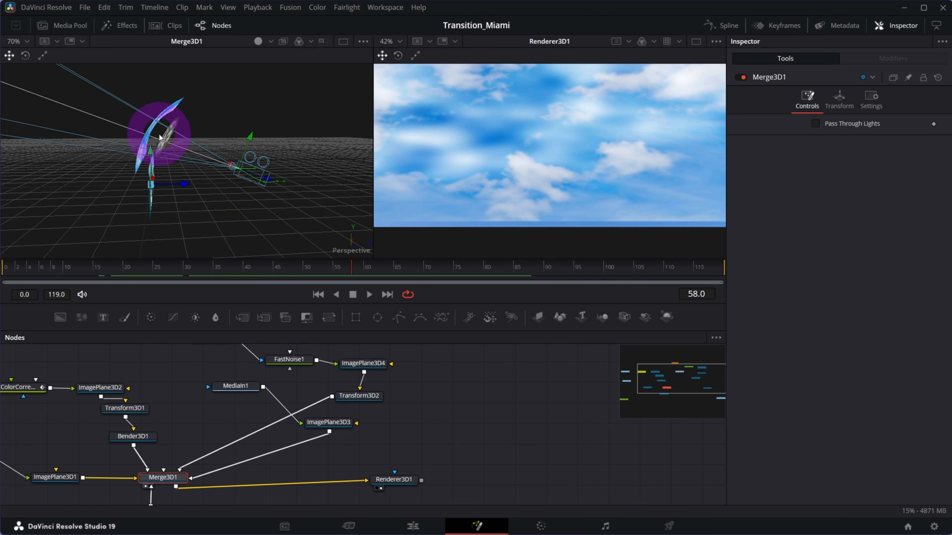
# - Move the noise plane closer to the camera with Transform3D2 at Y 0.33 and Z 0.74, and check frame 37
pyautogui.click(355, 400)
pyautogui.moveTo(909, 162); pyautogui.dragTo(937, 166)
pyautogui.moveTo(272, 170); pyautogui.dragTo(202, 187)
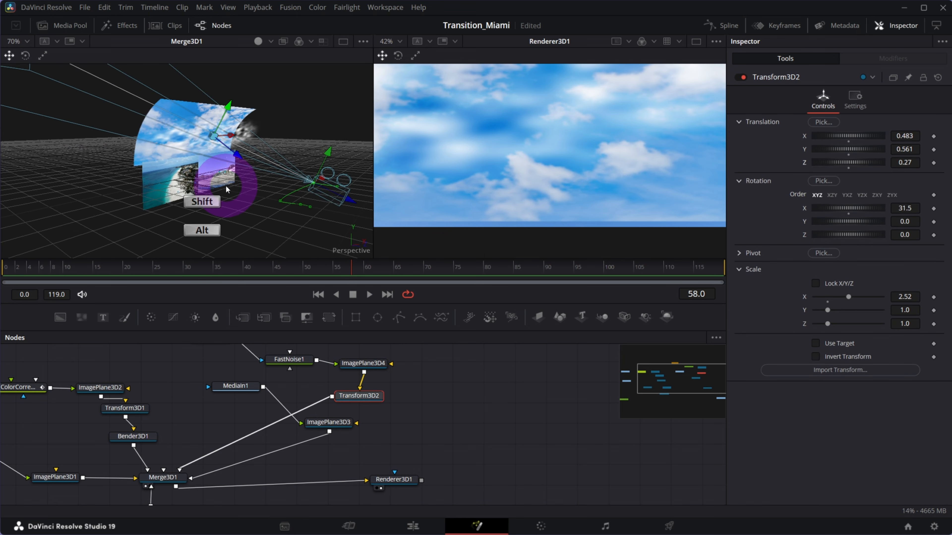
pyautogui.moveTo(895, 162); pyautogui.dragTo(790, 181)
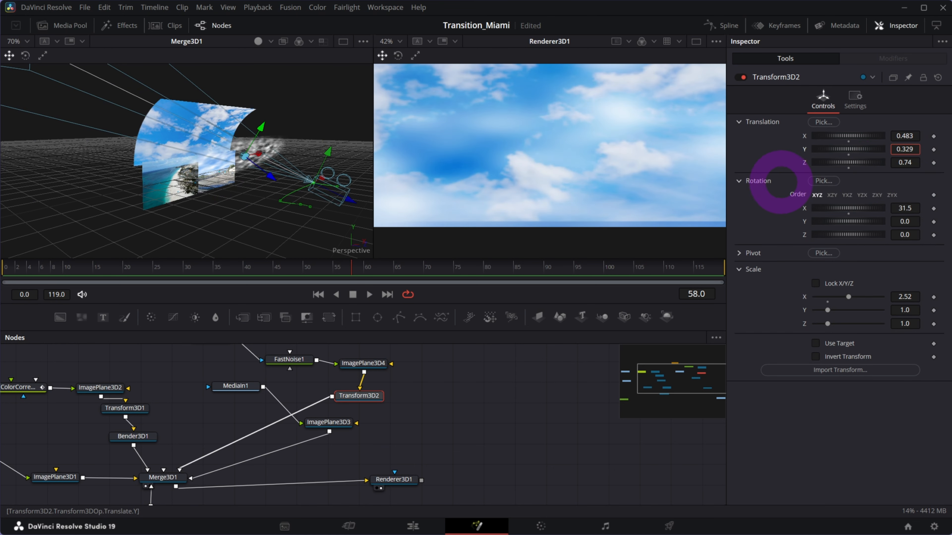
pyautogui.moveTo(152, 274); pyautogui.dragTo(224, 224)
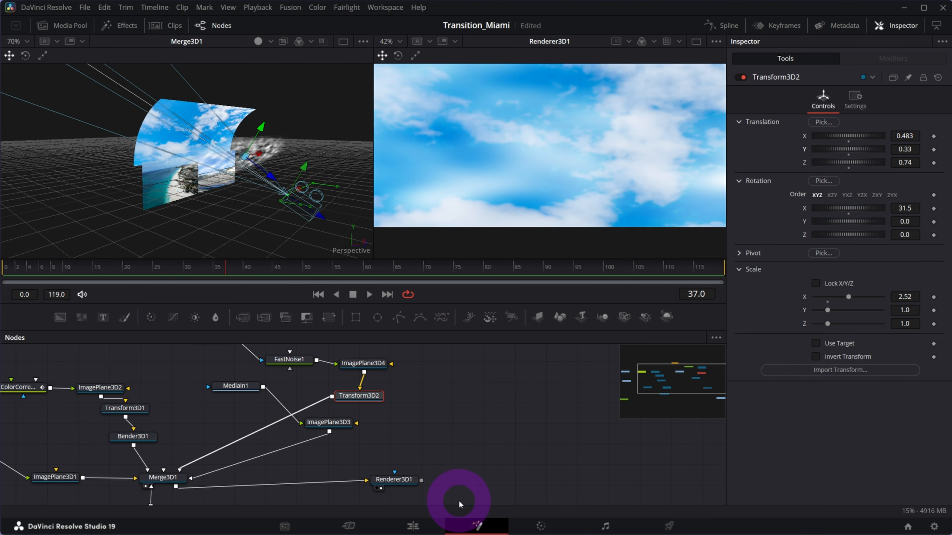
# - Animate the clouds by setting FastNoise1's seethe rate to 0.056
pyautogui.scroll(2, 550, 407)
pyautogui.click(289, 391)
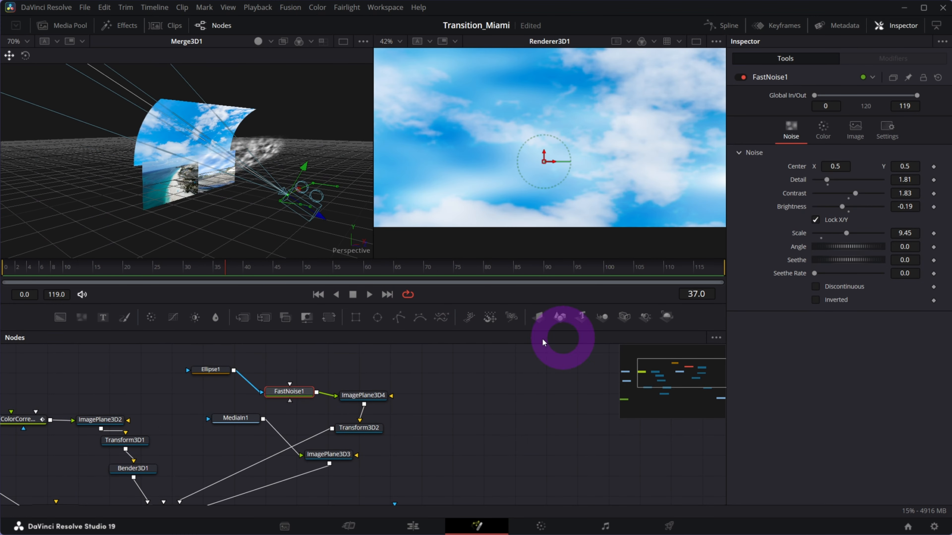
pyautogui.moveTo(904, 273); pyautogui.dragTo(935, 276)
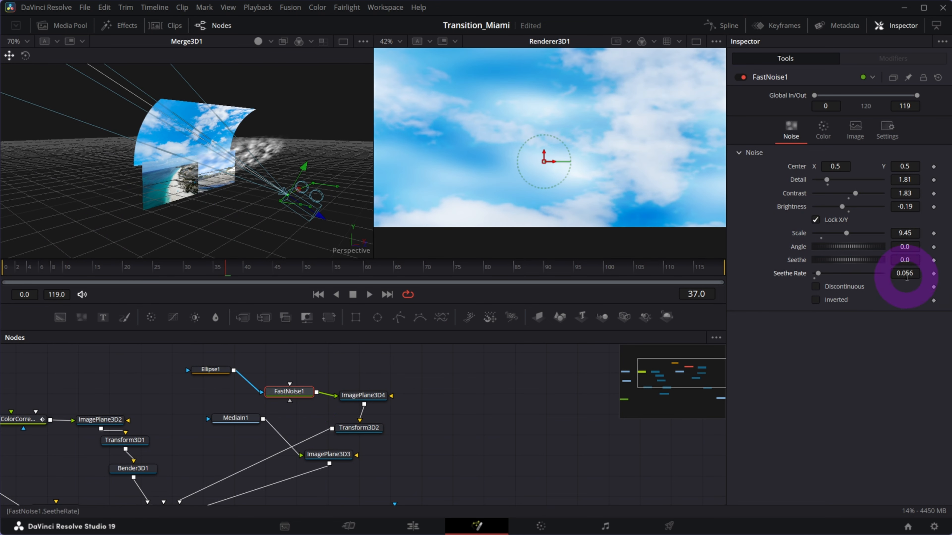
# - View FastNoise1 in the first viewer, play the composition, and scrub through the seam to frame 95
pyautogui.moveTo(289, 391); pyautogui.dragTo(346, 218)
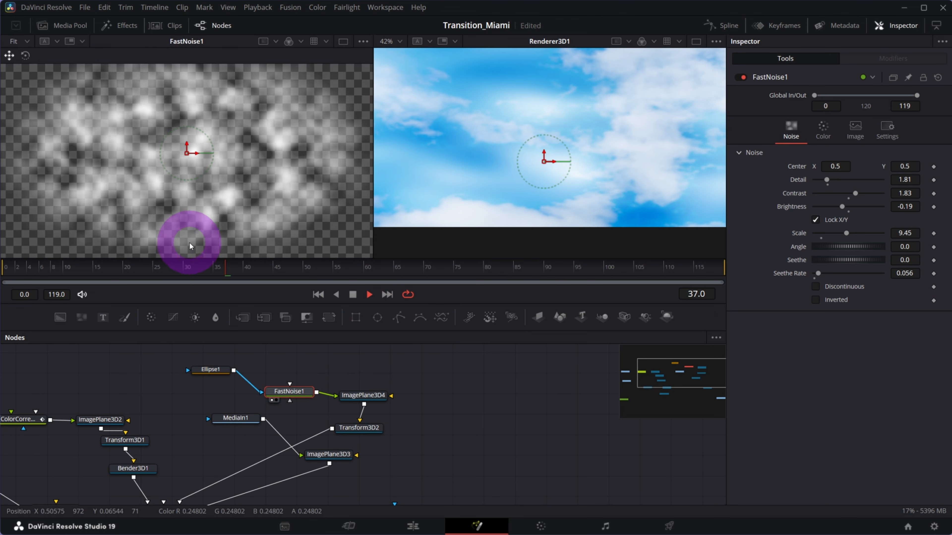
pyautogui.press('space')
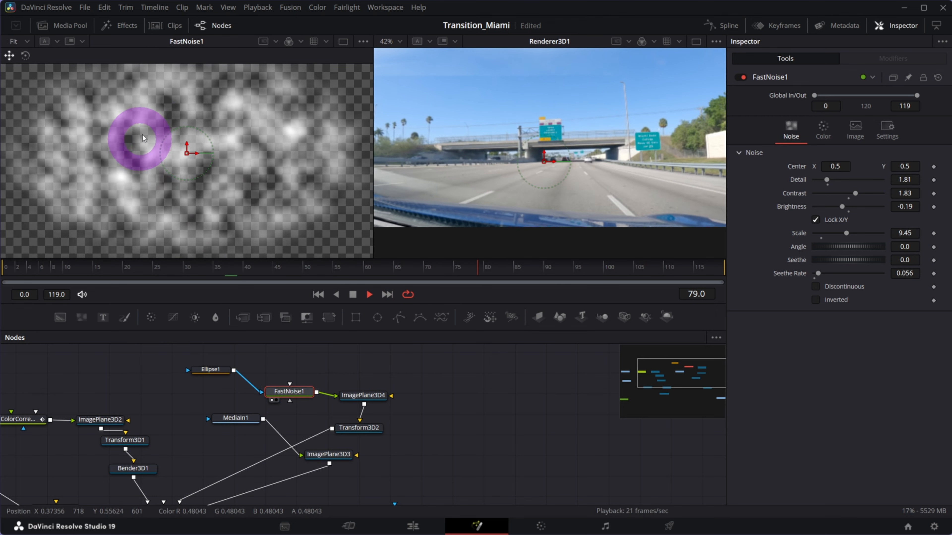
pyautogui.press('space')
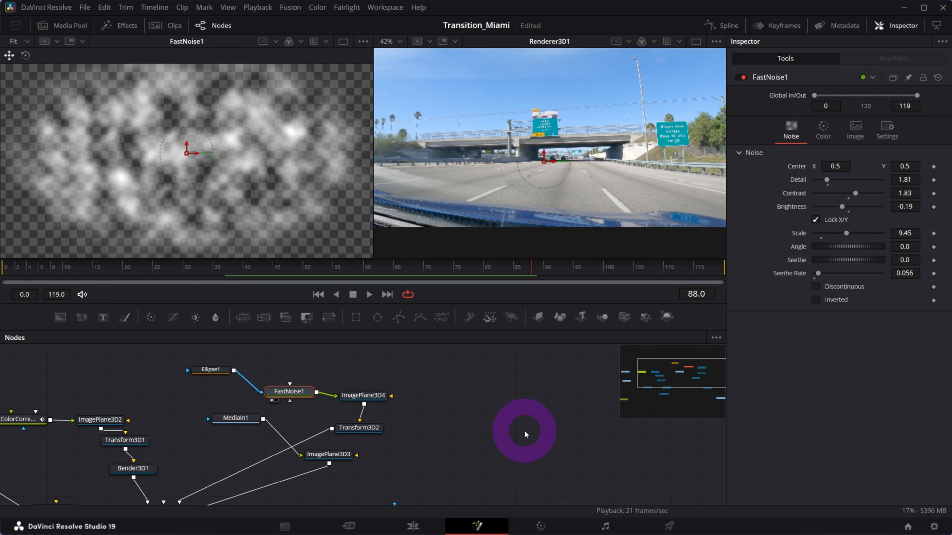
pyautogui.scroll(-2, 525, 433)
pyautogui.moveTo(111, 270); pyautogui.dragTo(381, 248)
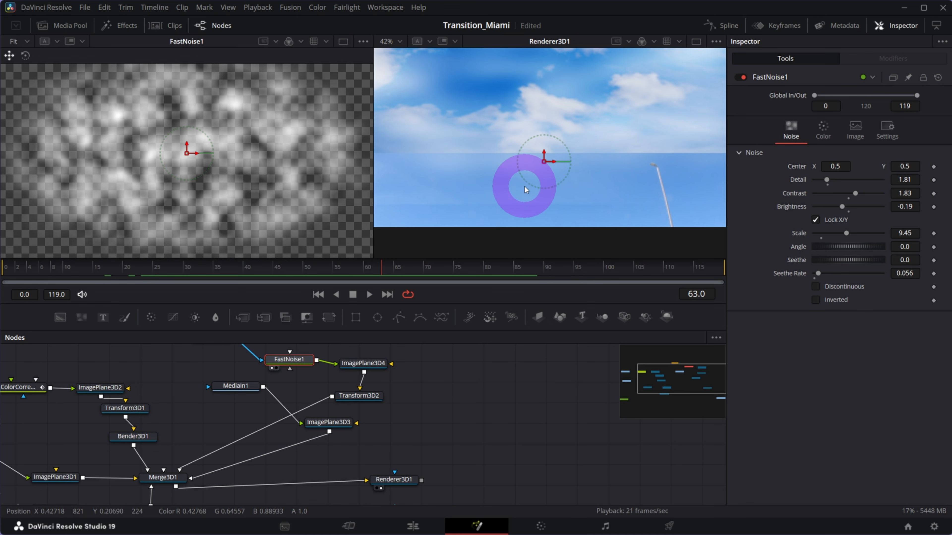
pyautogui.click(575, 278)
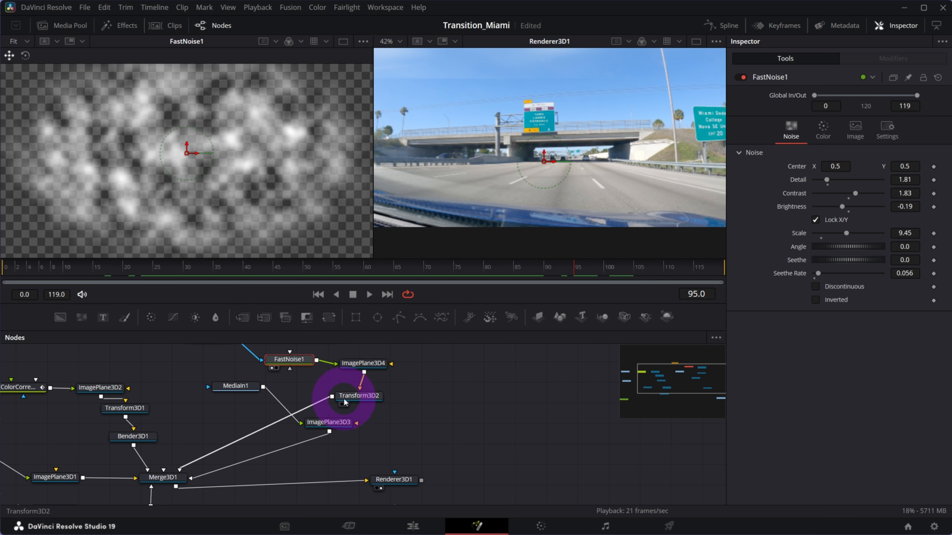
# - Align Transform3D2 directly below ImagePlane3D4 and show Merge3D1 in the first viewer at frame 28
pyautogui.moveTo(356, 399); pyautogui.dragTo(361, 400)
pyautogui.click(362, 399)
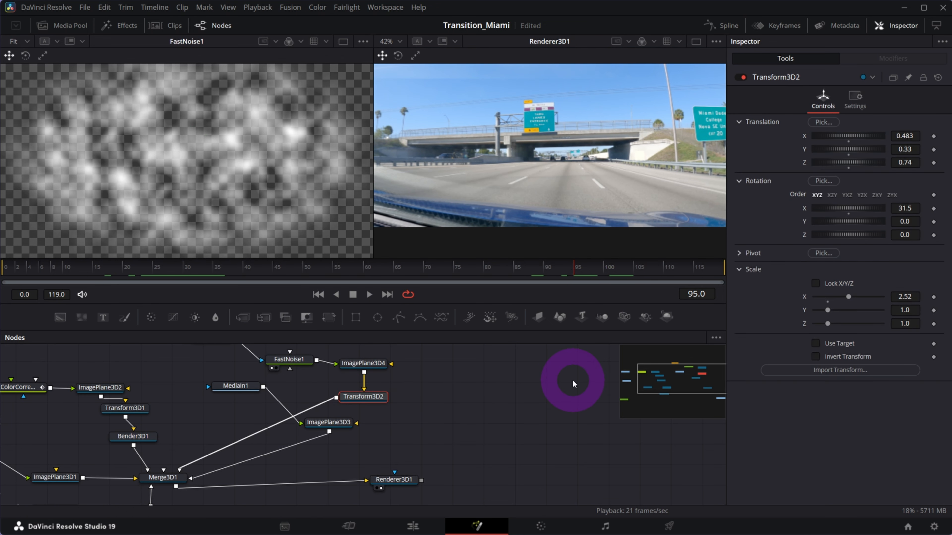
pyautogui.click(181, 269)
pyautogui.click(180, 478)
pyautogui.press('1')
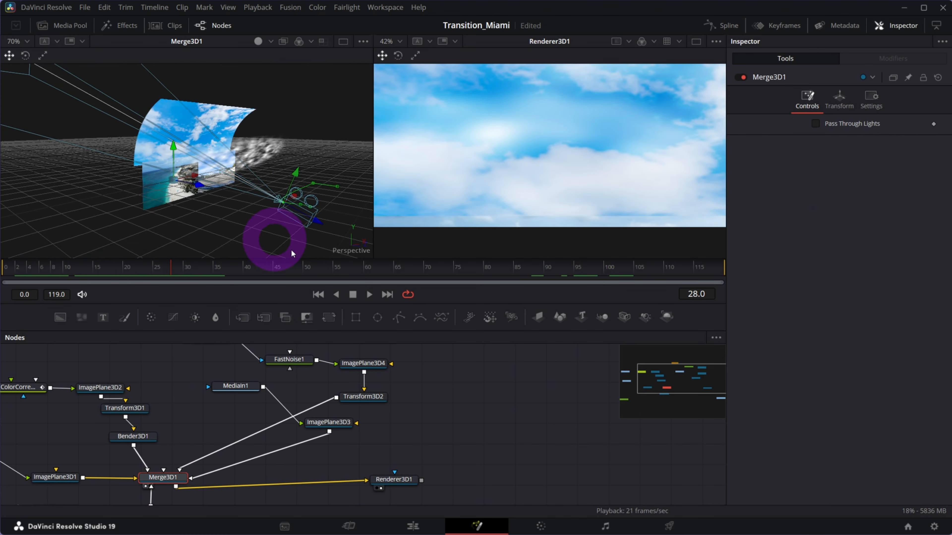
# - Scrub the opening beach shot around frame 20 and go back to frame 0
pyautogui.click(139, 107)
pyautogui.click(383, 260)
pyautogui.moveTo(79, 276); pyautogui.dragTo(120, 278)
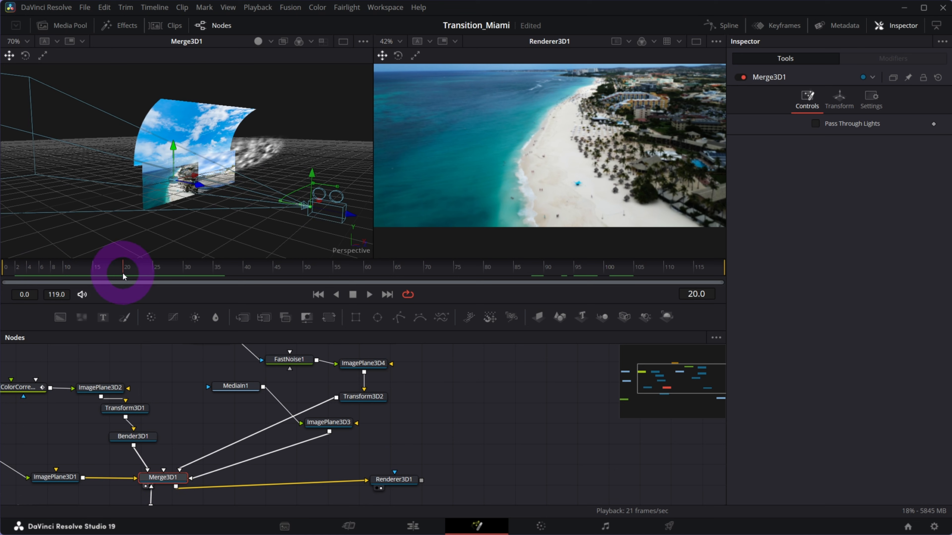
pyautogui.moveTo(1, 270); pyautogui.dragTo(7, 274)
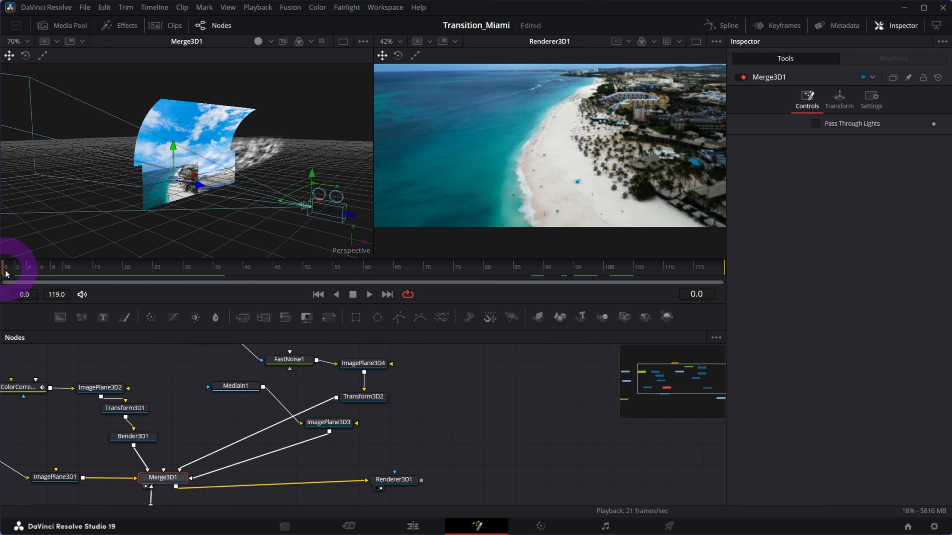
# - Try a Y translation of 0.36 on Transform3D2 at frame 0 and undo the change
pyautogui.click(368, 398)
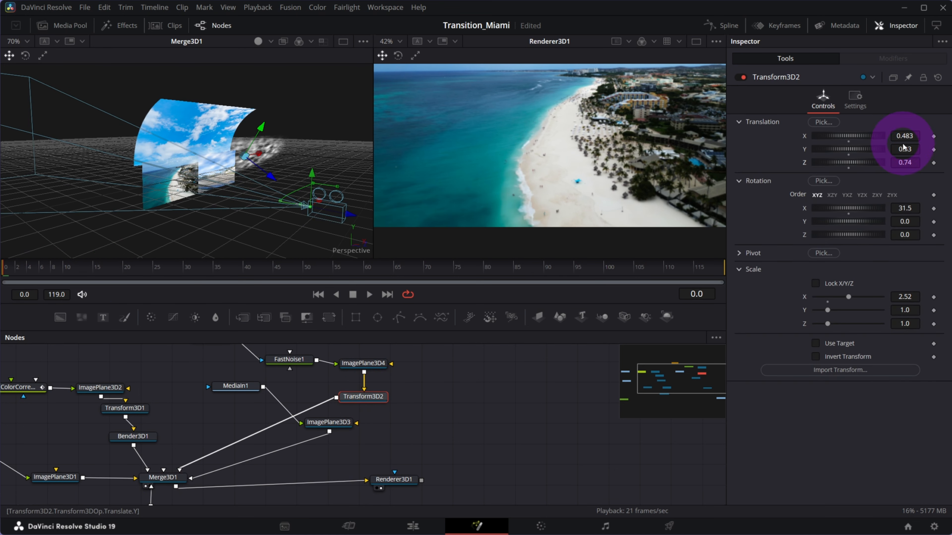
pyautogui.moveTo(905, 149); pyautogui.dragTo(898, 173)
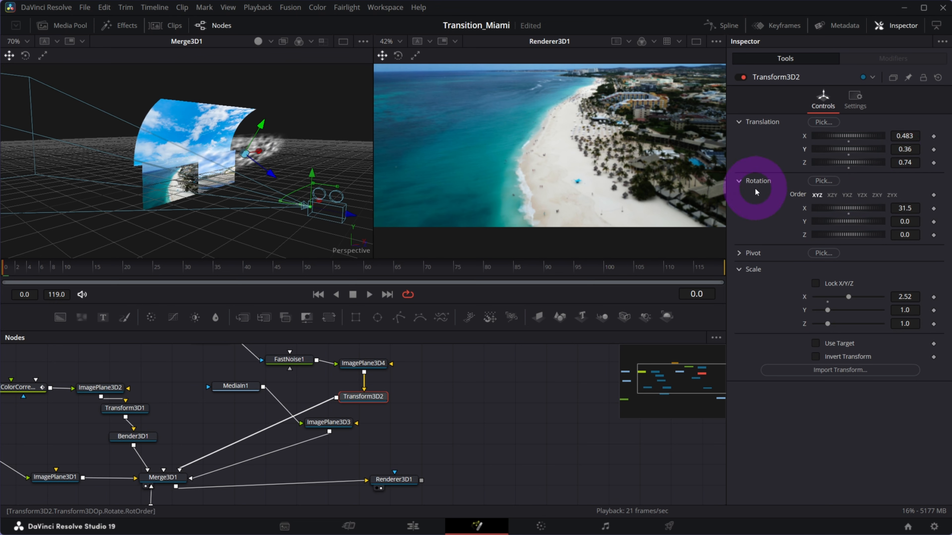
pyautogui.hotkey('ctrl', 'z')
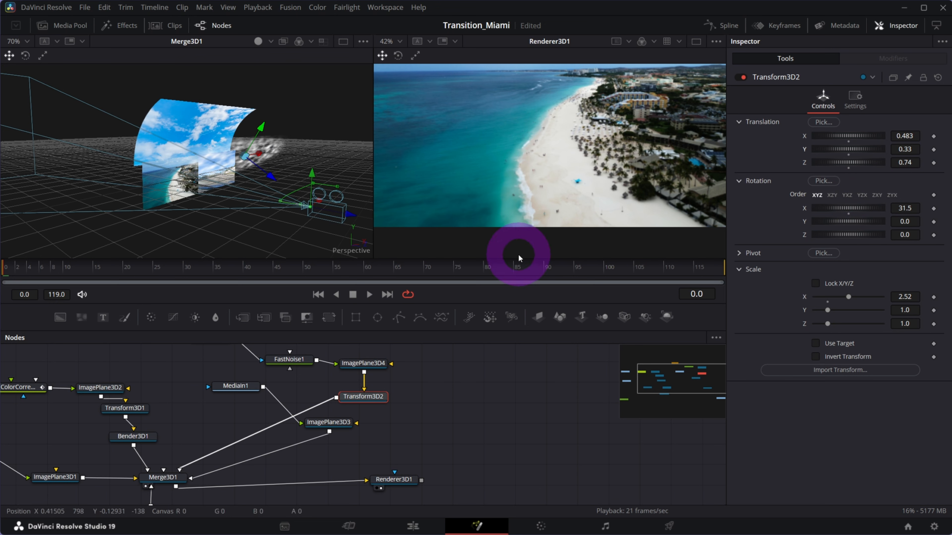
# - Keyframe Transform3D2's Y translation at 0.33 on frames 1 and 20, and return to frame 1
pyautogui.moveTo(38, 270); pyautogui.dragTo(9, 268)
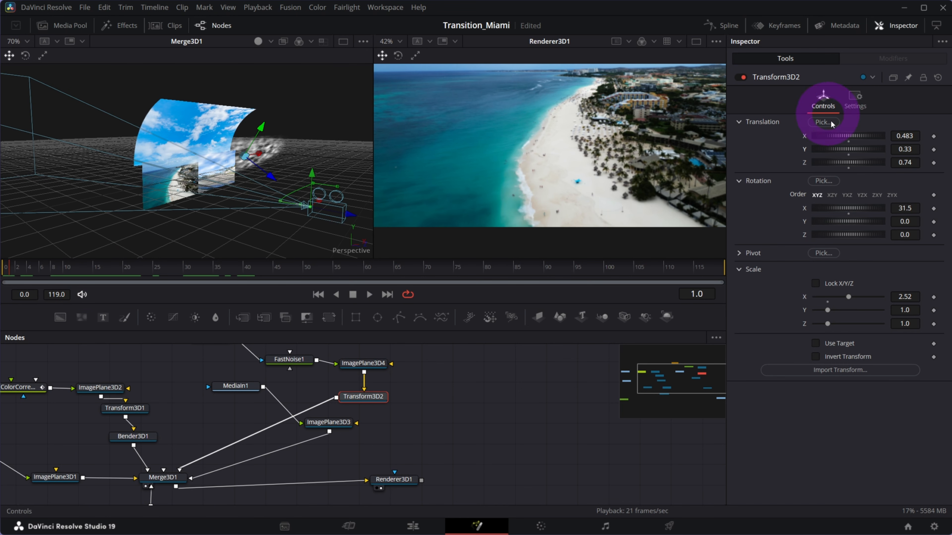
pyautogui.click(118, 277)
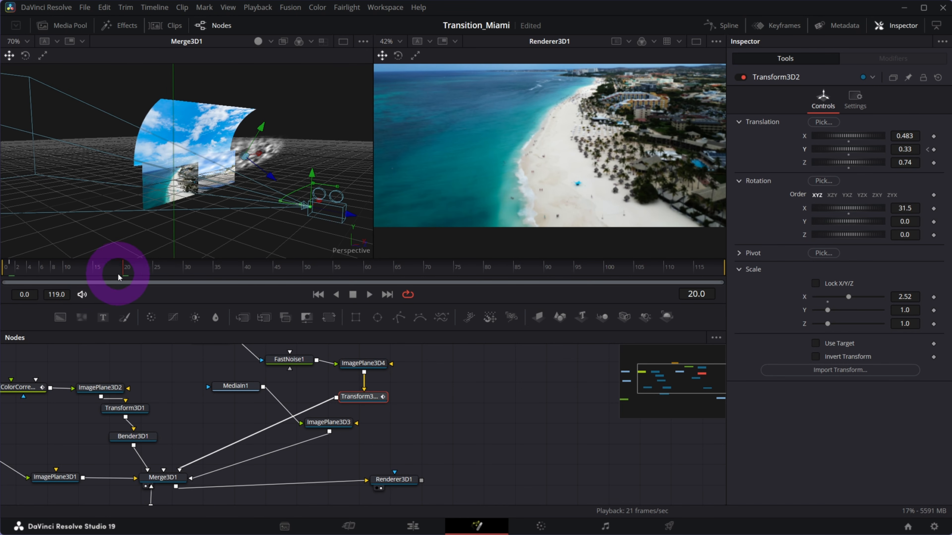
pyautogui.click(844, 237)
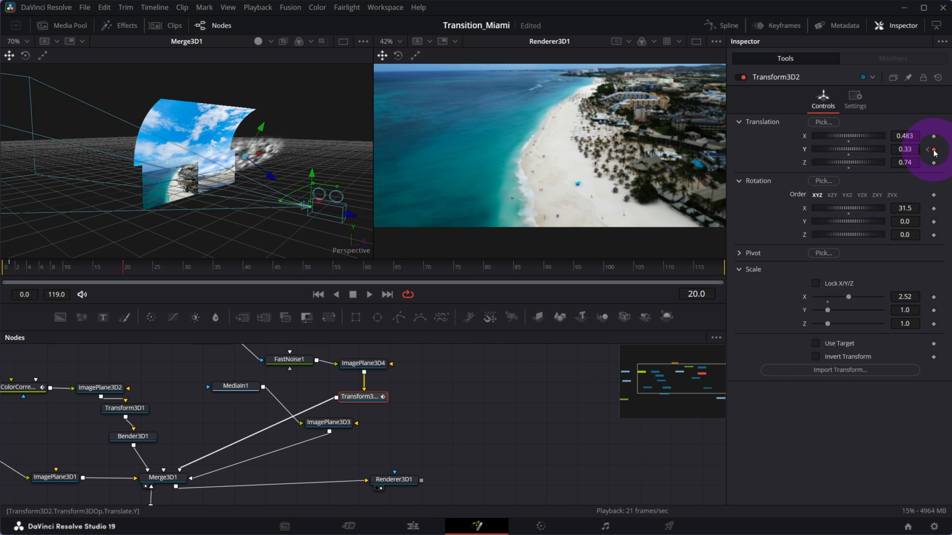
pyautogui.click(11, 269)
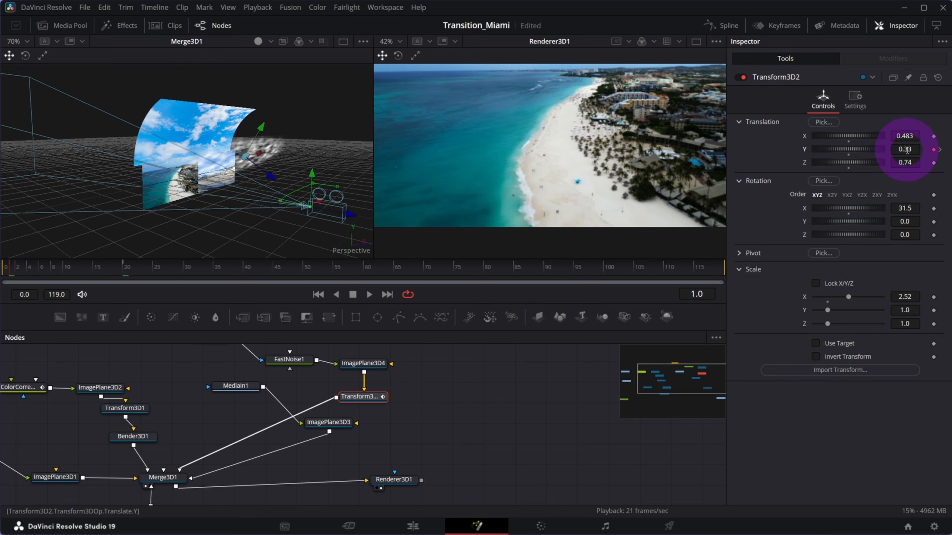
# - Set Transform3D2's Y translation to 0.724 at frame 1 and preview the cloud movement toward the road shot
pyautogui.moveTo(908, 149); pyautogui.dragTo(946, 149)
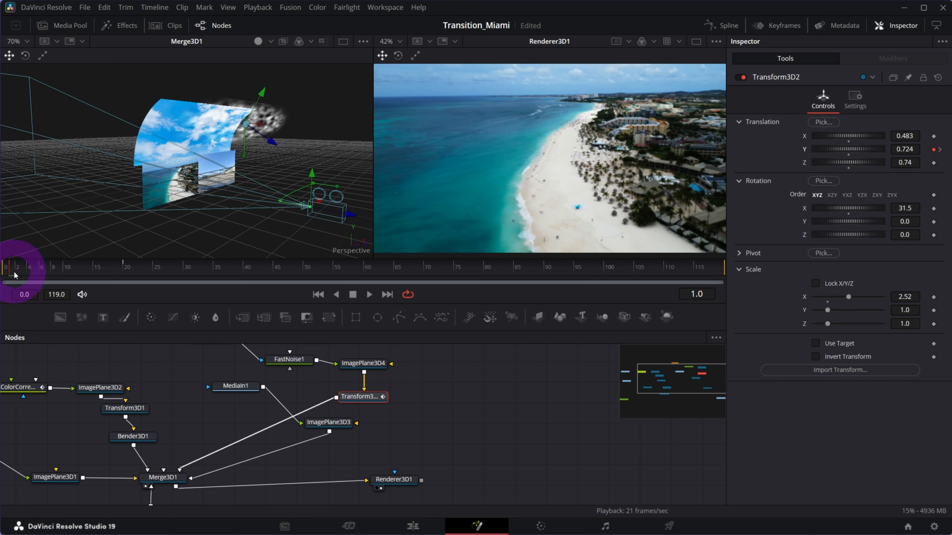
pyautogui.moveTo(37, 277); pyautogui.dragTo(305, 303)
pyautogui.moveTo(119, 293); pyautogui.dragTo(450, 278)
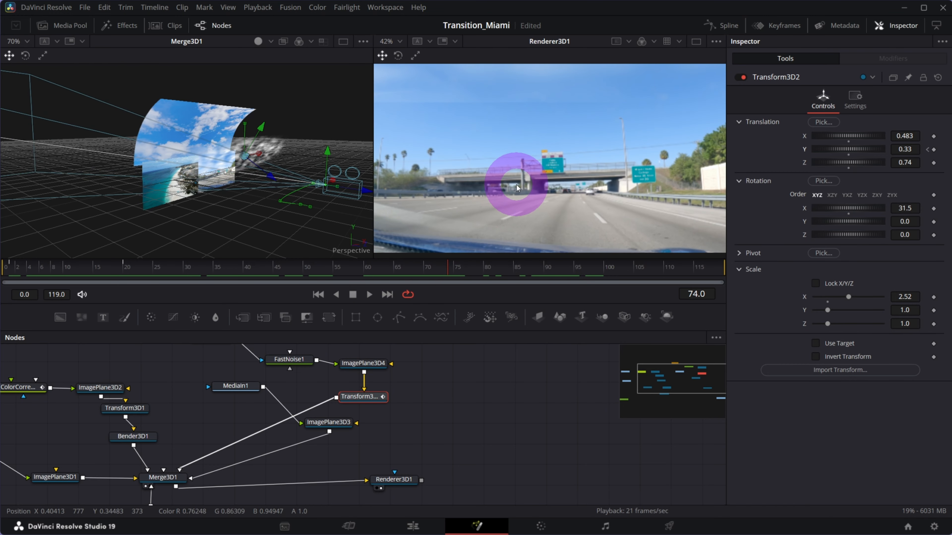
# - Keyframe Transform3D2's Y translation at 0.33 on frame 72 and at 0.493 on frame 80, and scrub through the animation
pyautogui.moveTo(435, 279)
pyautogui.mouseDown()
pyautogui.moveTo(404, 270)
pyautogui.moveTo(437, 278)
pyautogui.mouseUp()
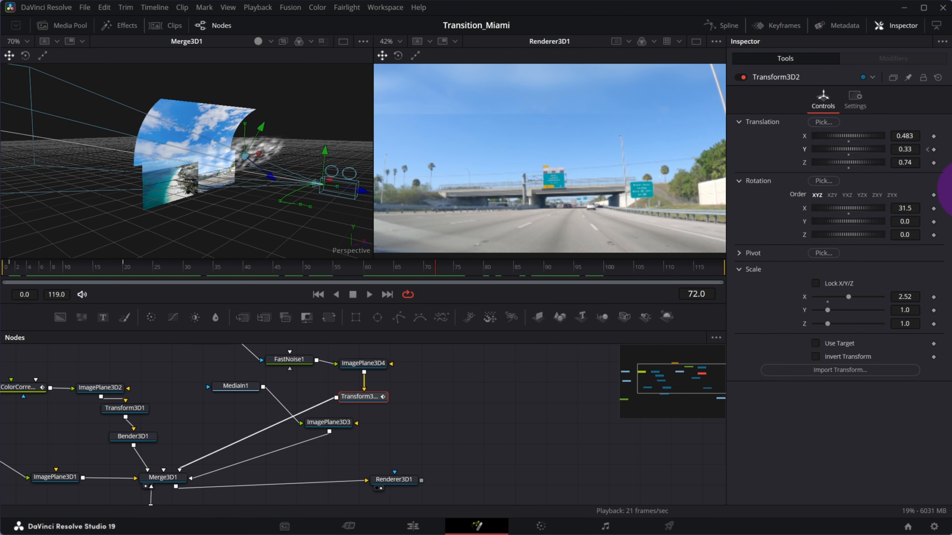
pyautogui.moveTo(441, 278); pyautogui.dragTo(486, 275)
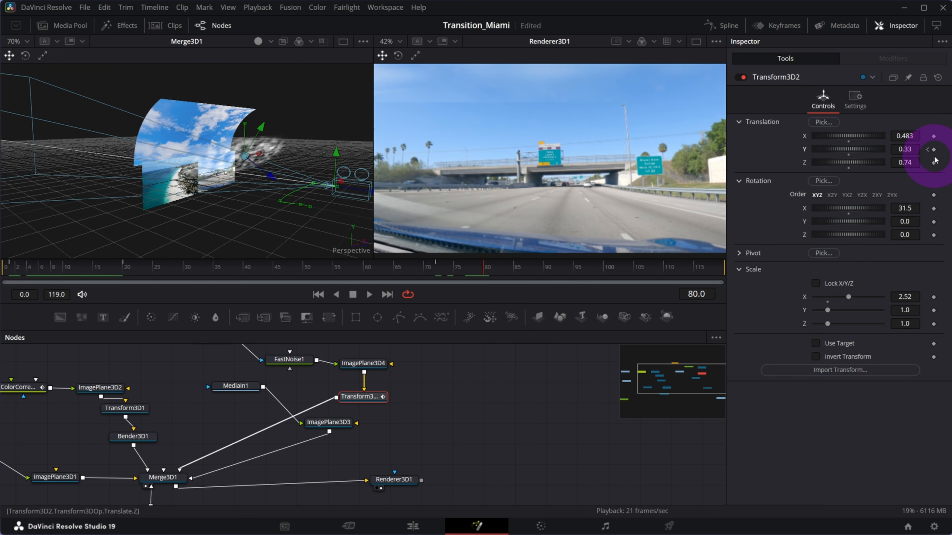
pyautogui.moveTo(905, 149); pyautogui.dragTo(951, 176)
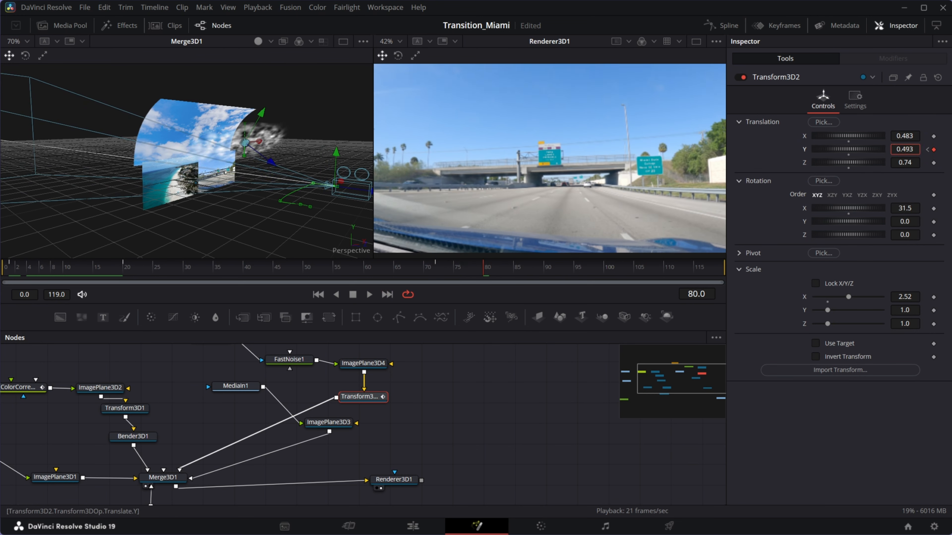
pyautogui.click(28, 267)
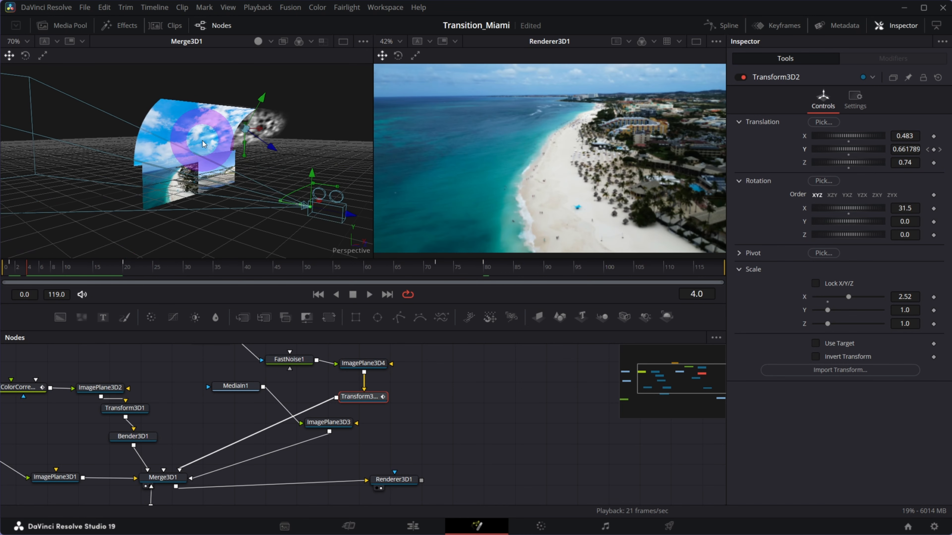
pyautogui.moveTo(11, 275); pyautogui.dragTo(480, 297)
# - Flatten the curve handles of Transform3D2's Y Offset keyframes in the spline editor to ease the cloud movement
pyautogui.click(727, 26)
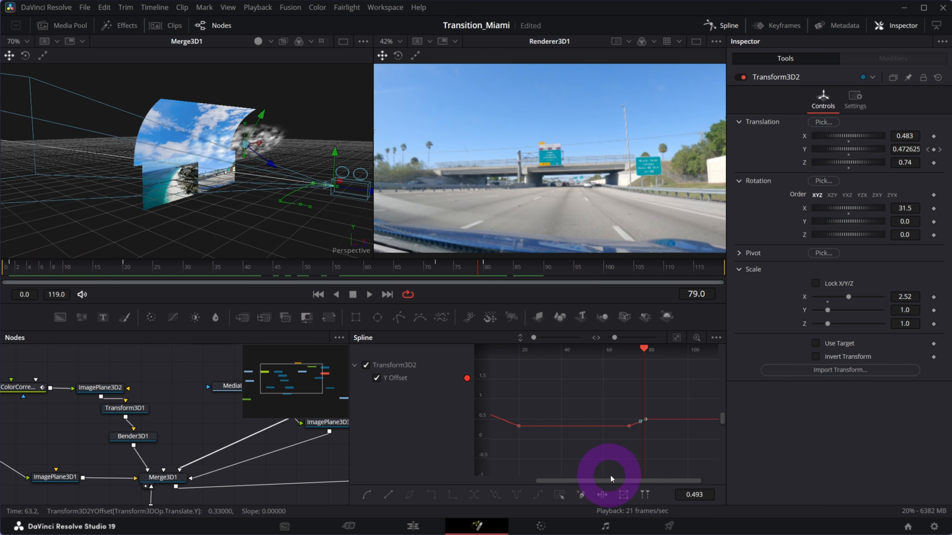
pyautogui.press('f')
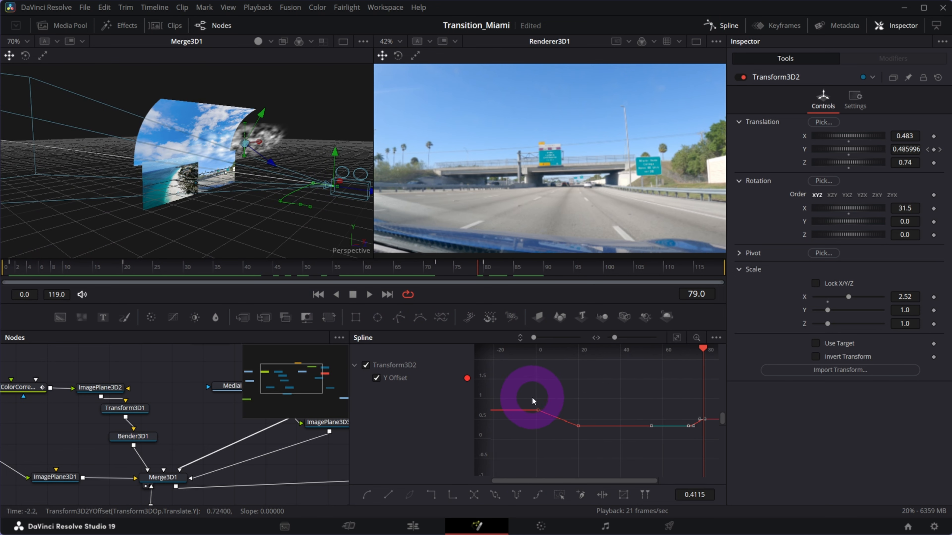
pyautogui.moveTo(604, 475); pyautogui.dragTo(605, 476)
pyautogui.click(542, 411)
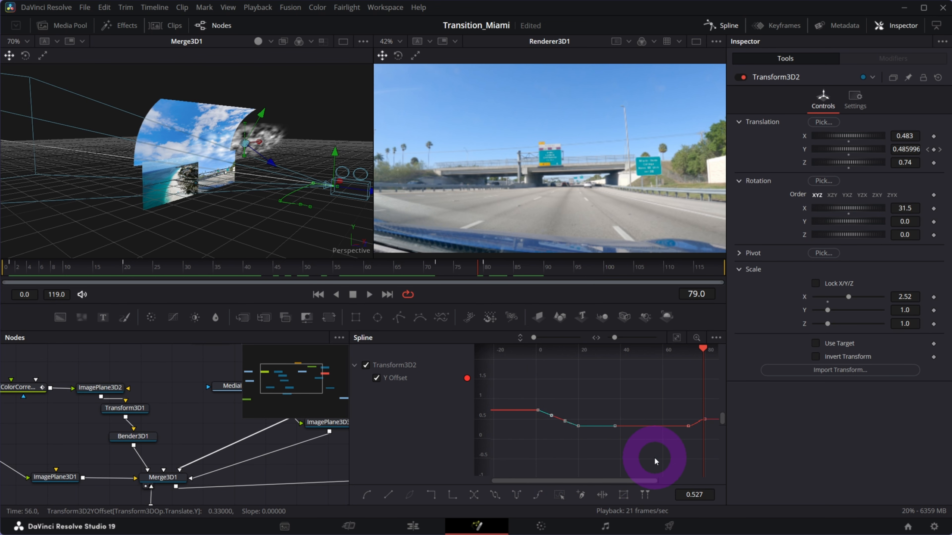
pyautogui.moveTo(14, 268); pyautogui.dragTo(101, 266)
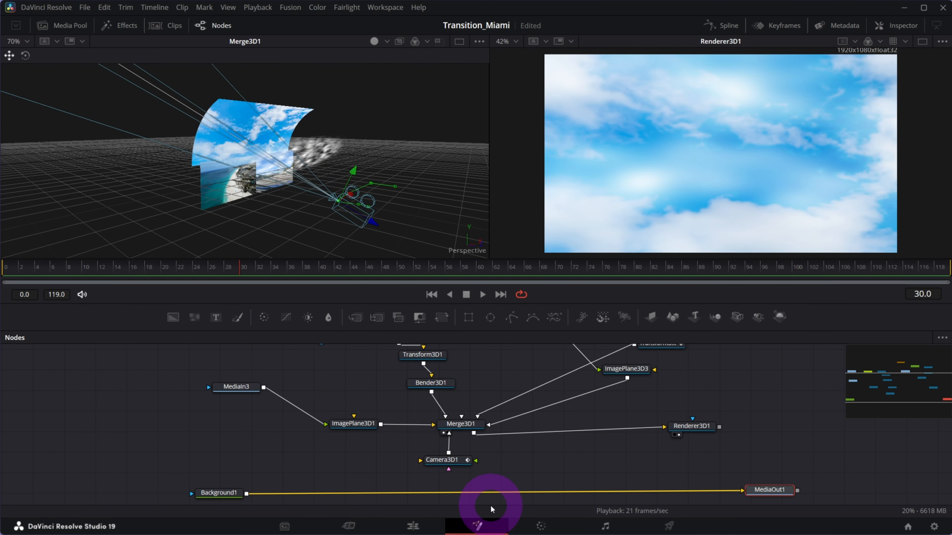
# - Nudge Renderer3D1 up in line with Merge3D1 and move Background1 closer to MediaOut1
pyautogui.click(485, 494)
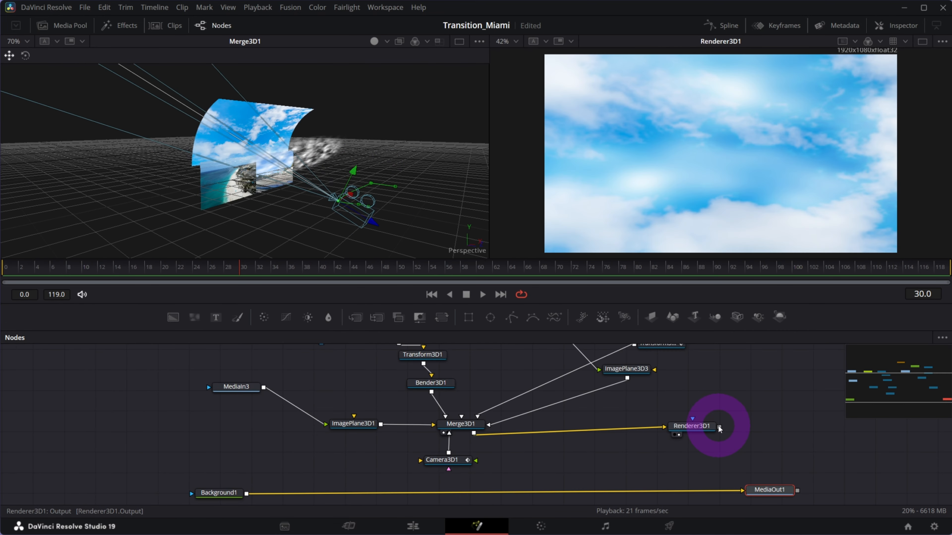
pyautogui.moveTo(701, 429); pyautogui.dragTo(701, 420)
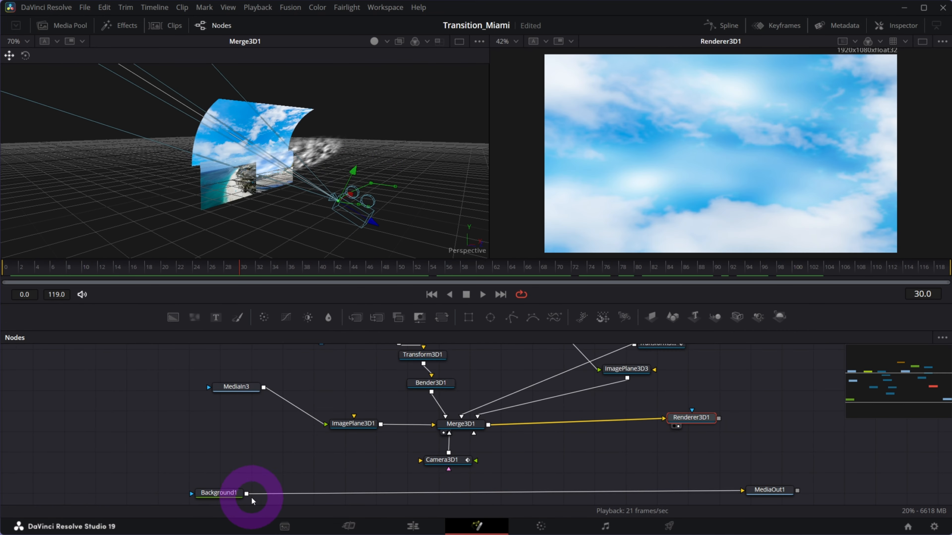
pyautogui.moveTo(218, 495); pyautogui.dragTo(539, 502)
pyautogui.click(717, 419)
pyautogui.click(718, 418)
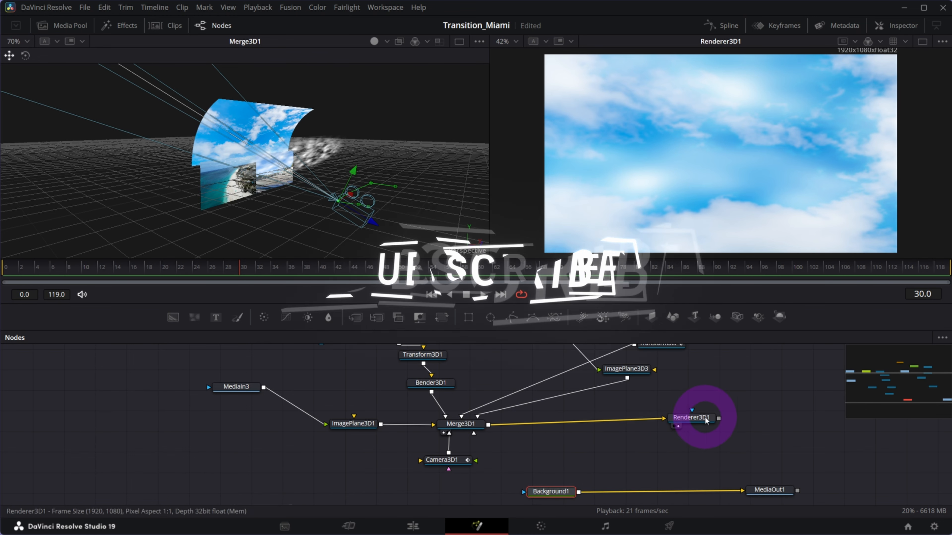
# - Merge Renderer3D1 over Background1 ahead of MediaOut1 and preview MediaOut1 in the second viewer
pyautogui.moveTo(722, 419); pyautogui.dragTo(575, 491)
pyautogui.moveTo(769, 480); pyautogui.dragTo(780, 486)
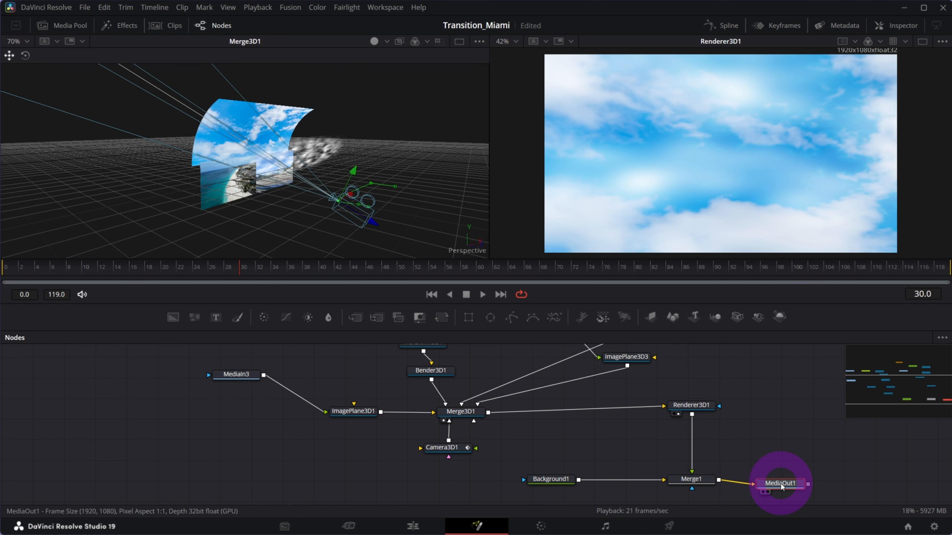
pyautogui.moveTo(38, 266); pyautogui.dragTo(671, 281)
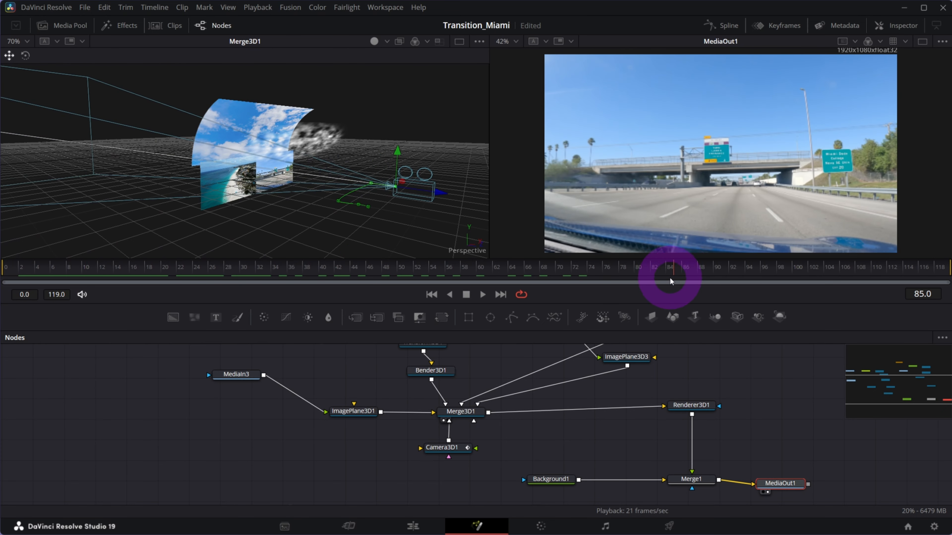
# - Enable motion blur on Renderer3D1 with a quality of 10 and preview the transition
pyautogui.click(684, 407)
pyautogui.click(675, 416)
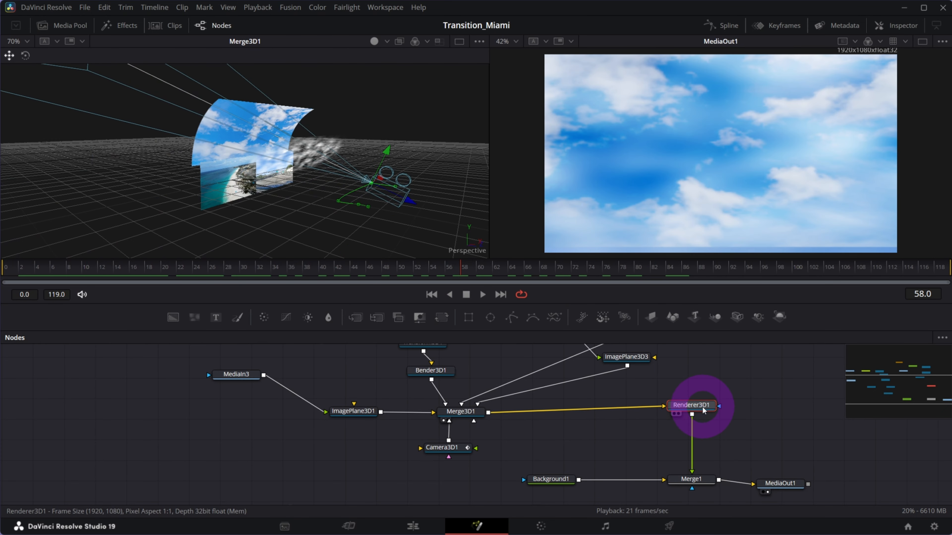
pyautogui.click(896, 25)
pyautogui.click(815, 200)
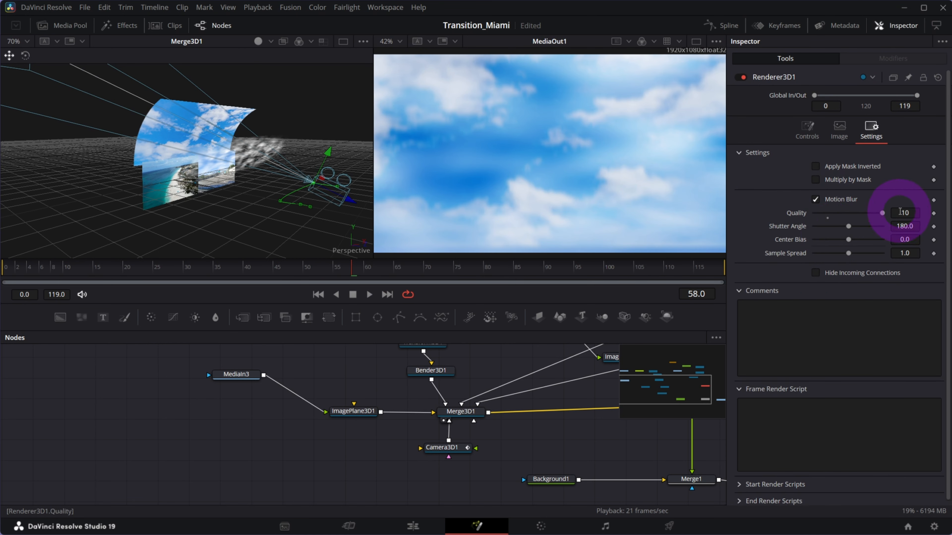
pyautogui.moveTo(497, 277); pyautogui.dragTo(84, 275)
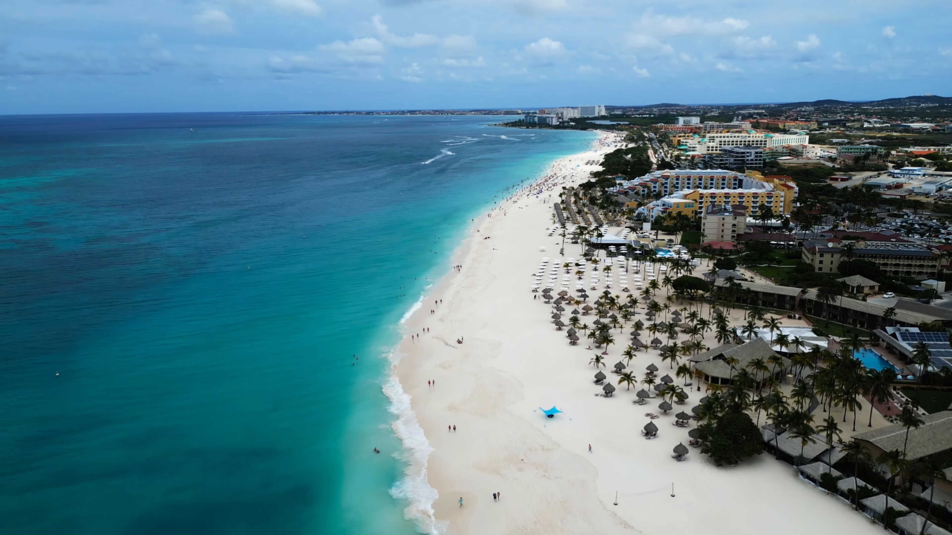